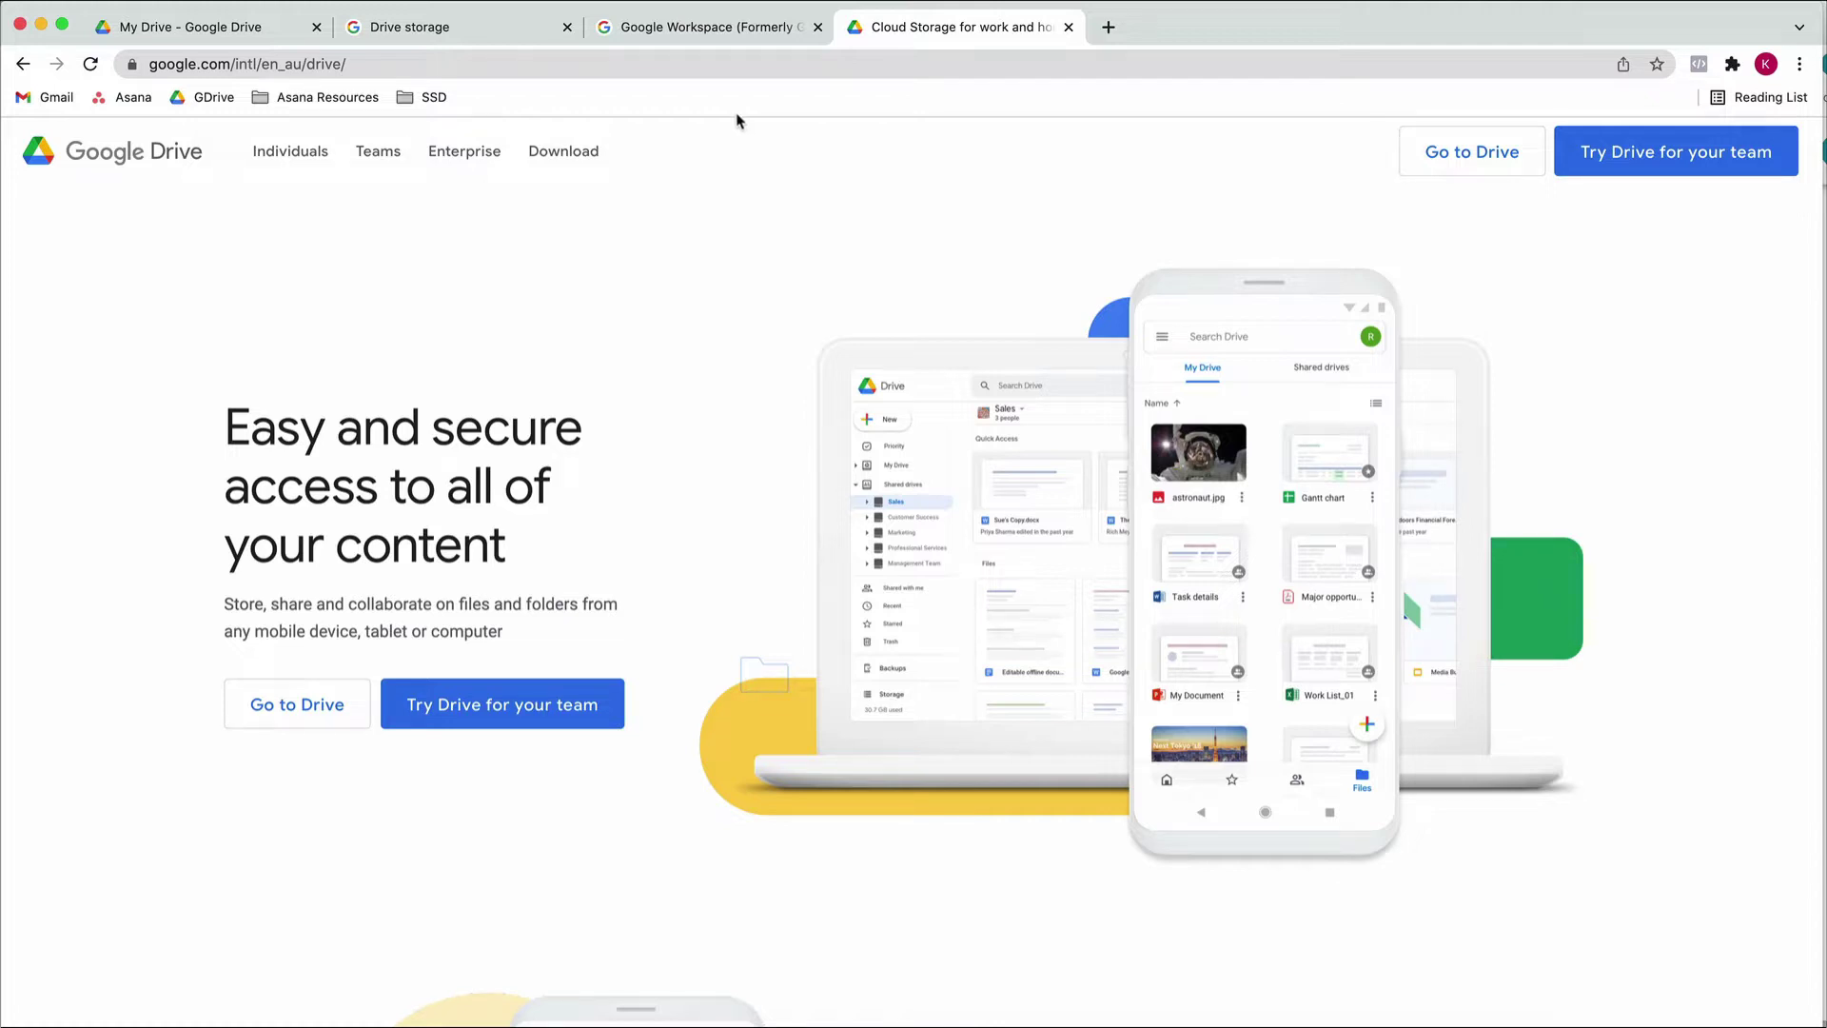
Review the Google Workspace pricing page, comparing the business editions' prices, included apps and cloud storage
left_click(705, 27)
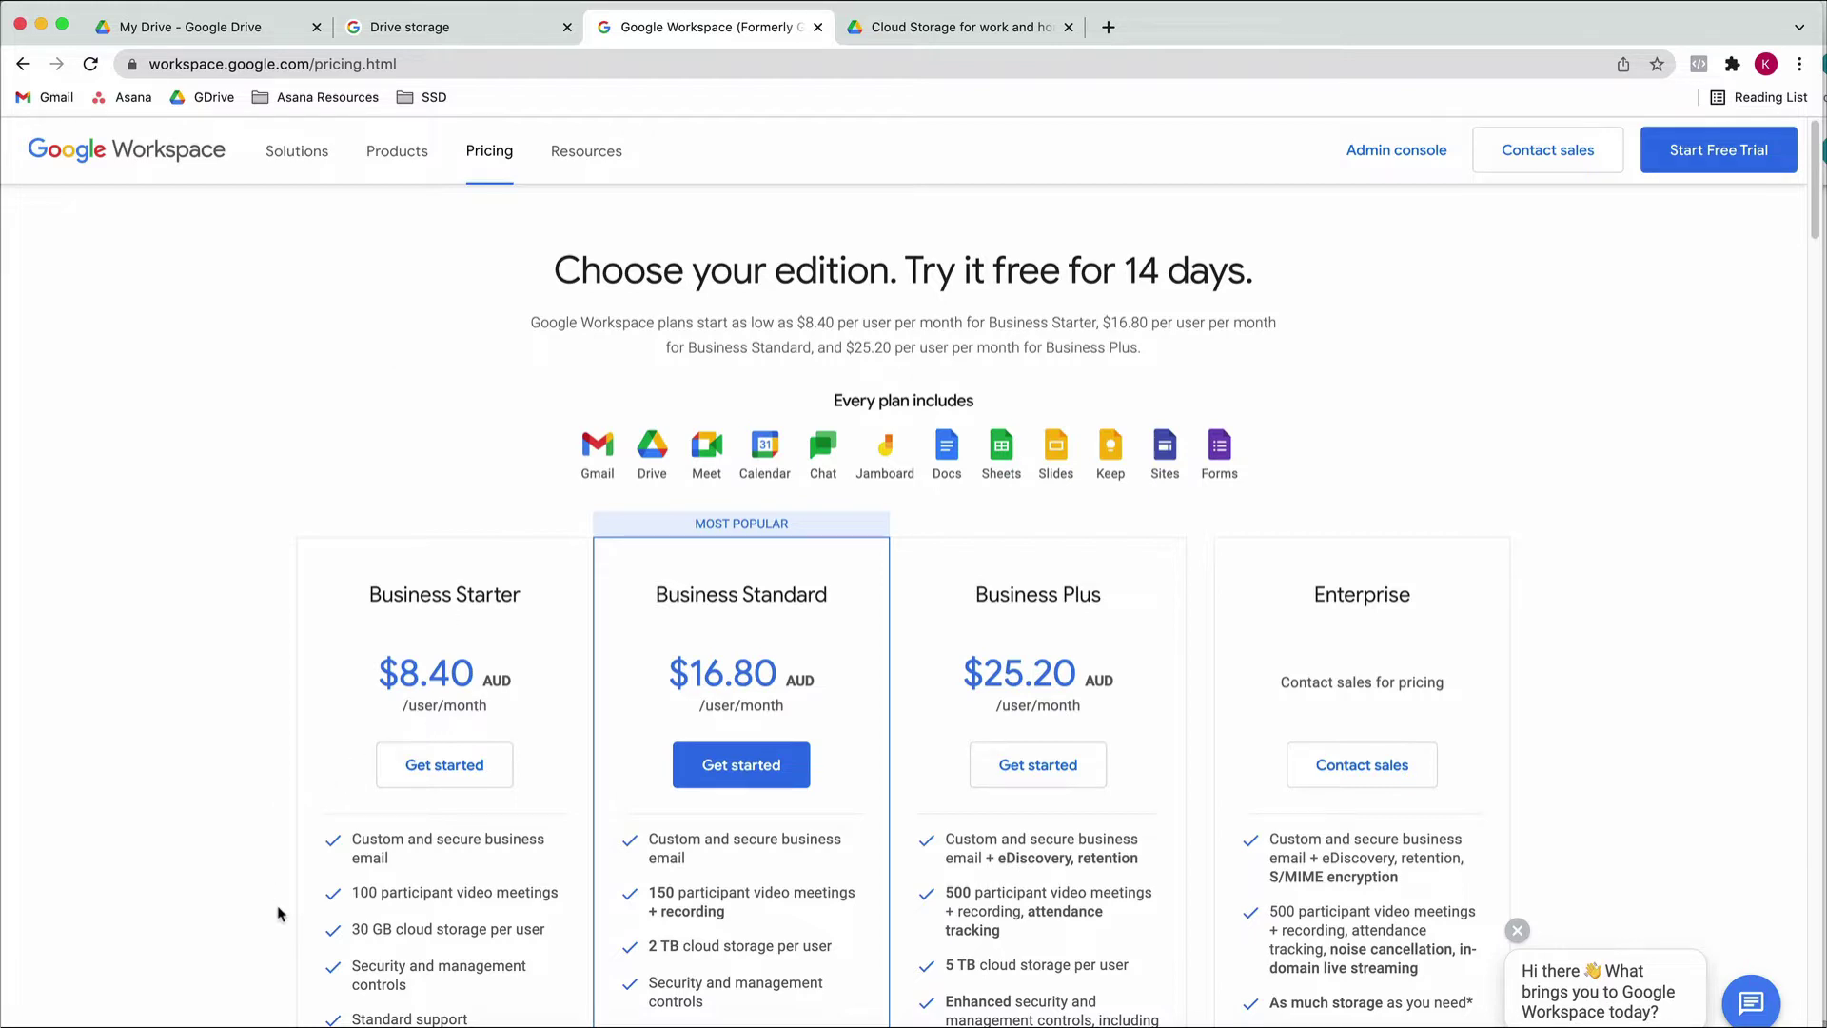
scroll(279, 913, "down", 1)
scroll(279, 914, "down", 1)
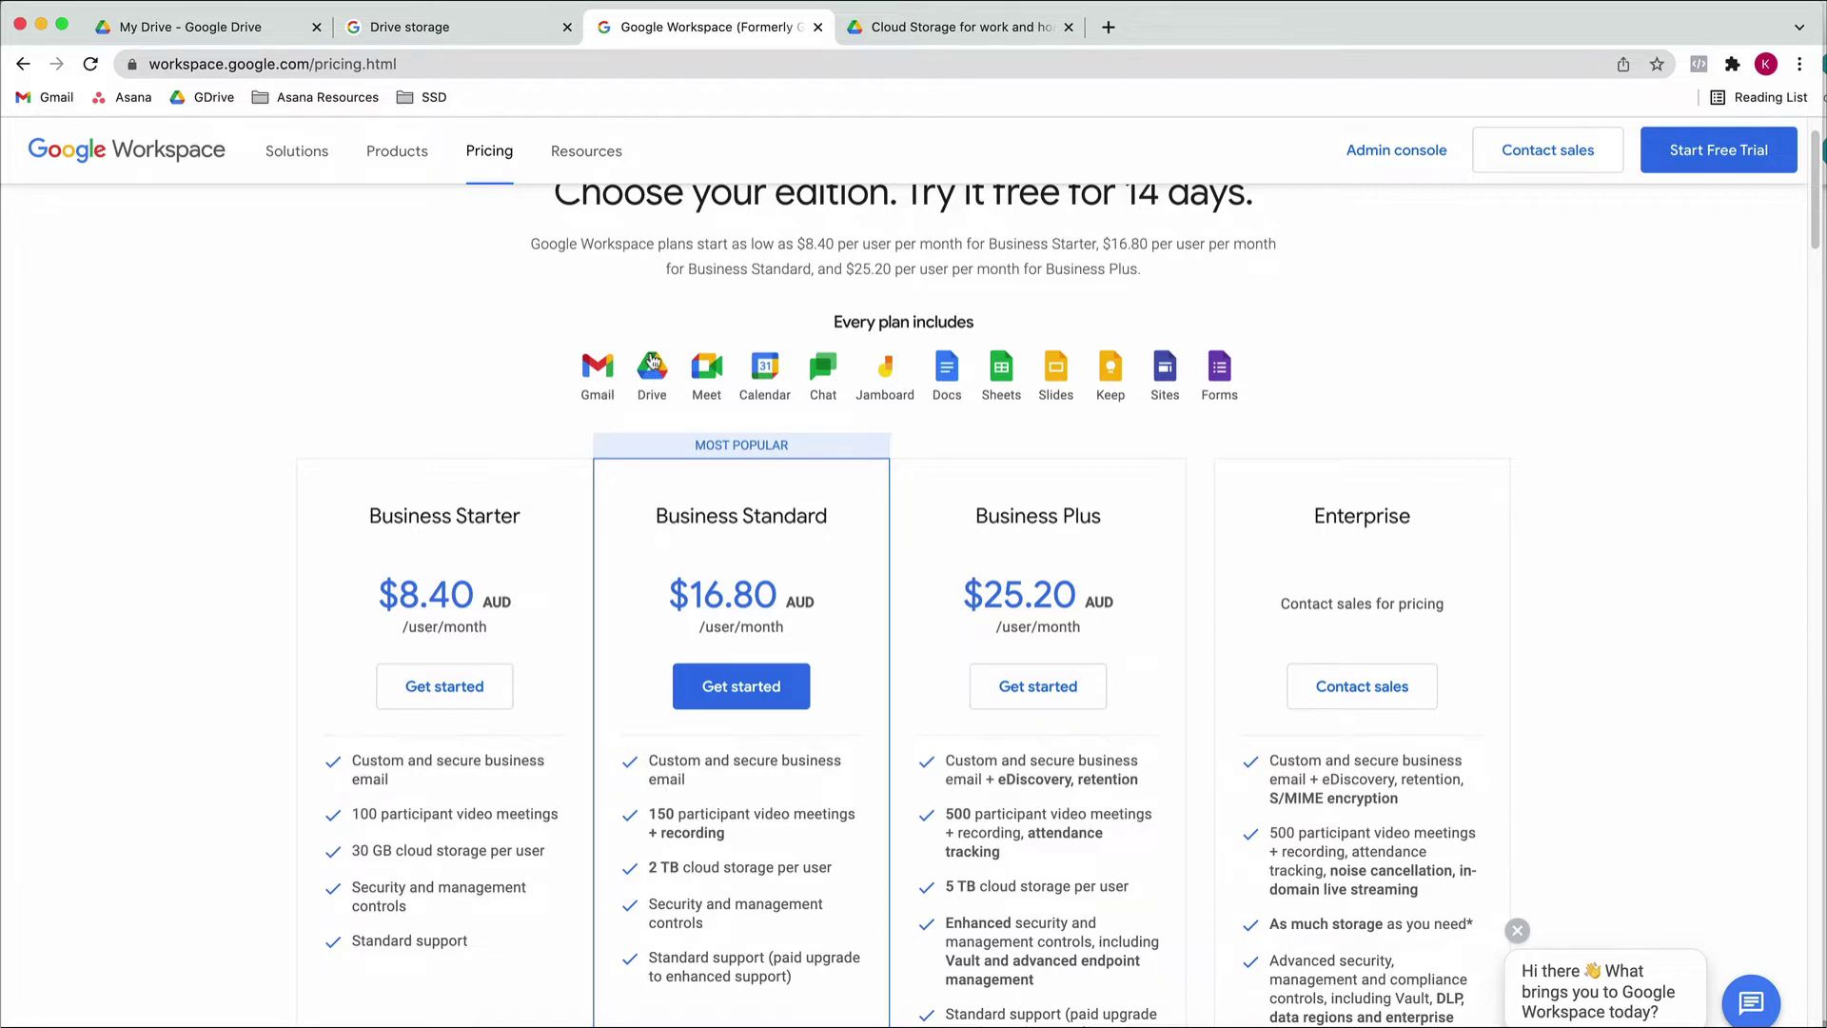
scroll(661, 329, "up", 2)
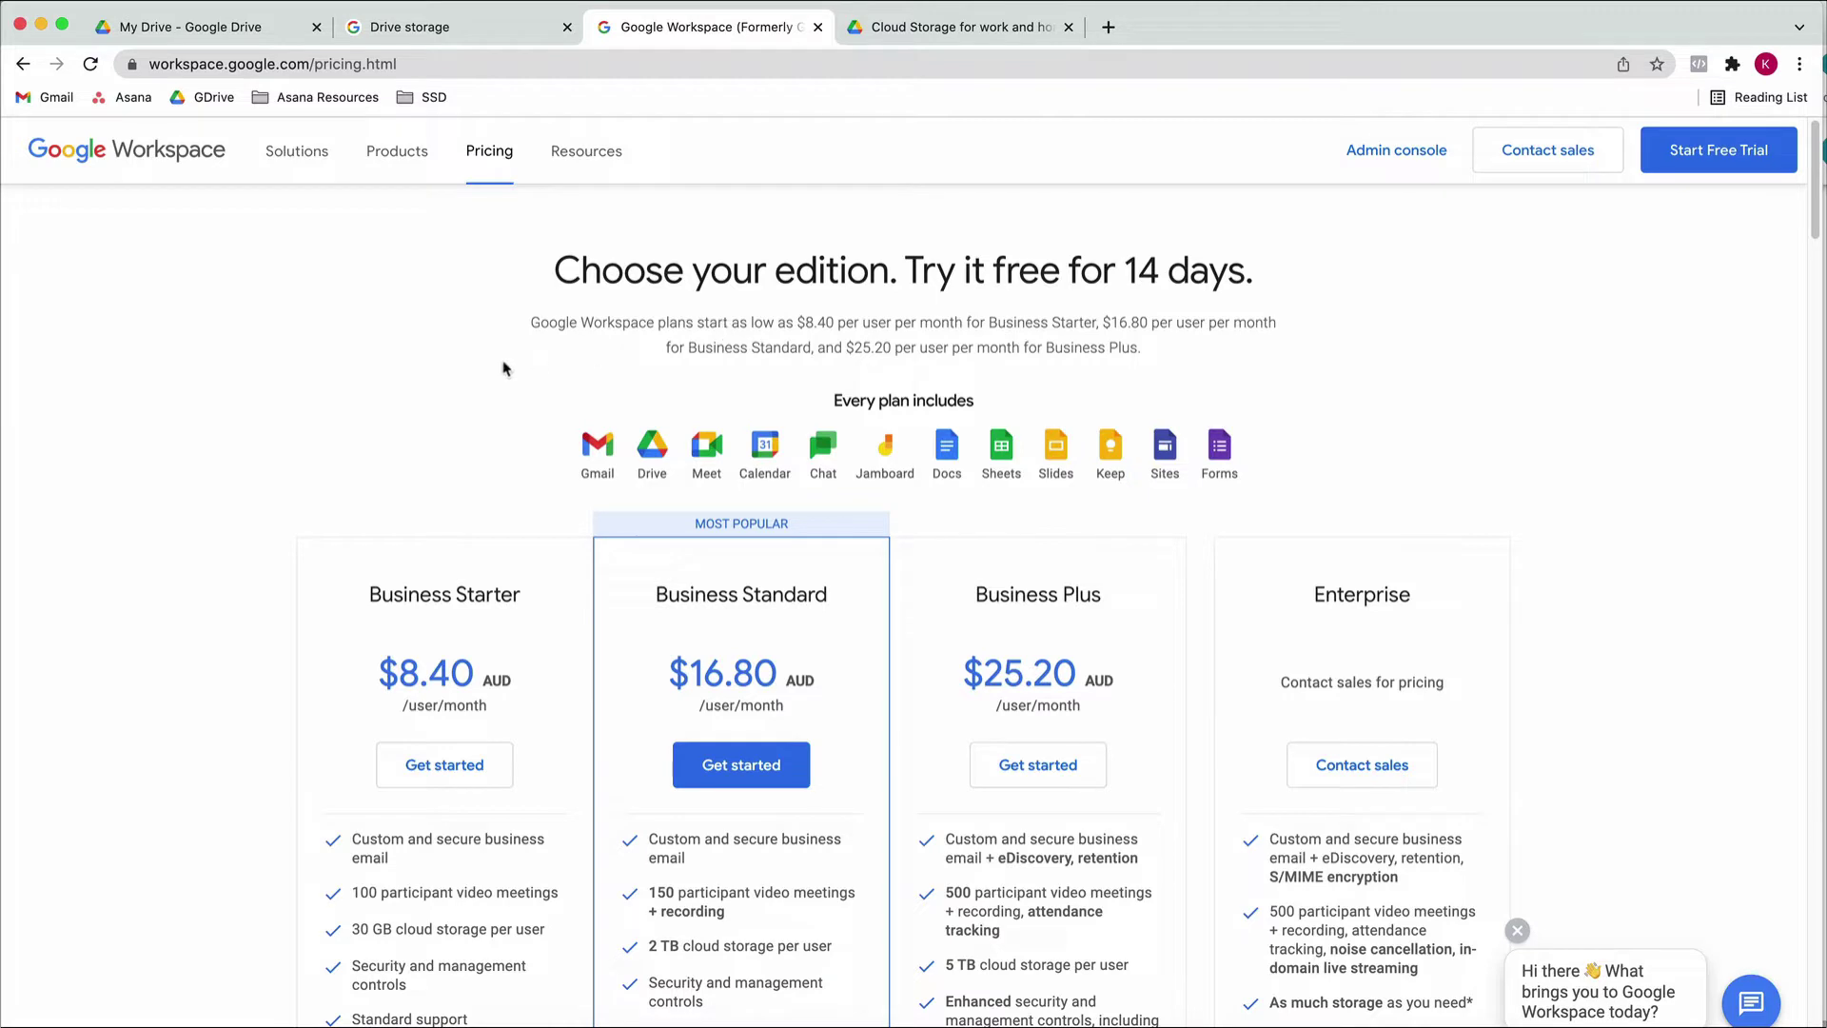
scroll(443, 423, "down", 3)
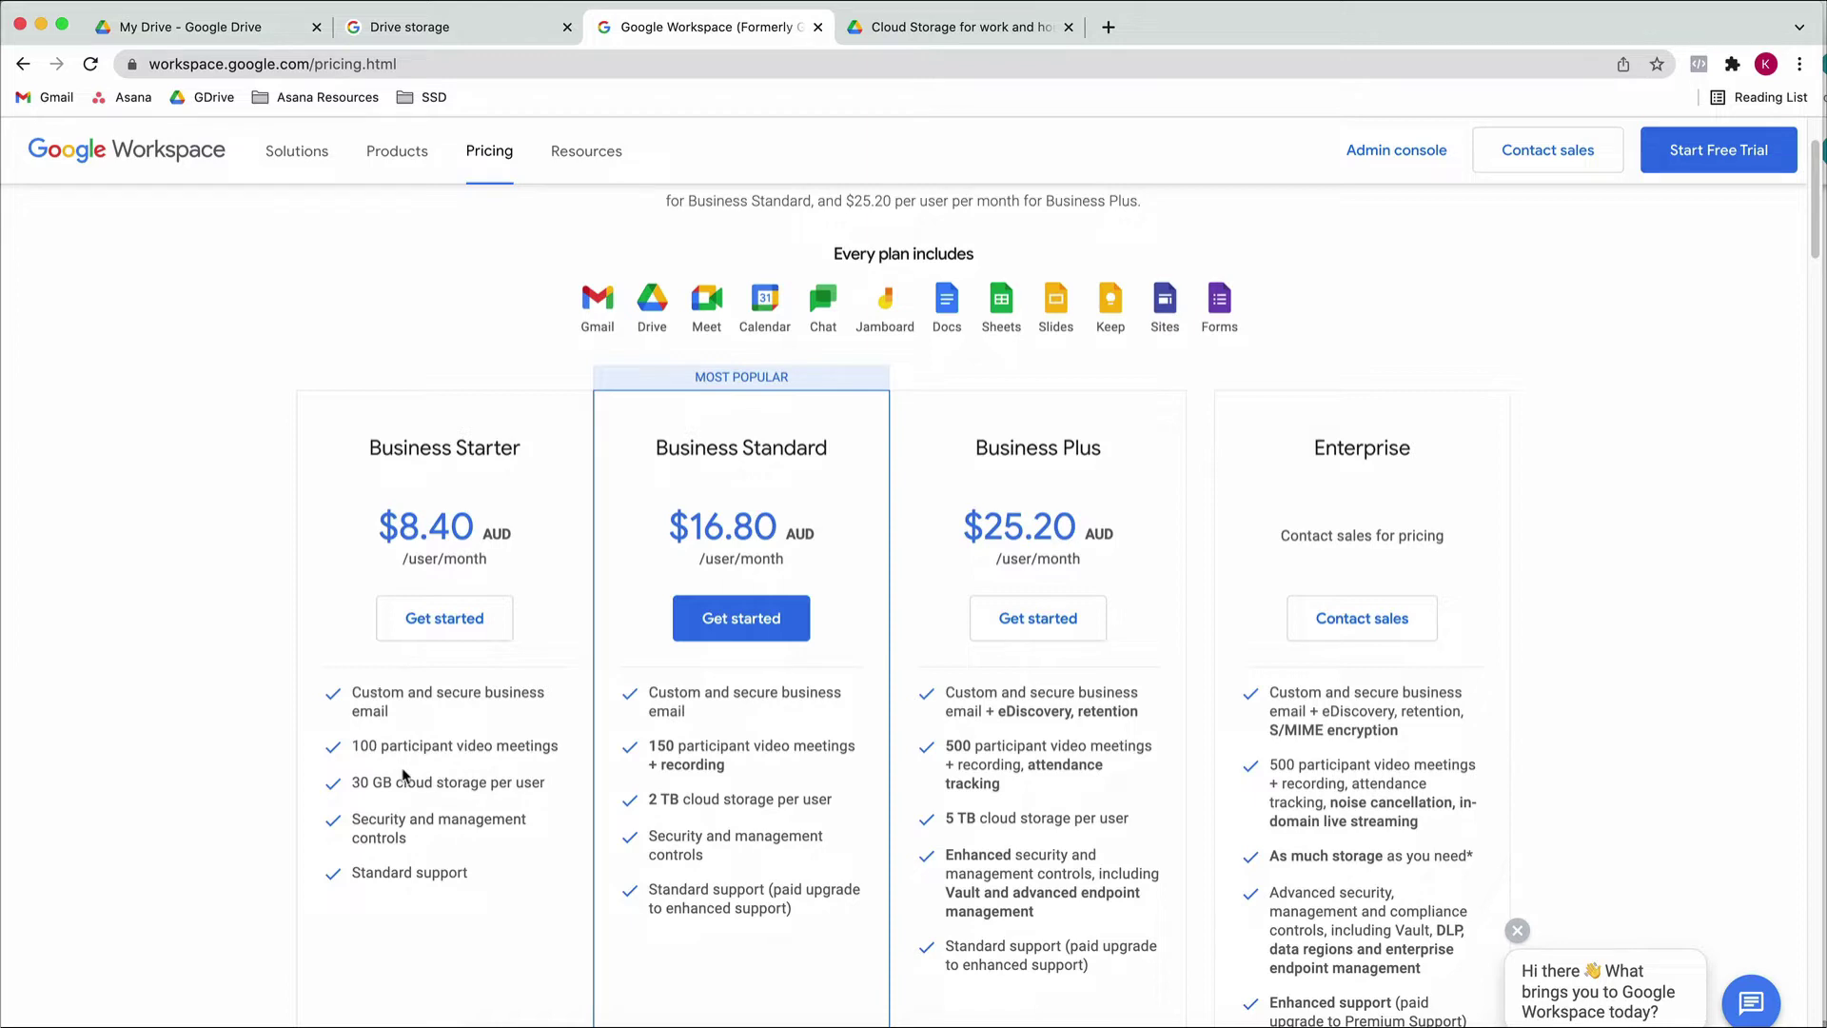
Check the storage upgrade plans available from My Drive and return to My Drive
key("super+1")
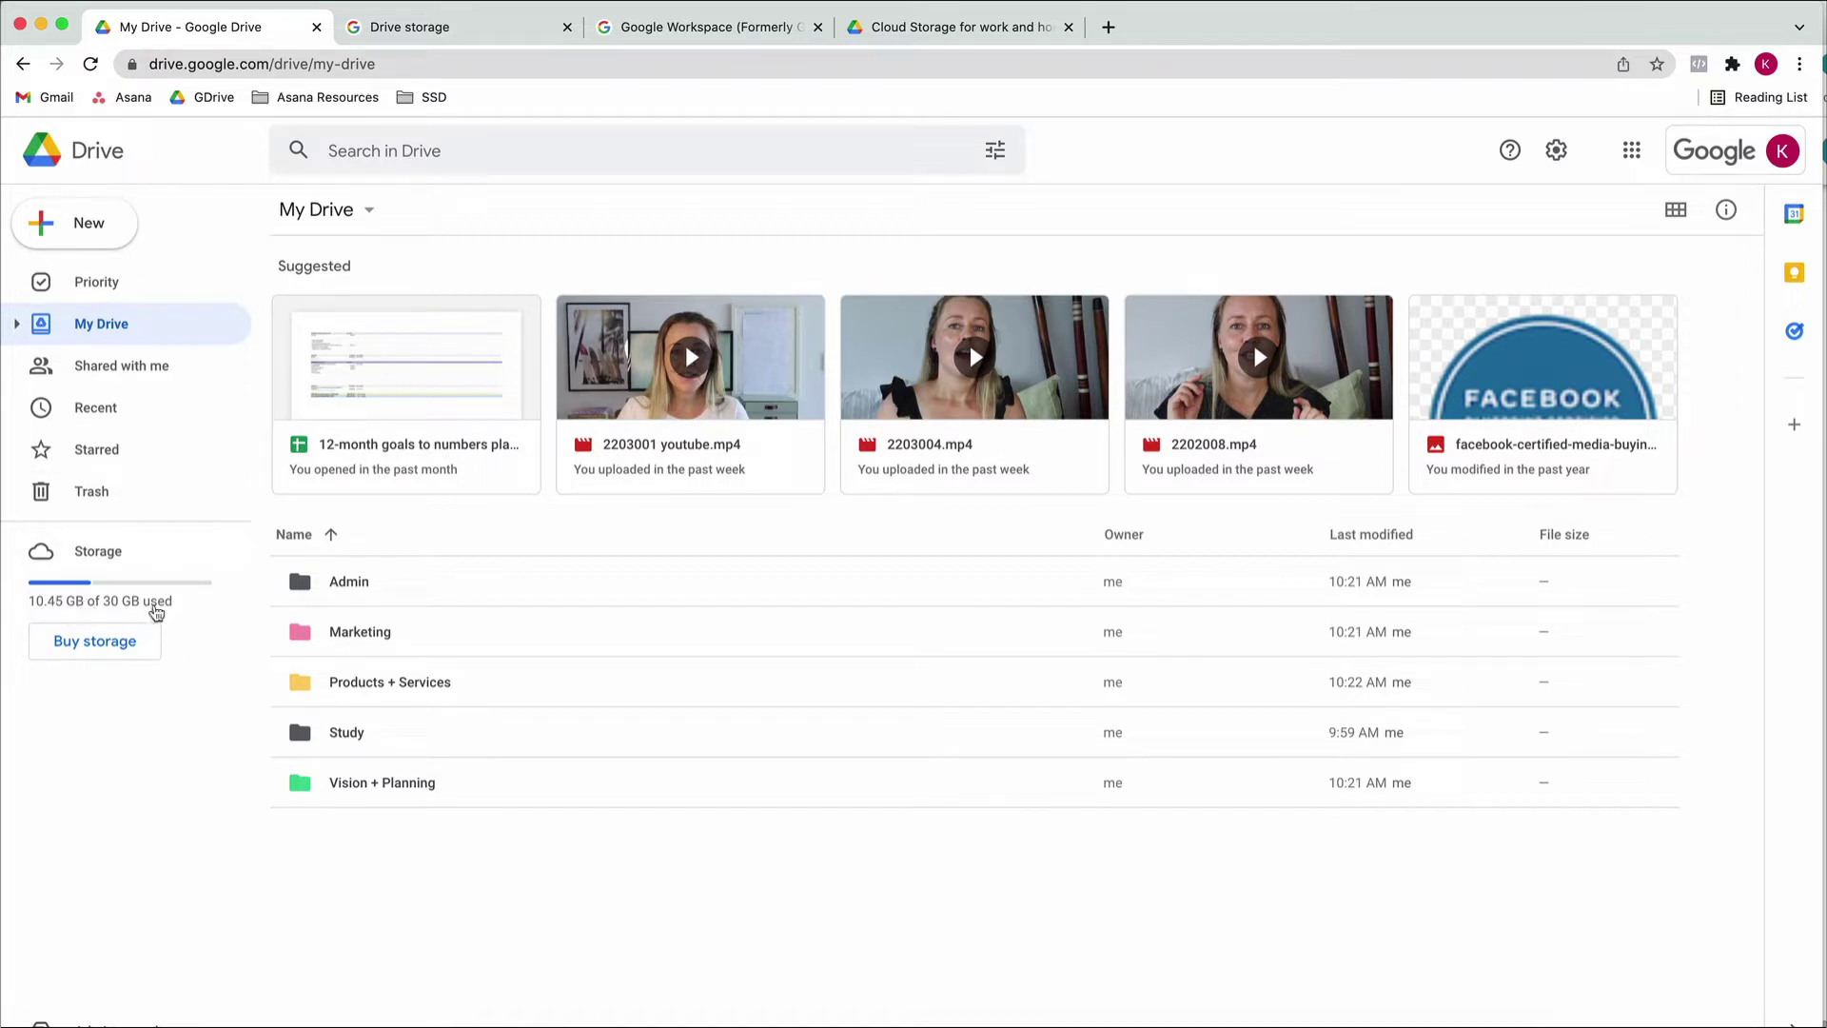
left_click(107, 657)
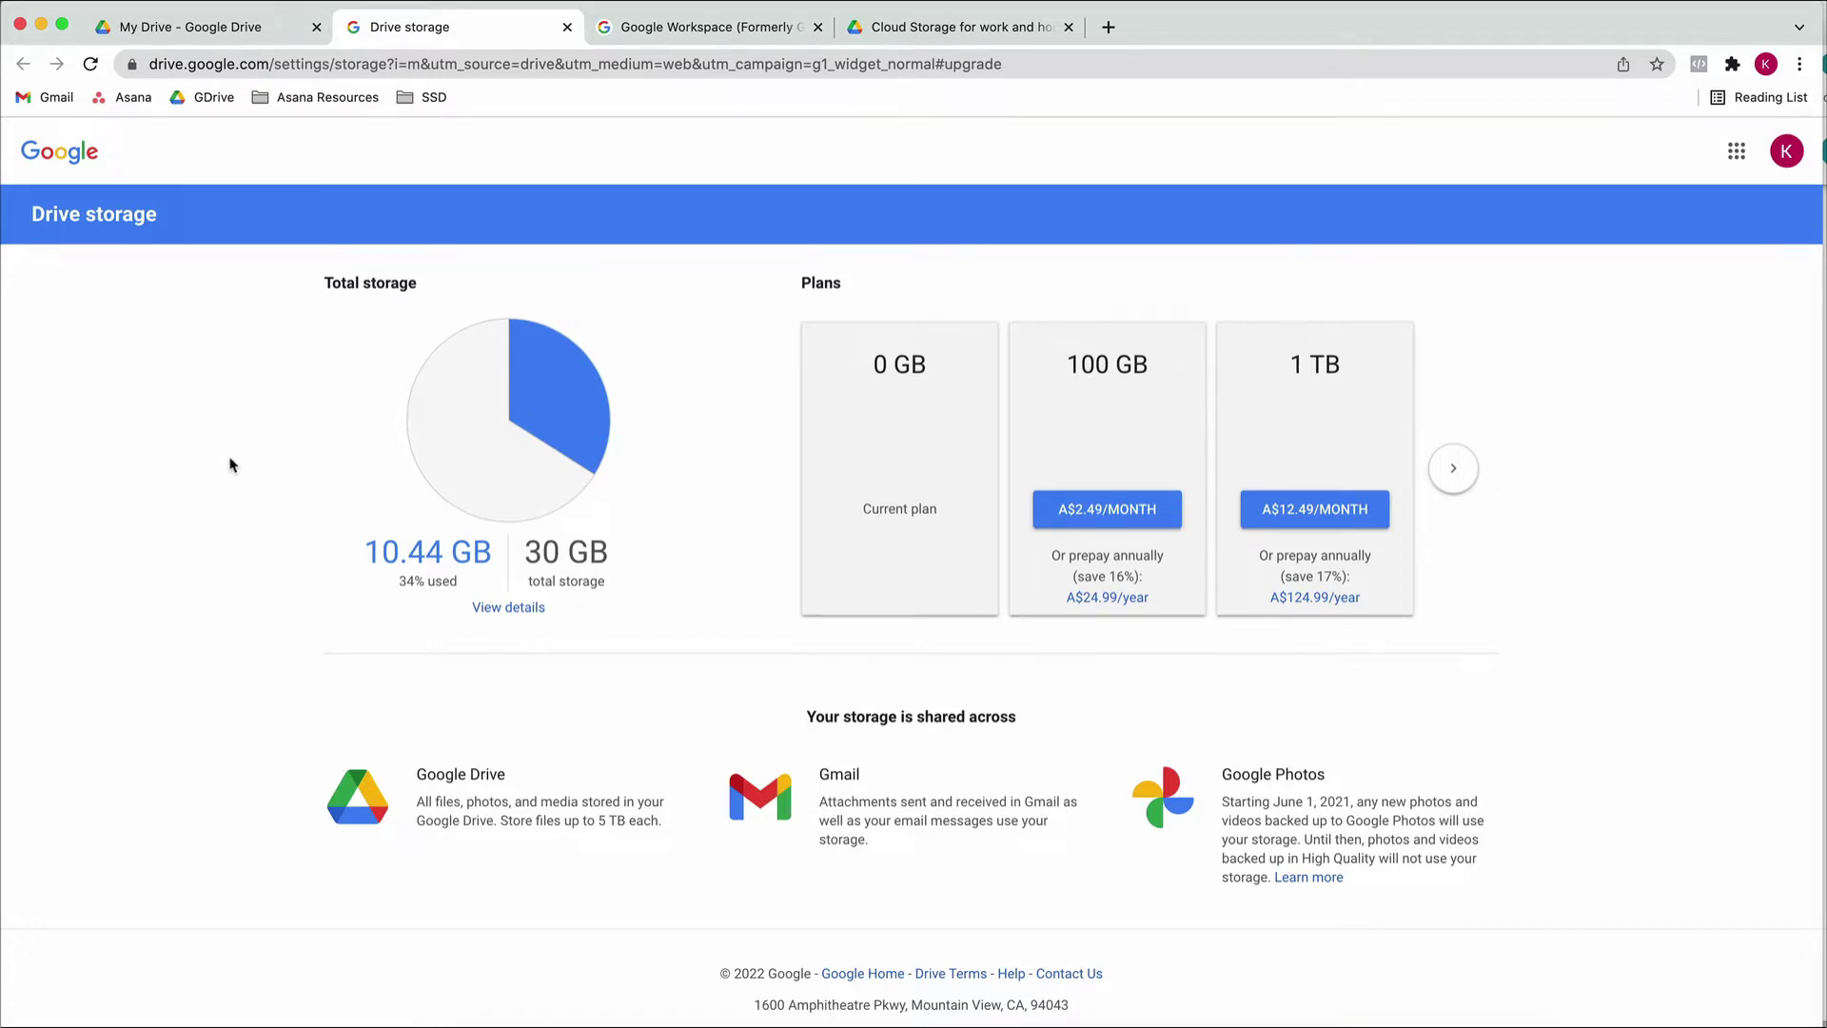
key("ctrl+shift+Tab")
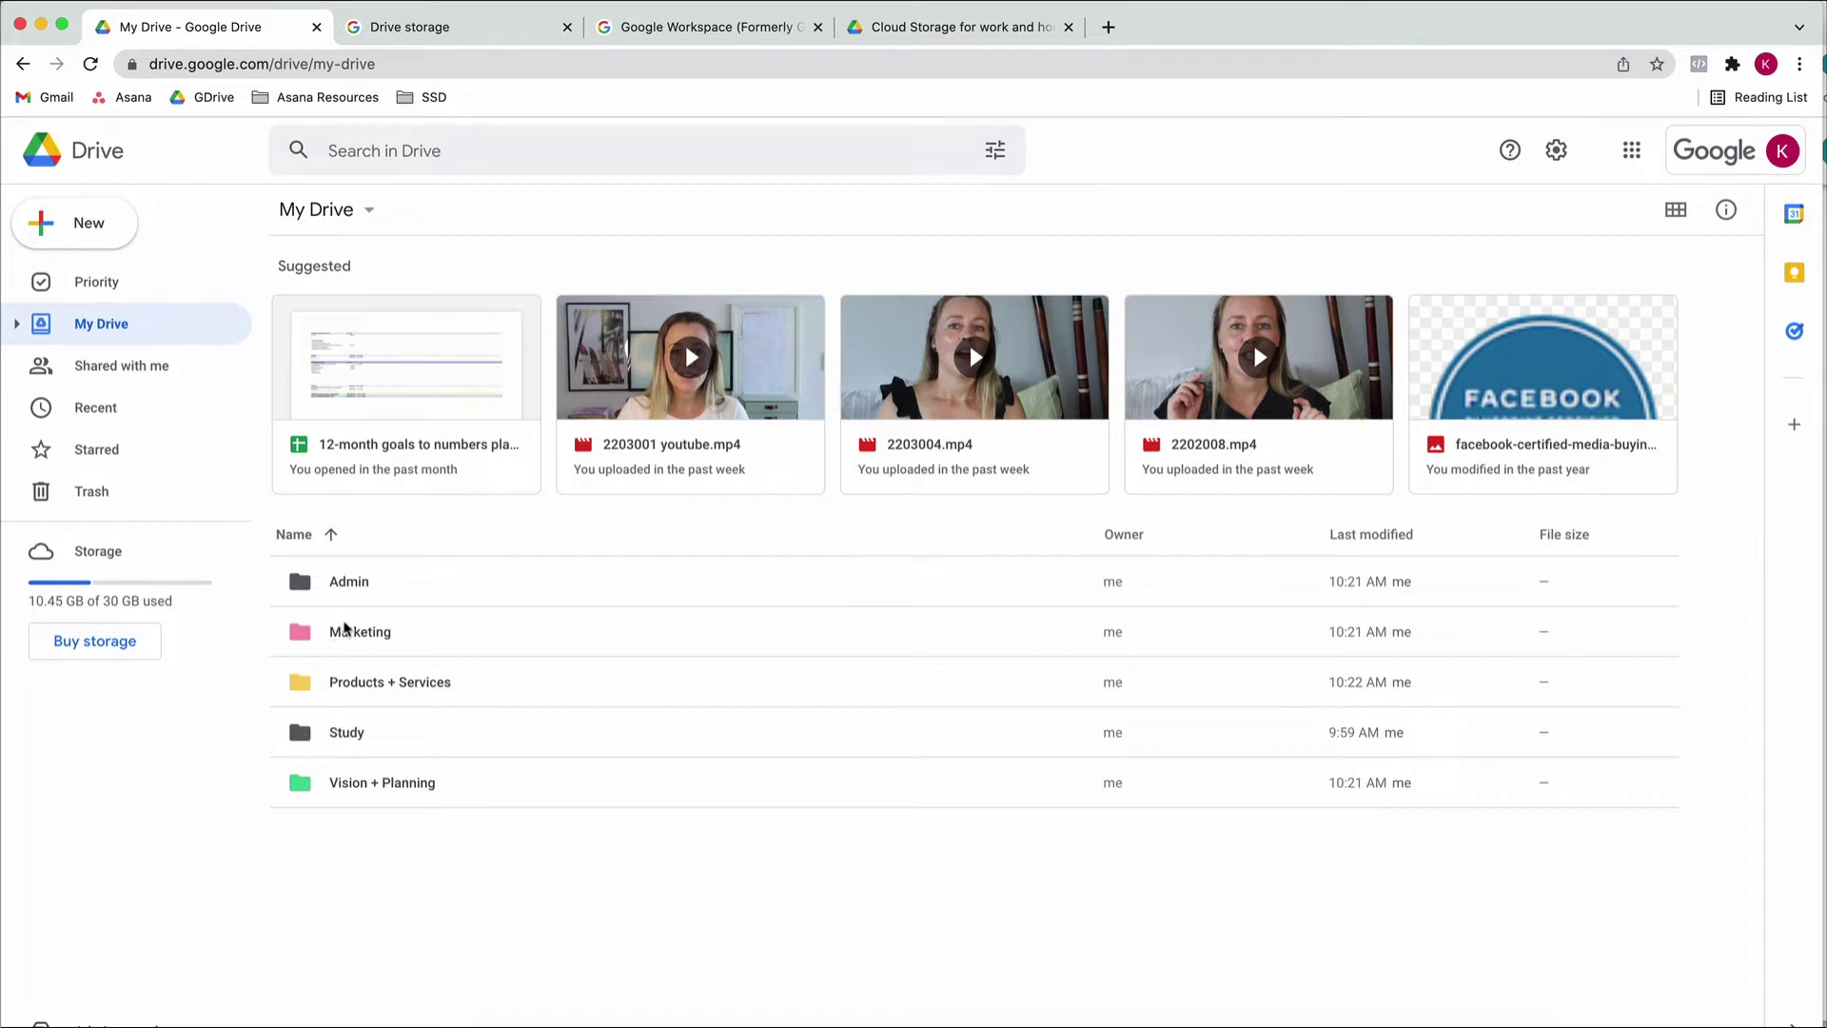
View the color choices for the Marketing folder and dismiss them without picking one
left_click(480, 632)
right_click(480, 631)
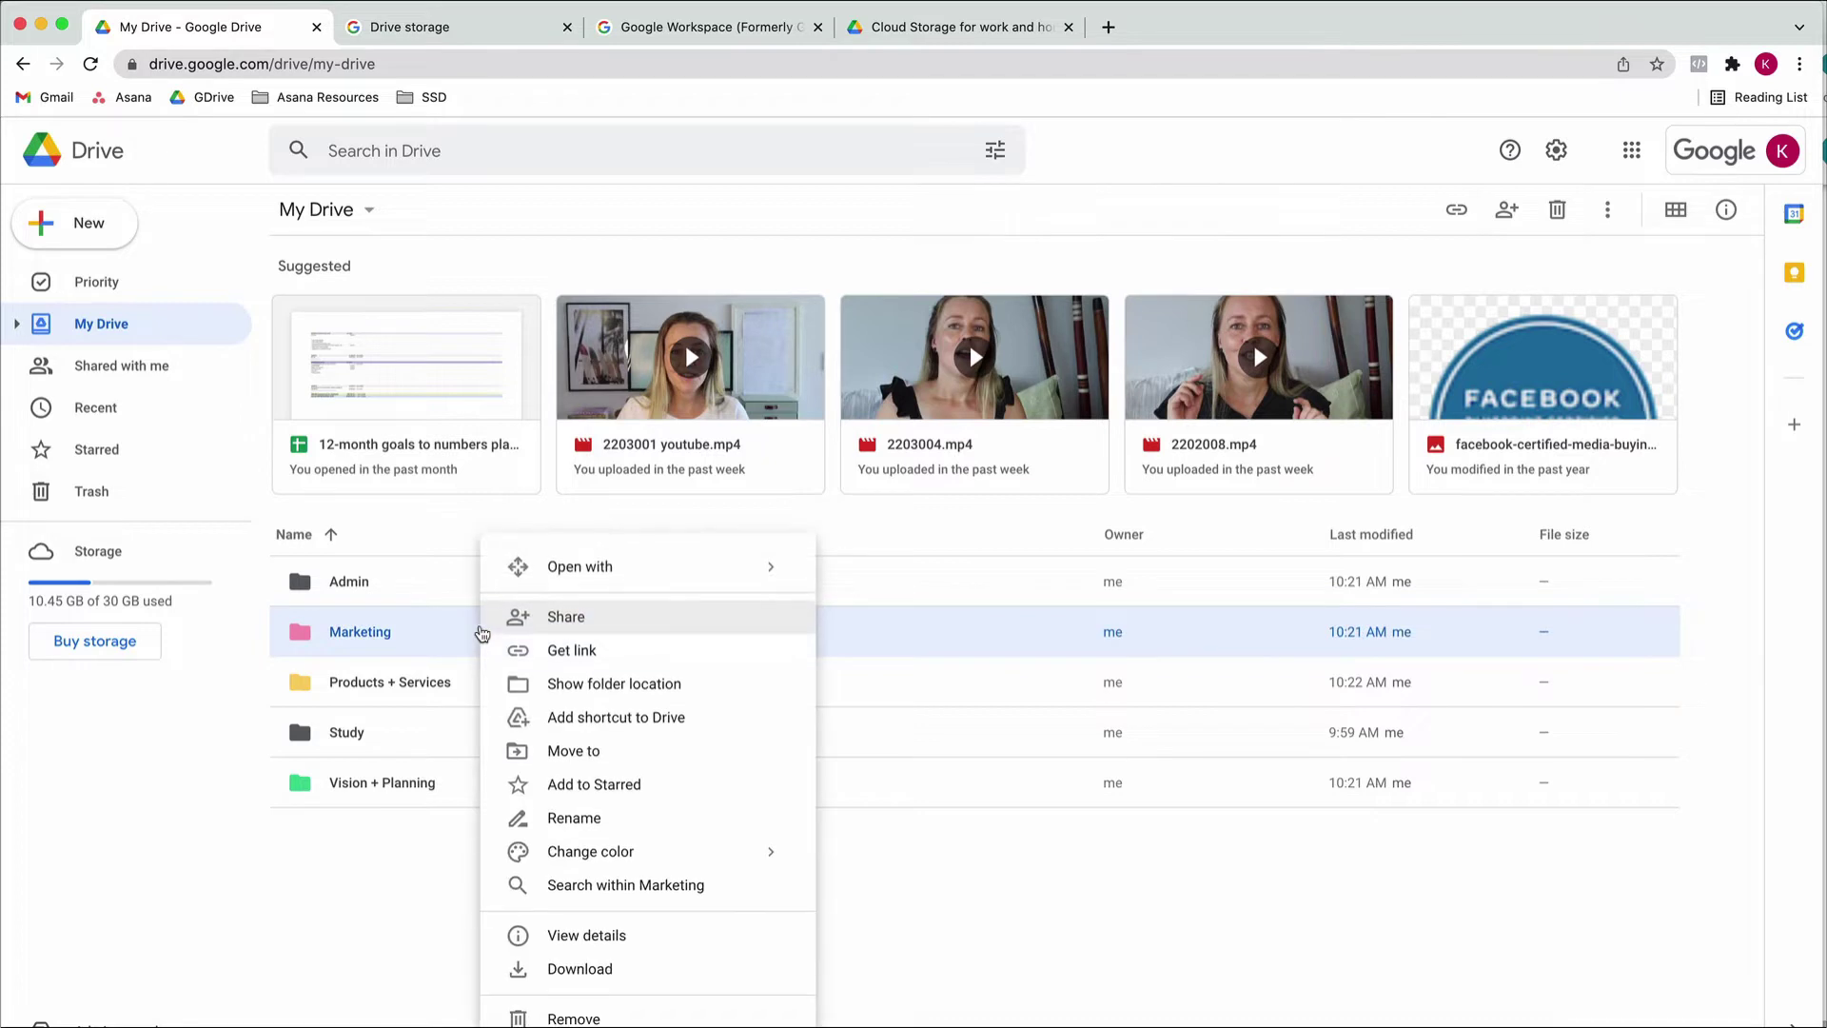
mouse_move(633, 860)
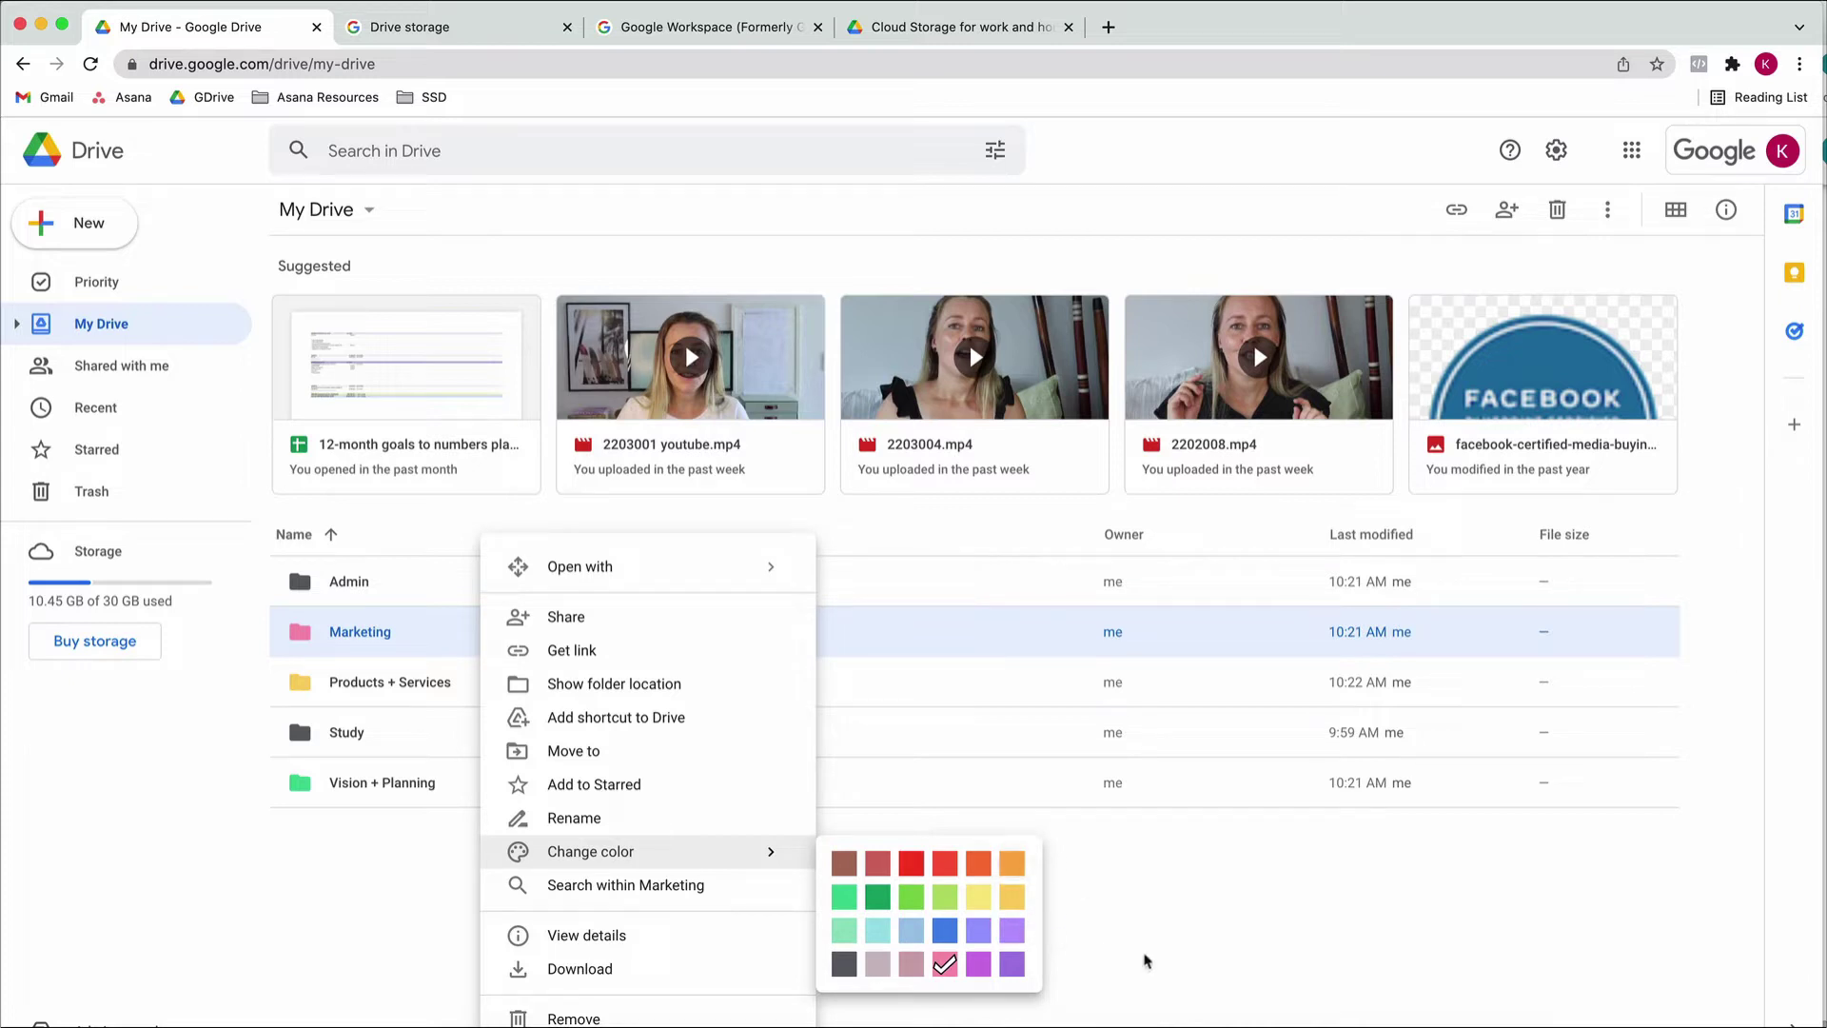
left_click(1084, 902)
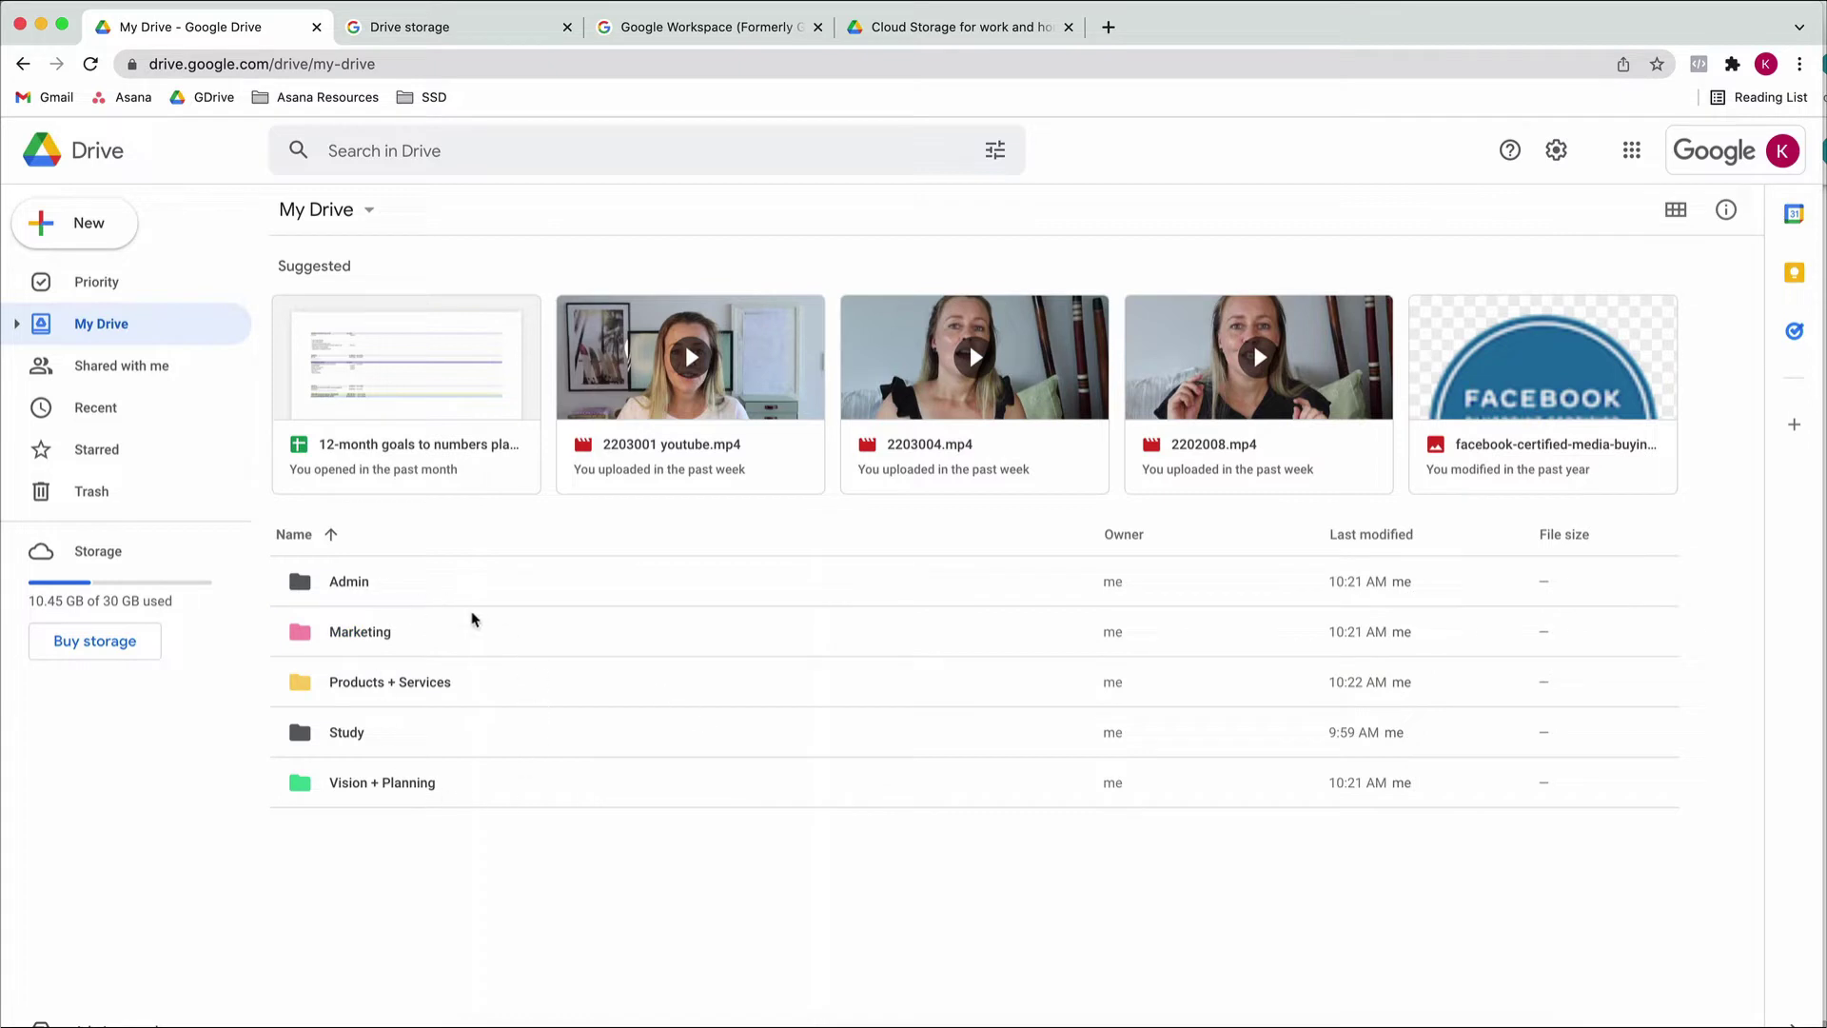
Look through the My Drive folder tree and the lists of recent and starred files
left_click(16, 326)
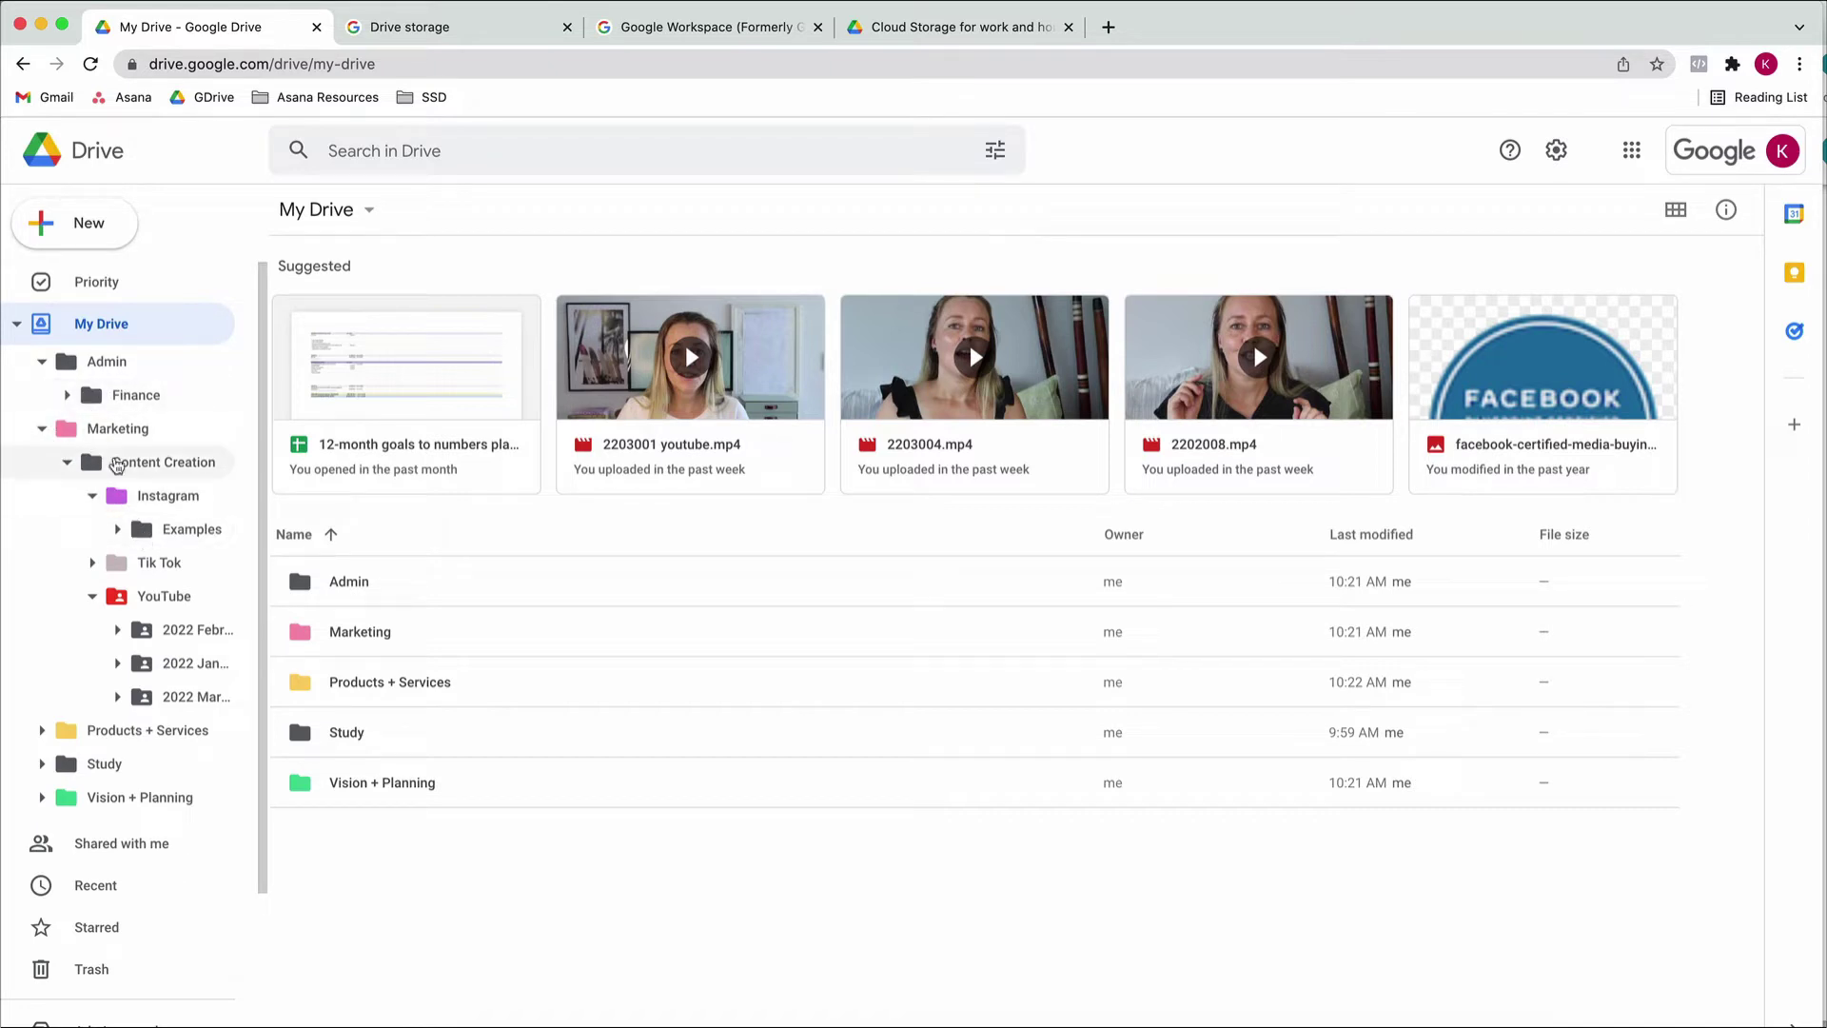
key("Left")
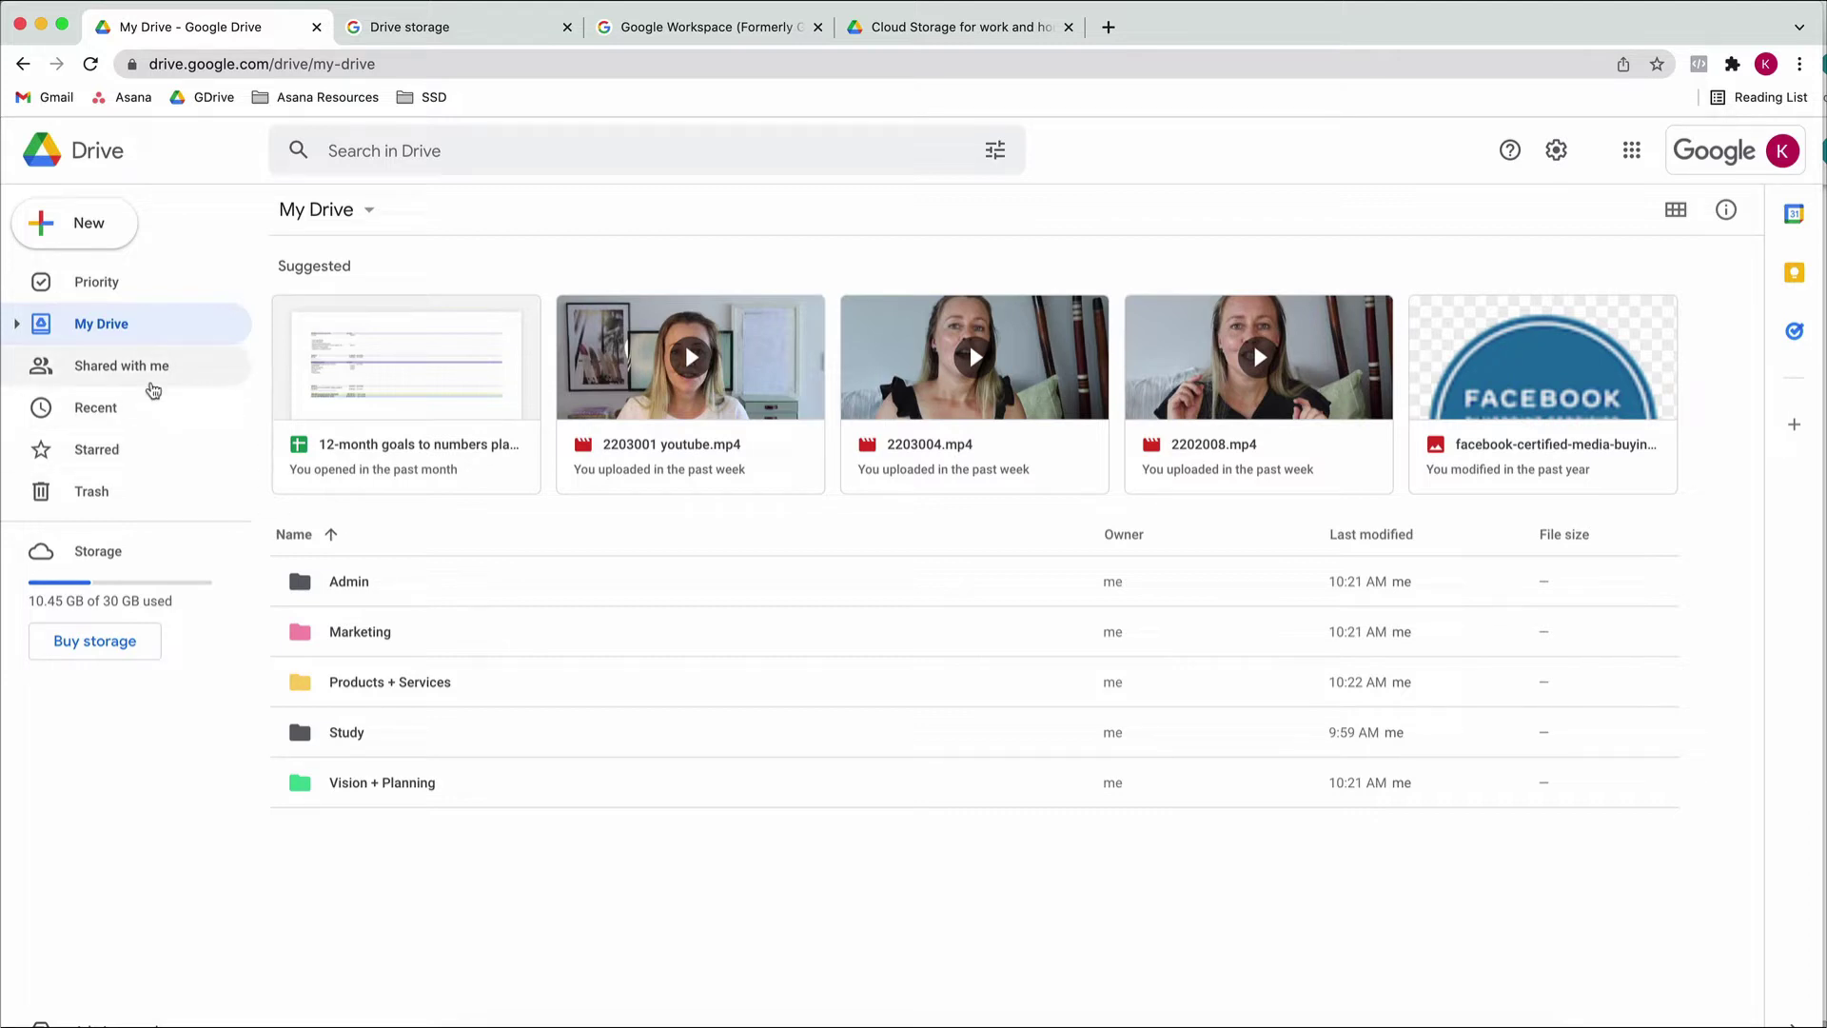
left_click(143, 416)
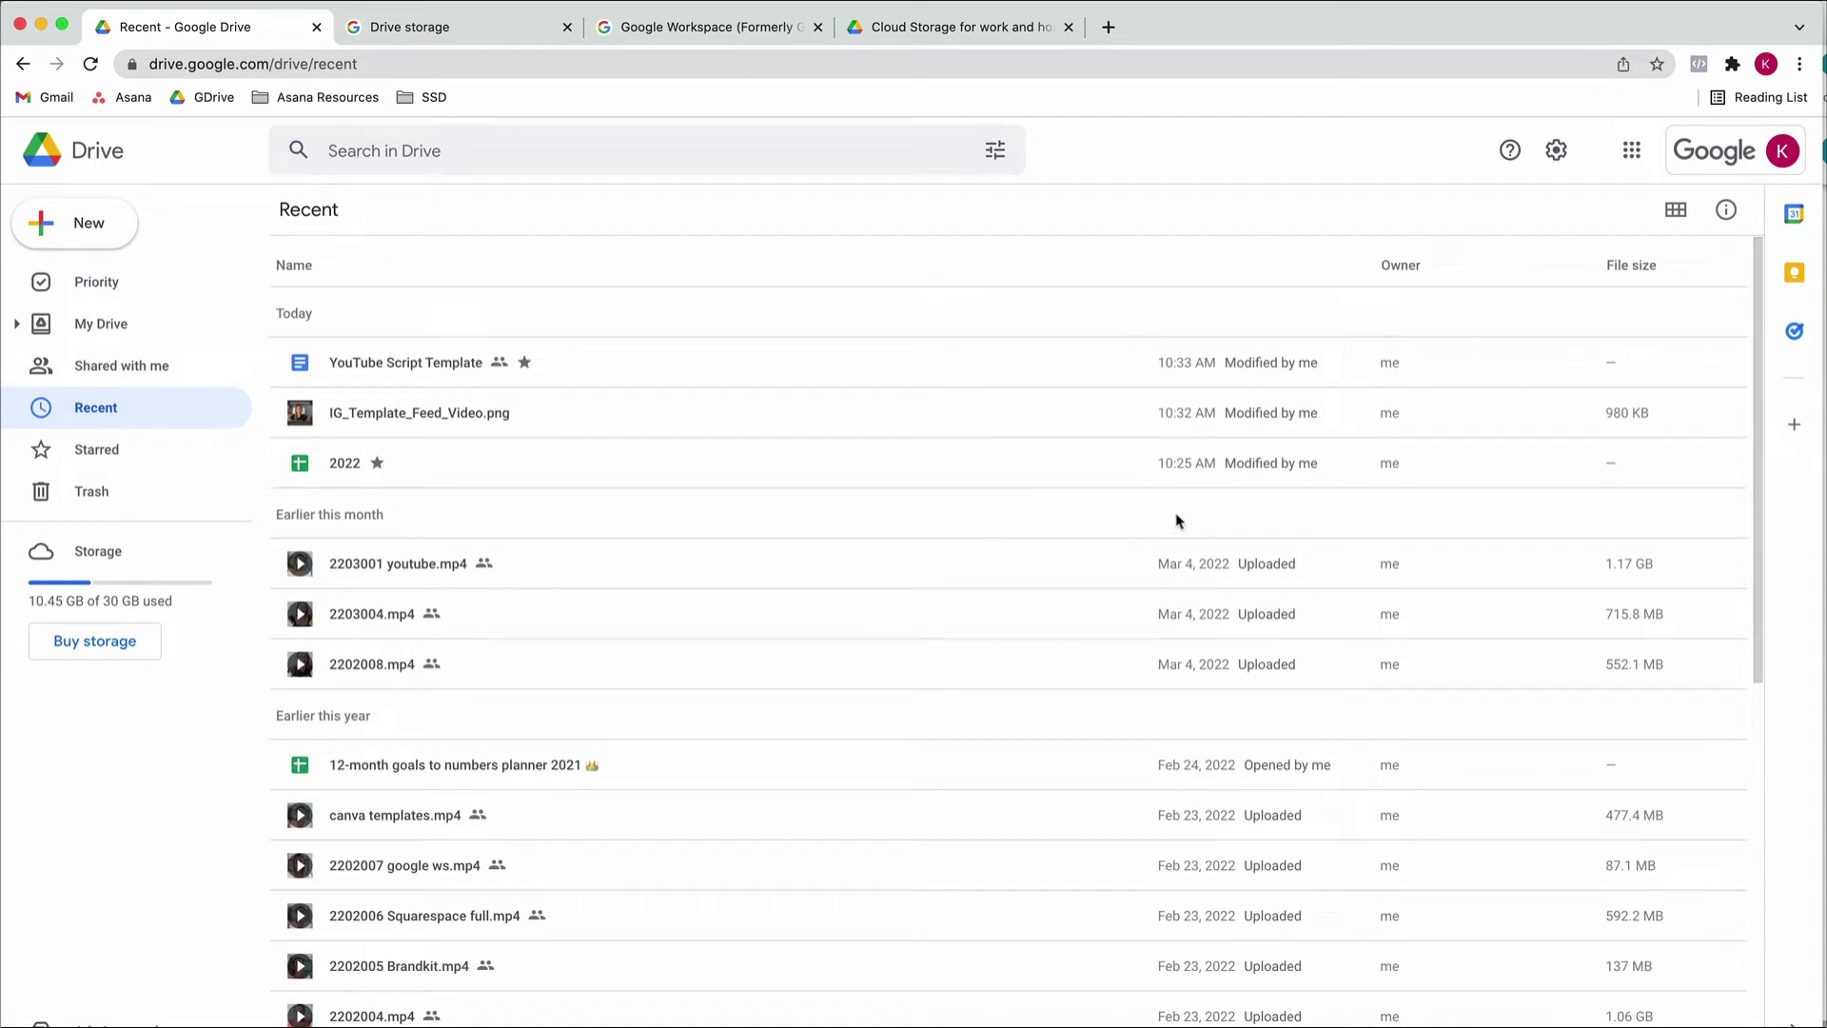
left_click(166, 448)
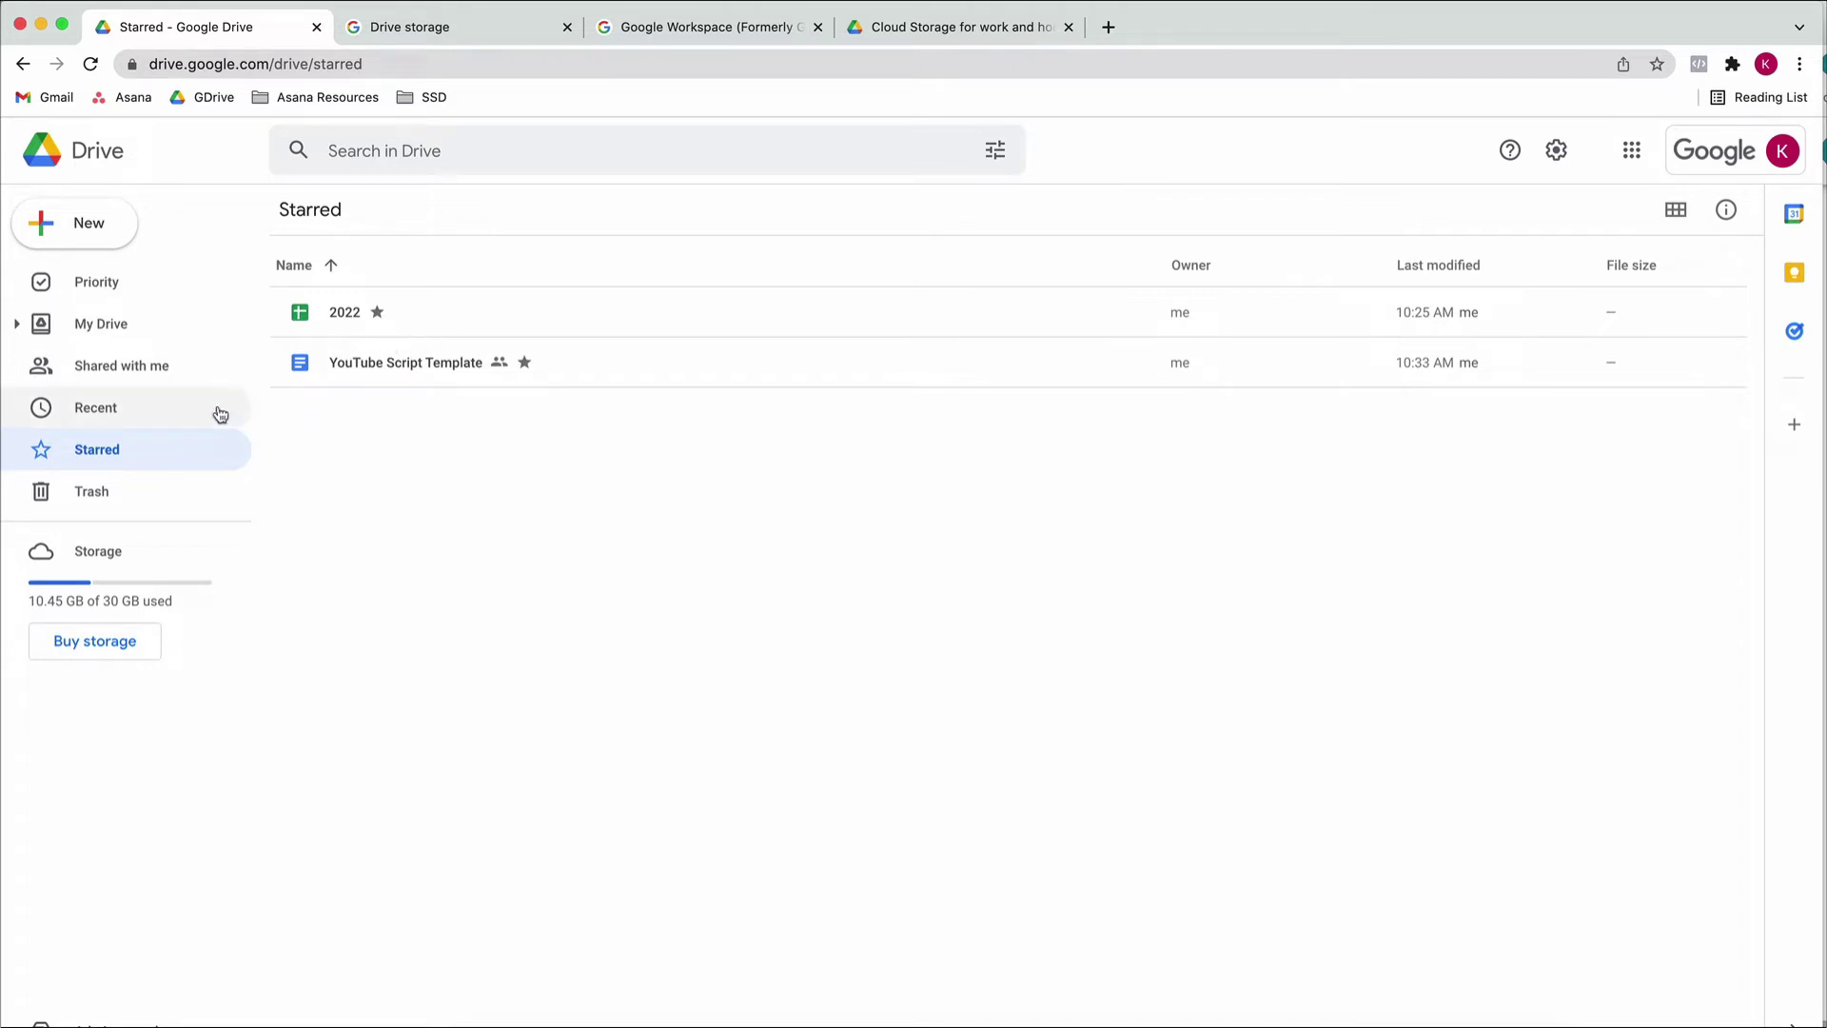
Open the Priority page and view the new workspace dialog, cancelling it without creating a workspace
left_click(98, 284)
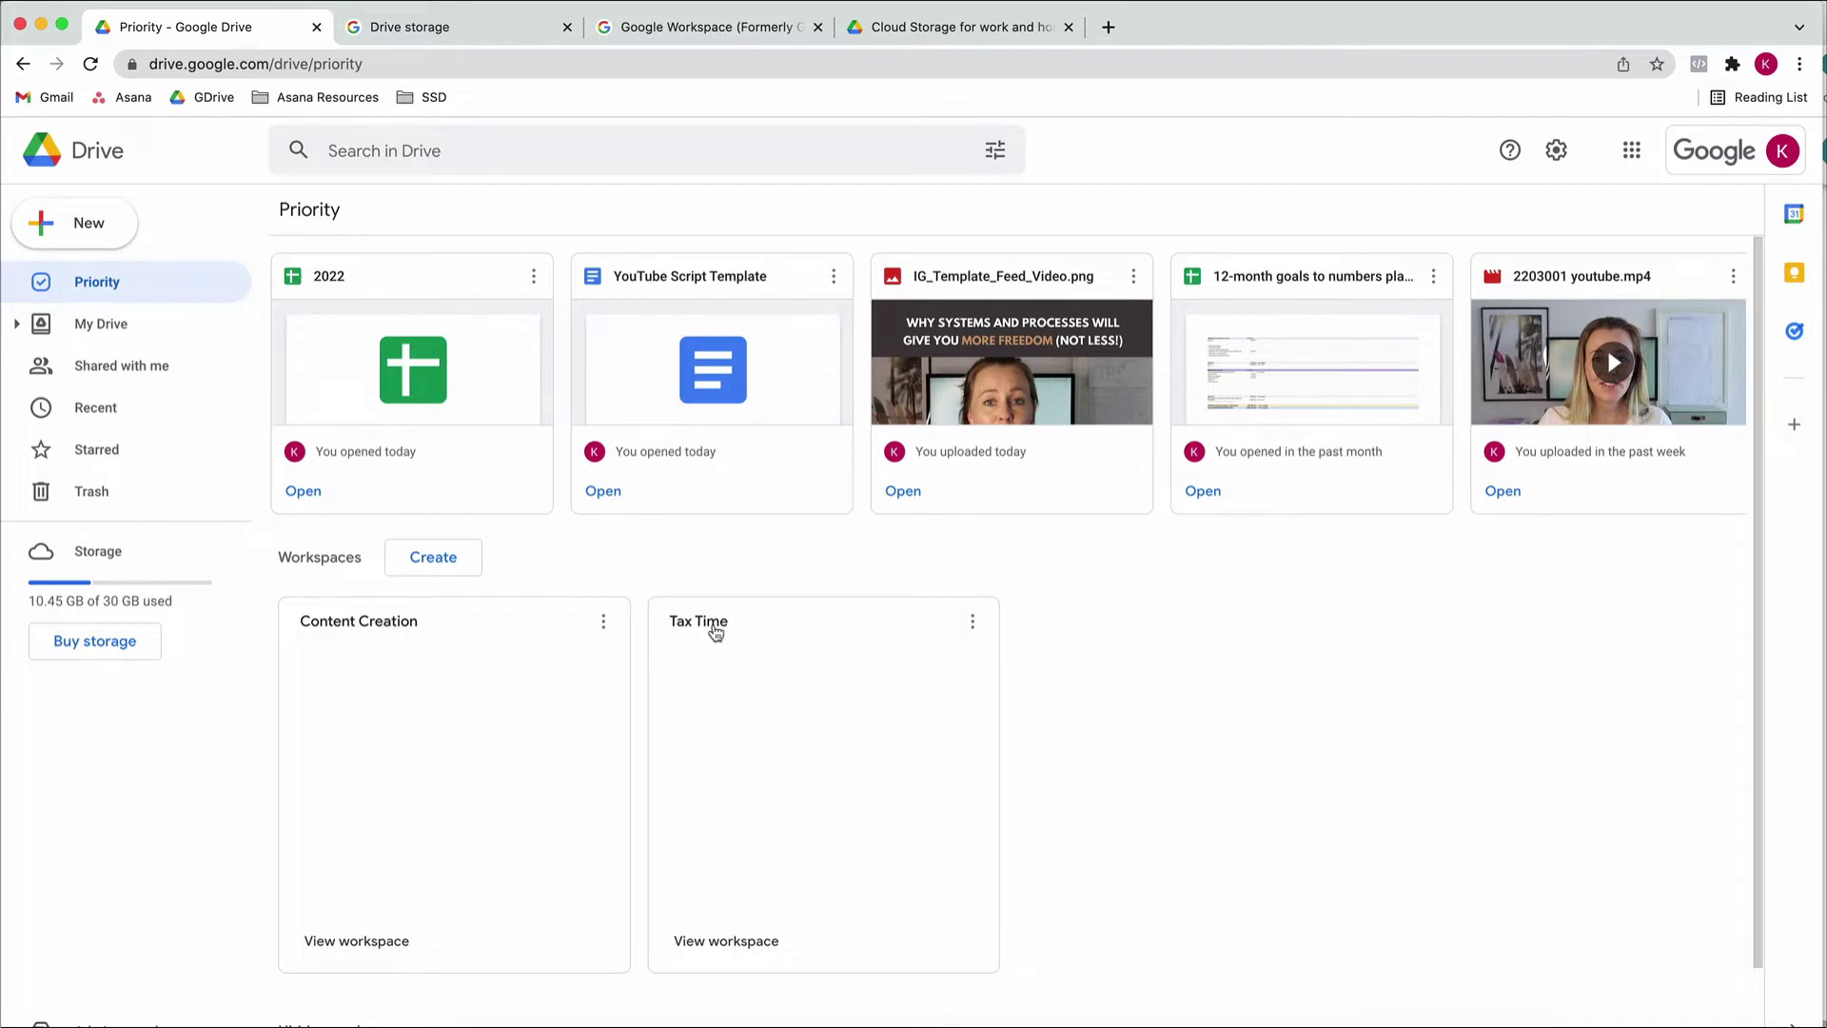
left_click(428, 560)
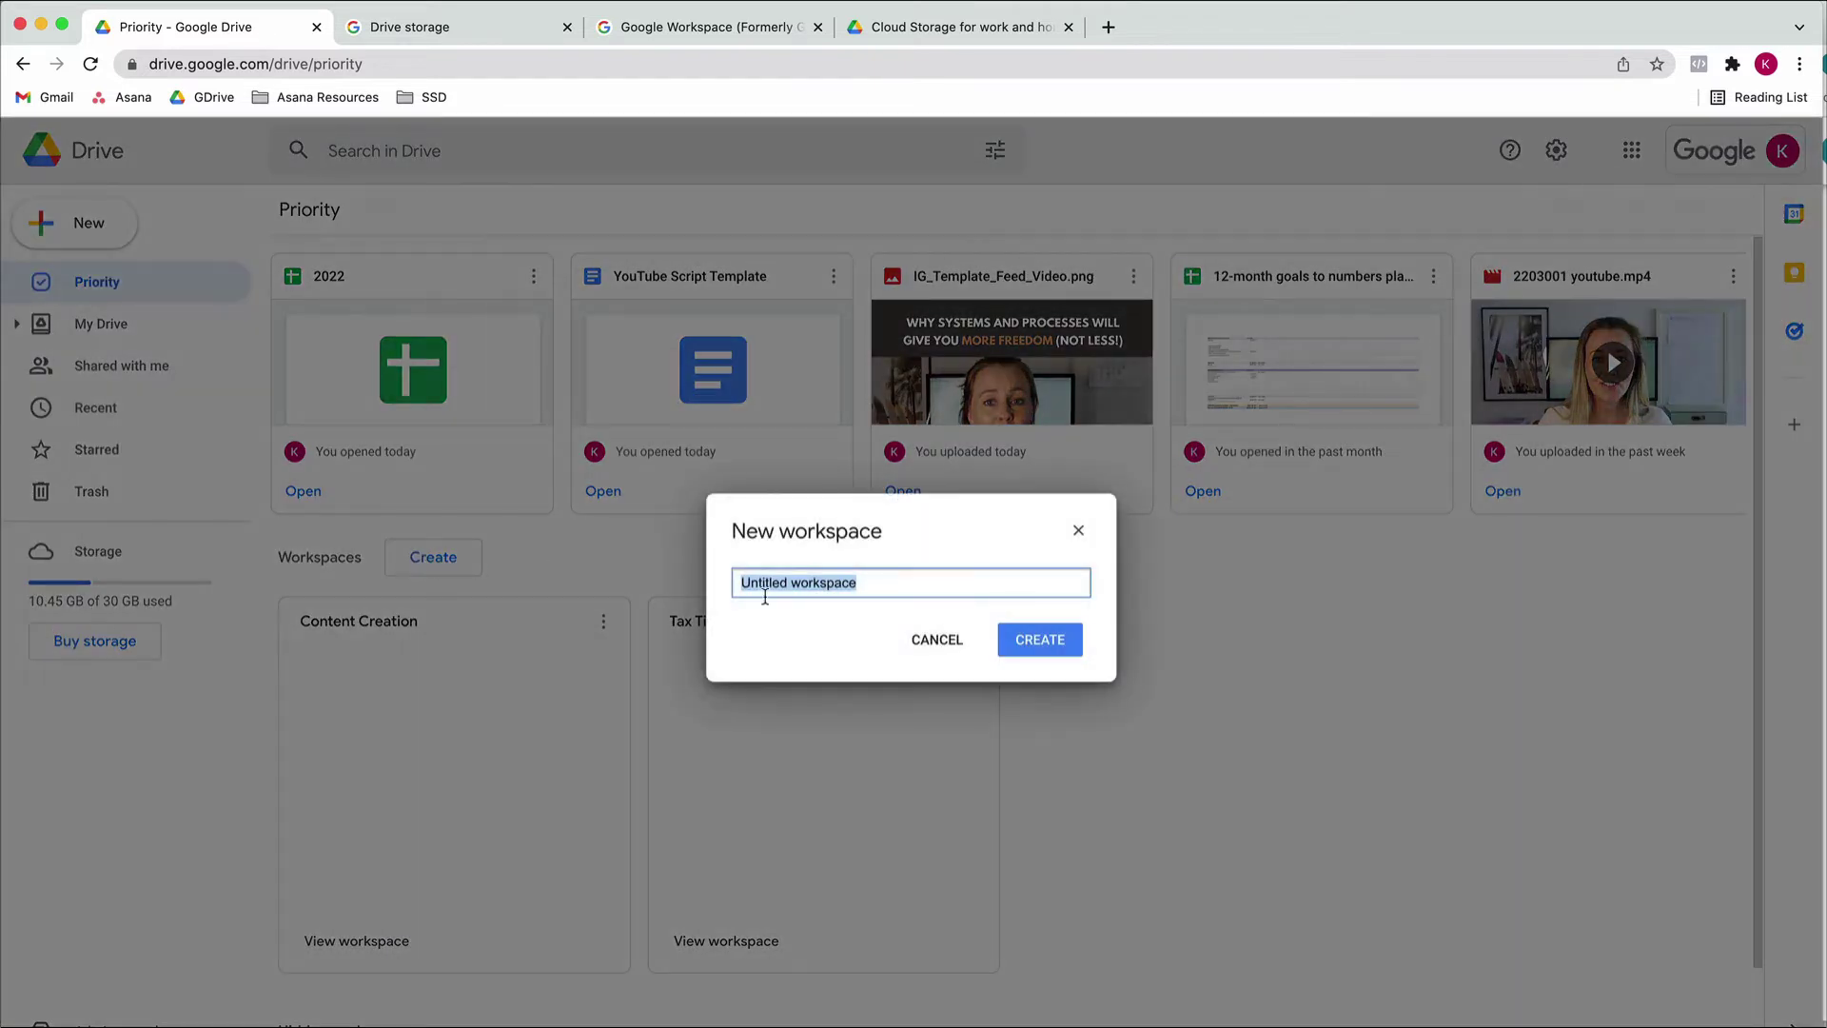
left_click(938, 640)
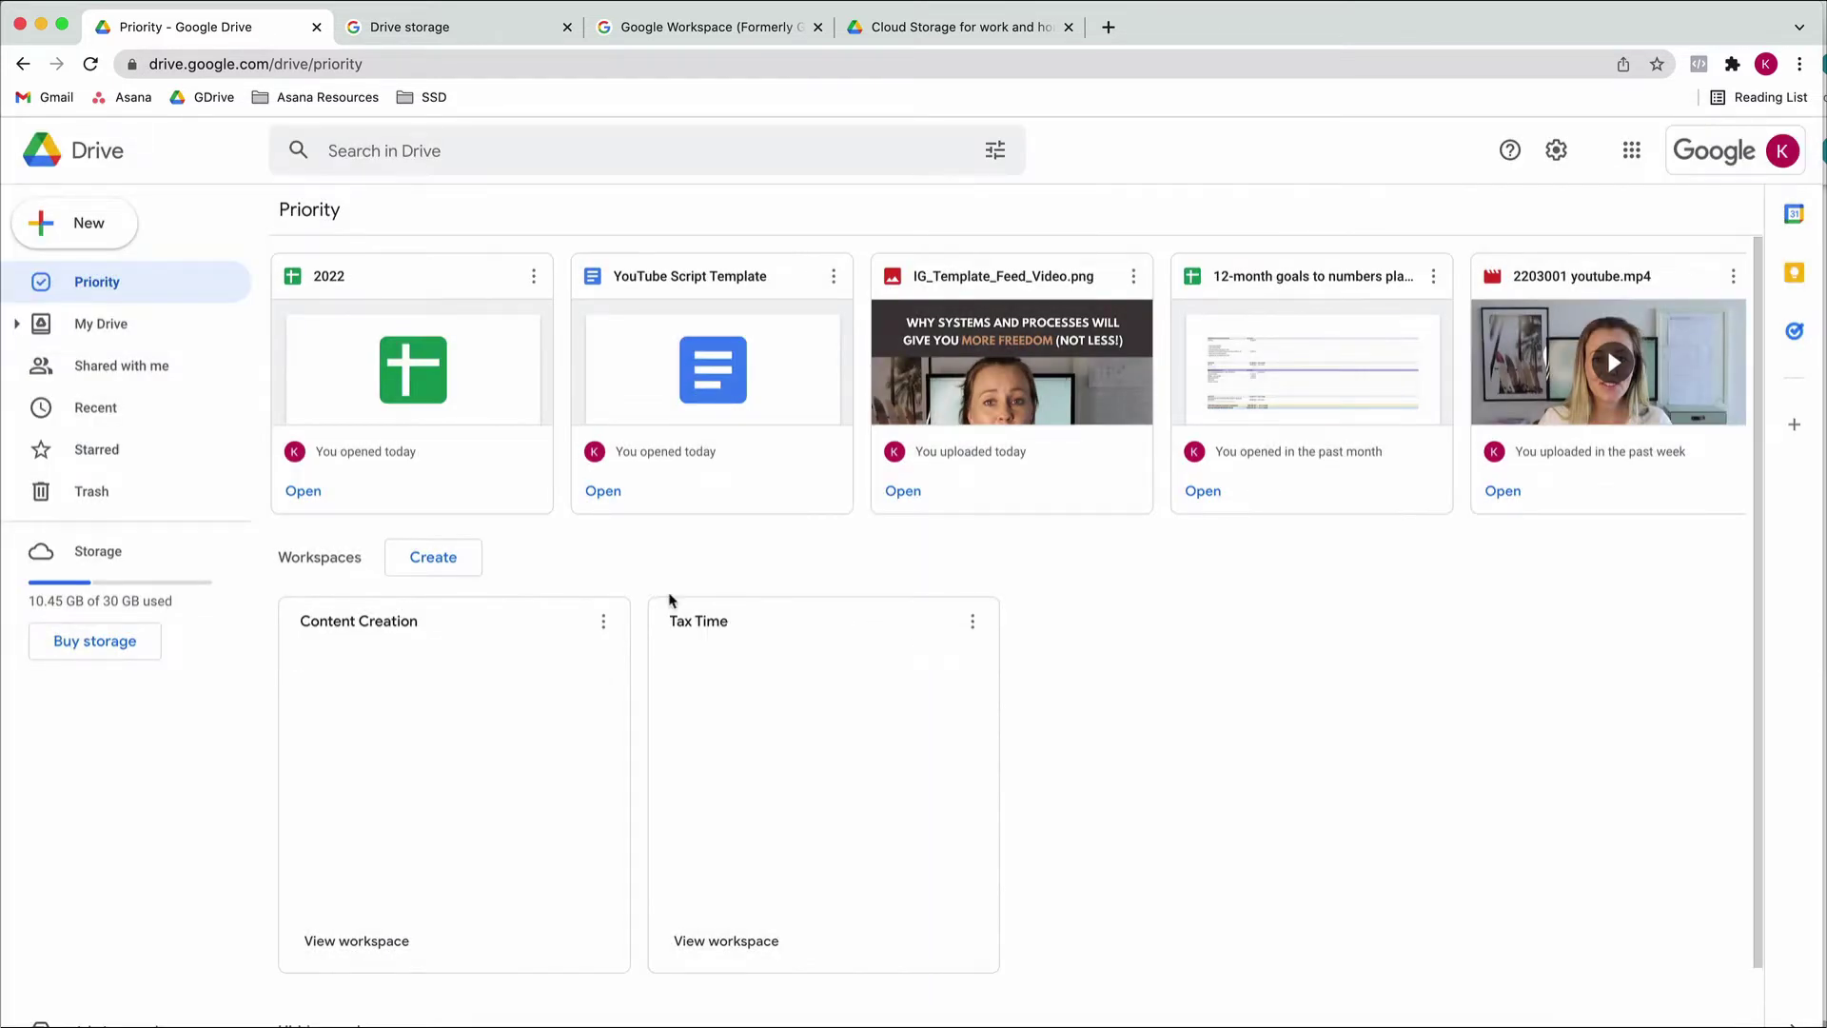
Add the 2022 spreadsheet to the Tax Time workspace and finish editing the workspace
left_click(682, 622)
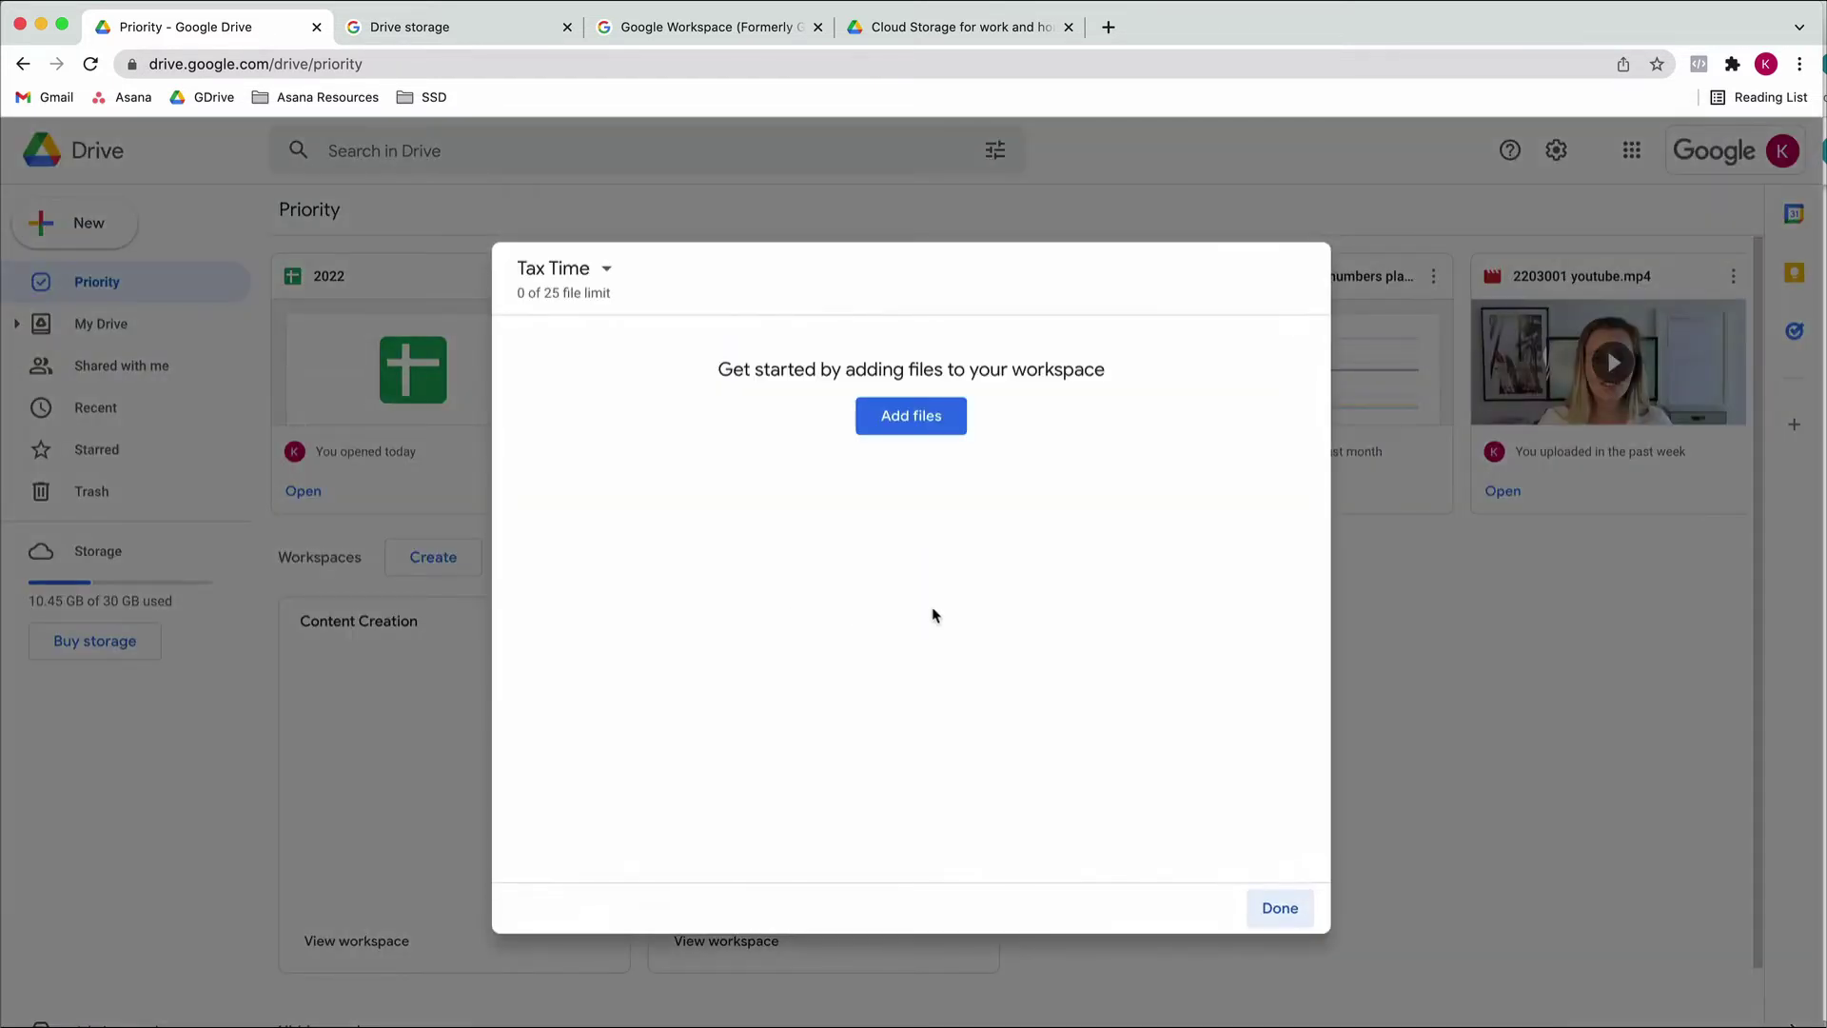
left_click(894, 425)
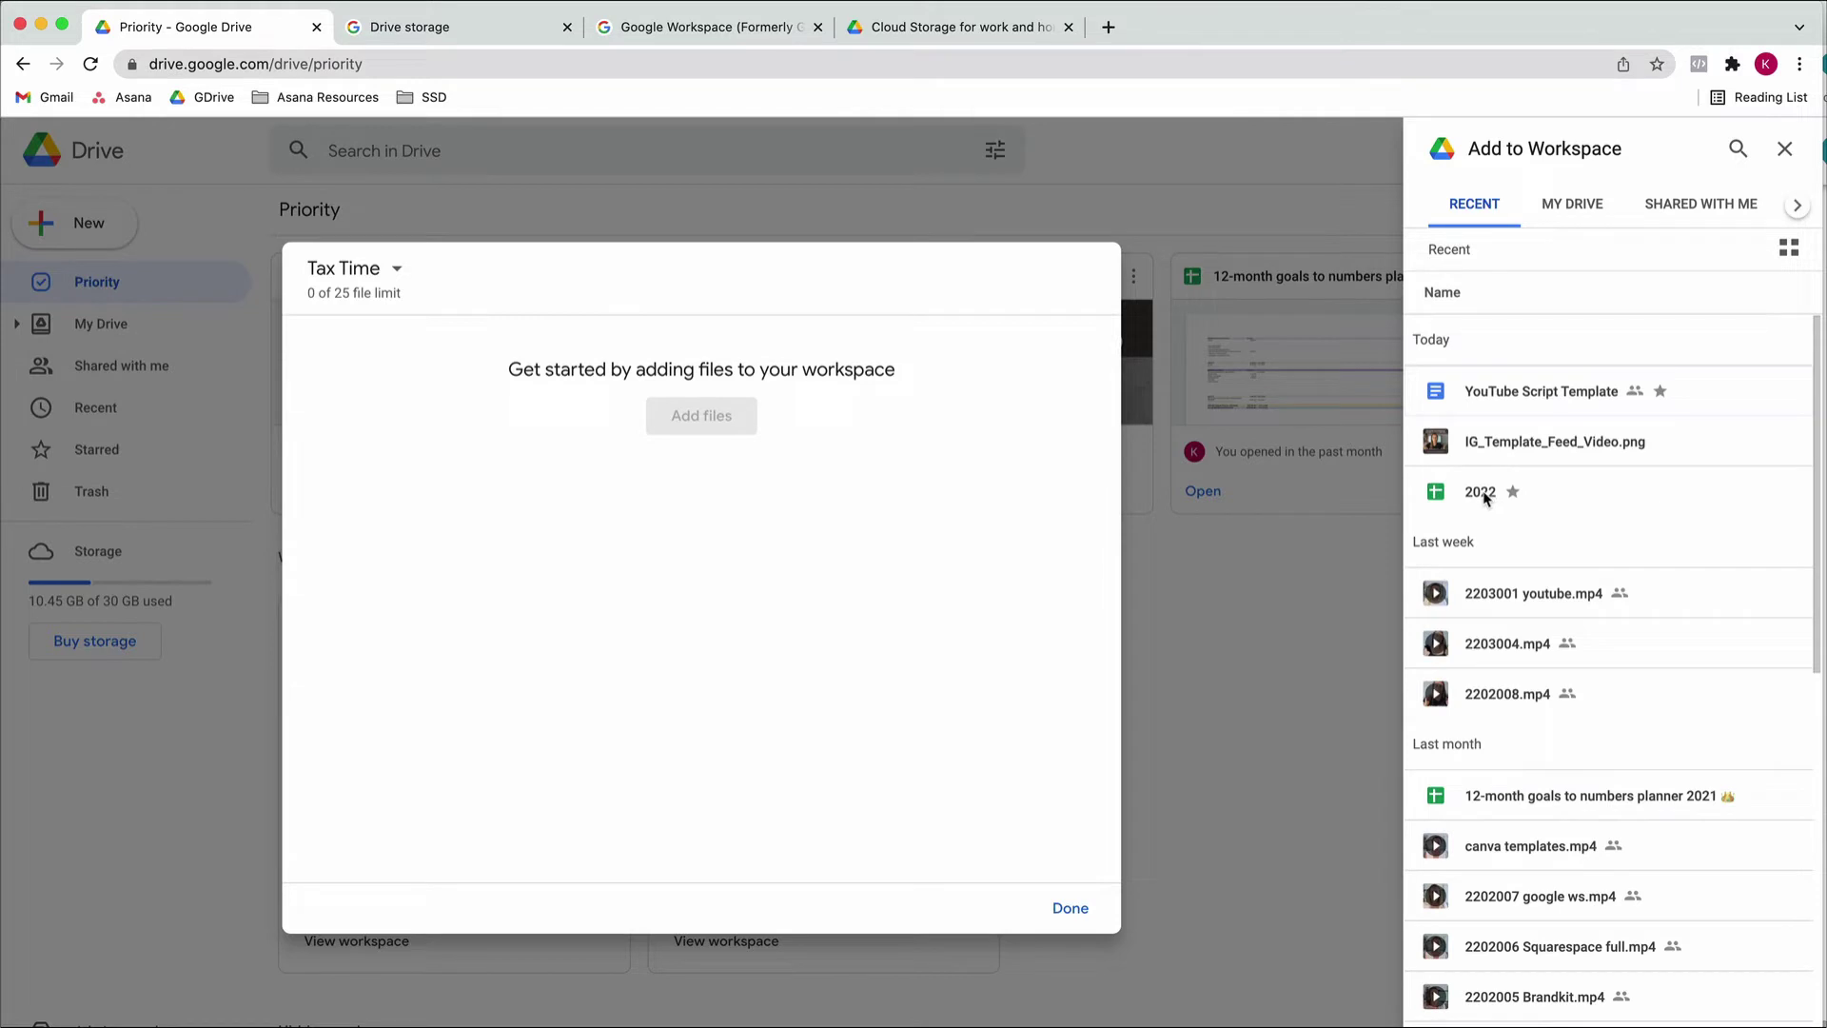
left_click(1485, 493)
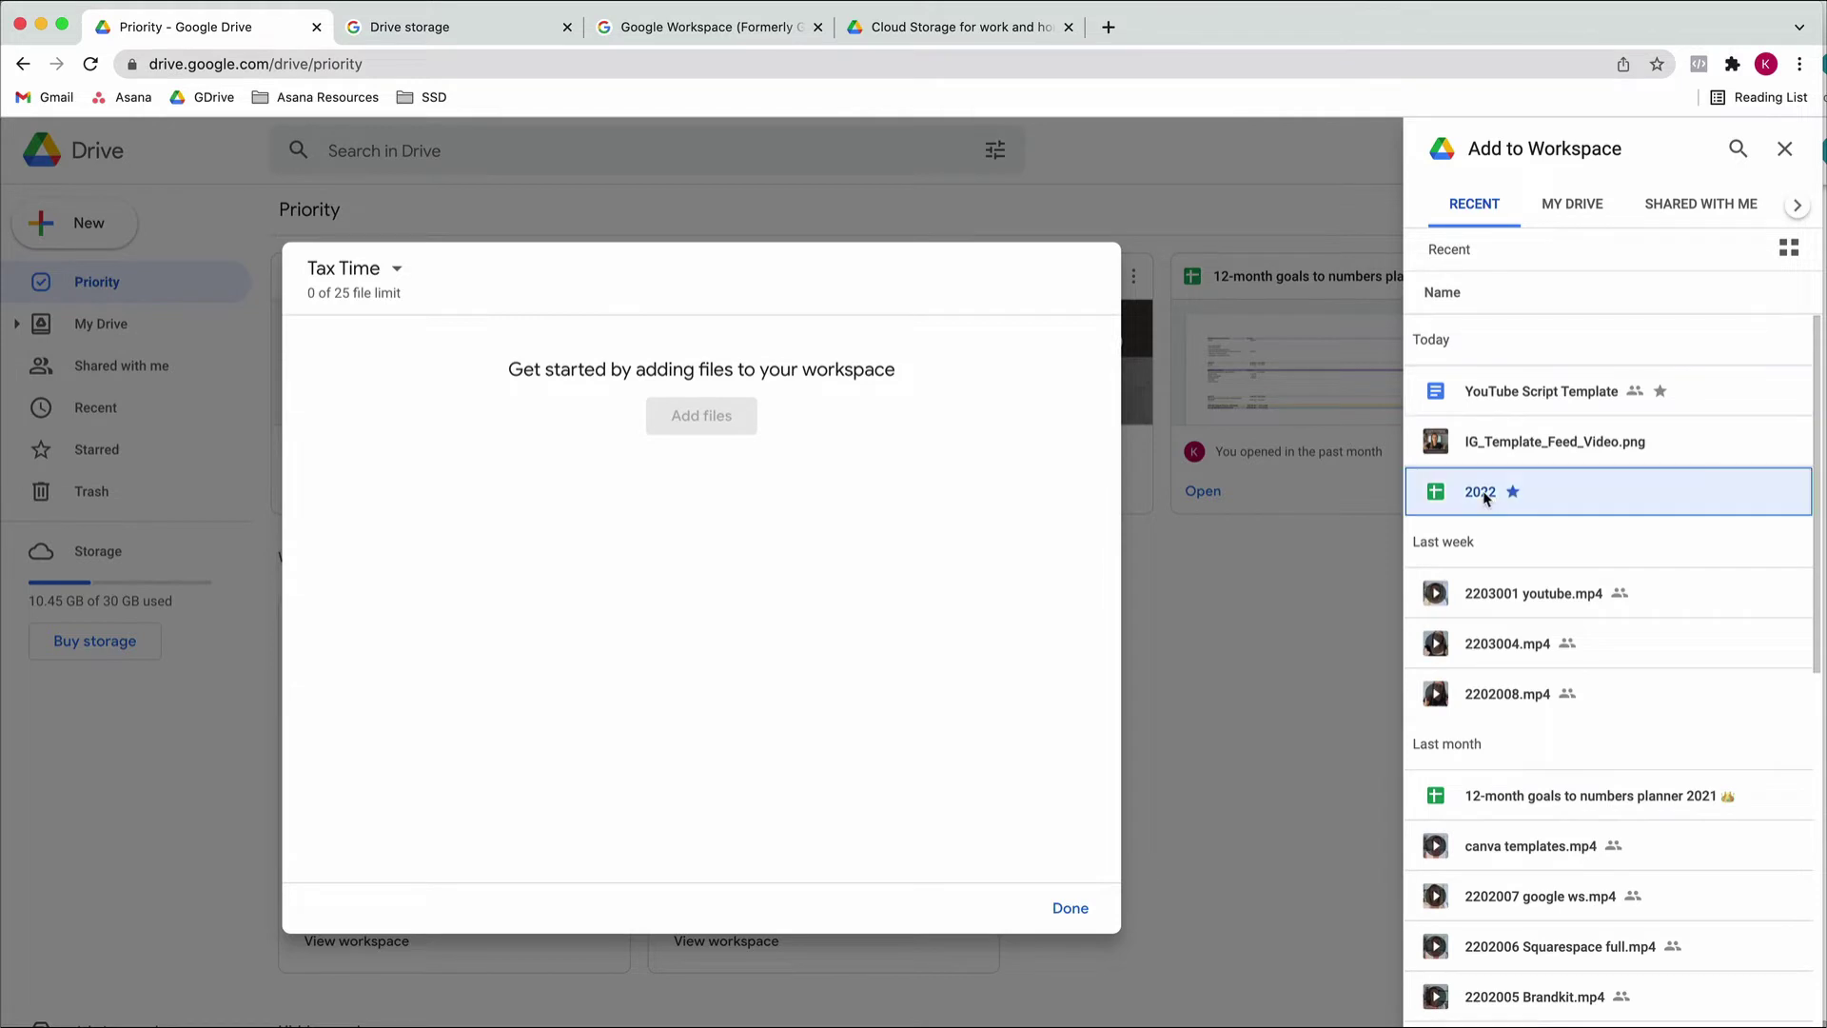
left_click(1766, 1014)
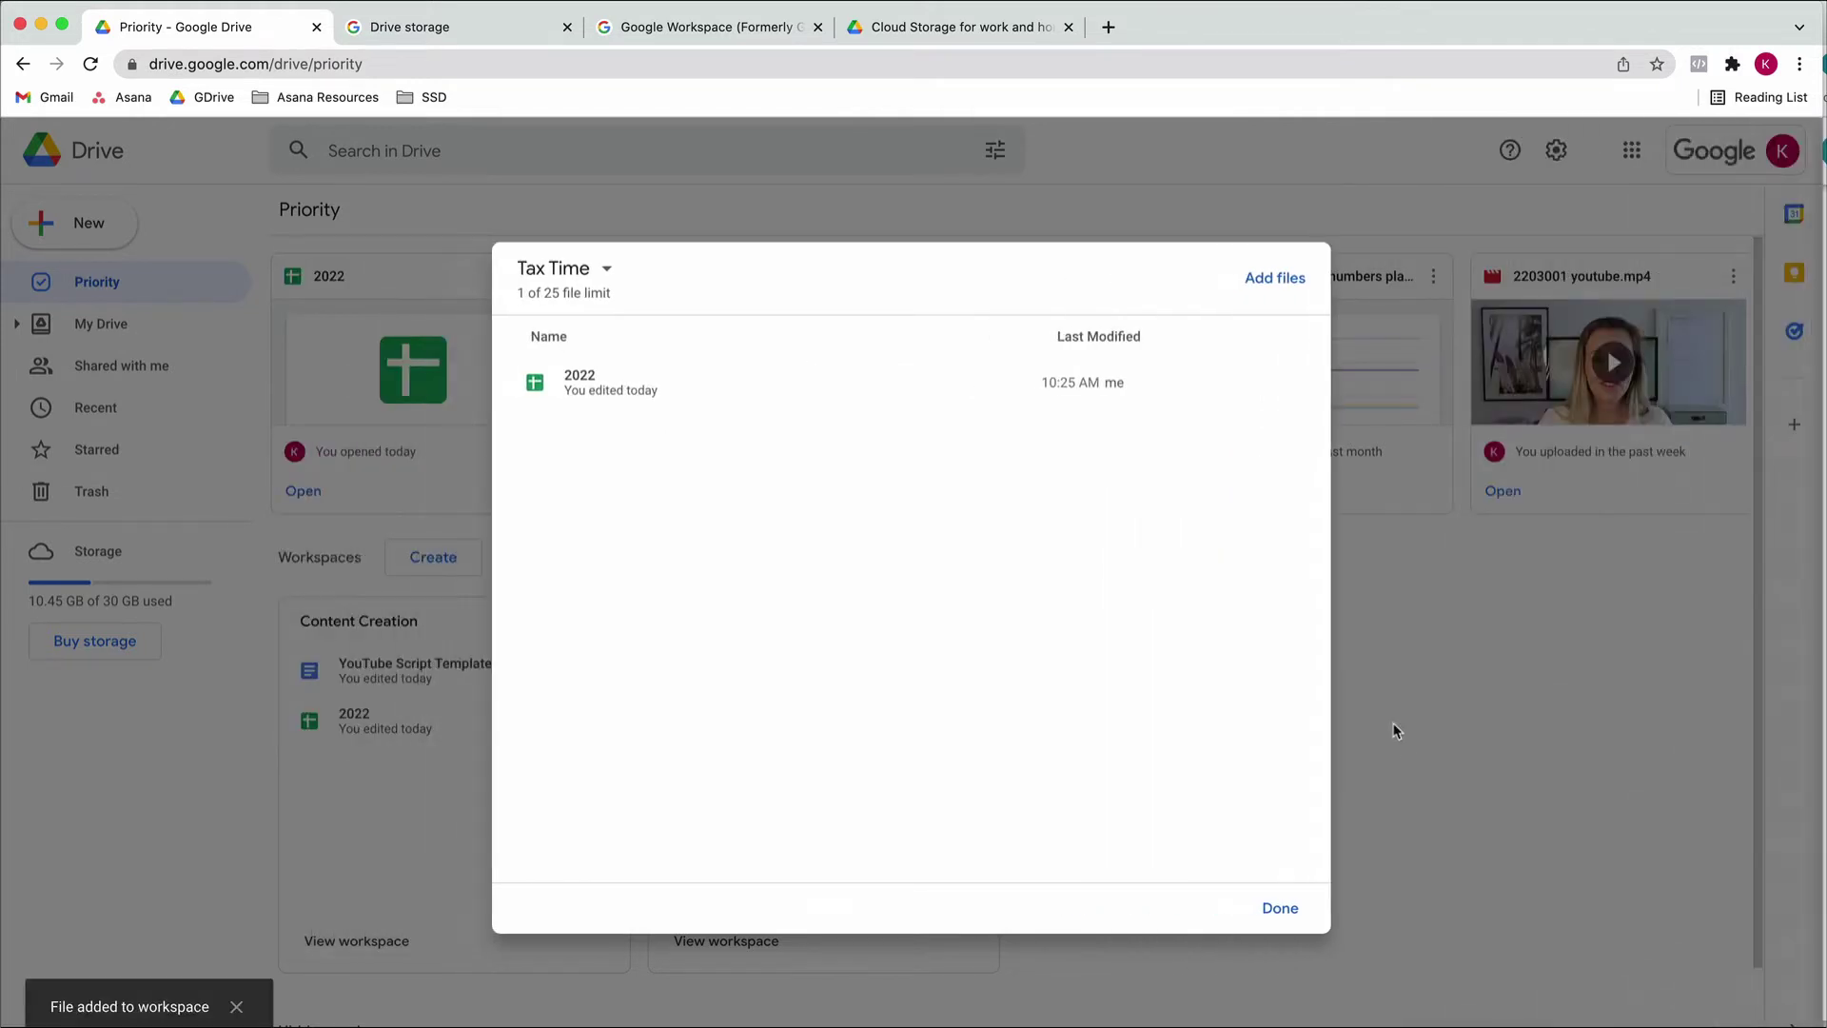
left_click(1065, 277)
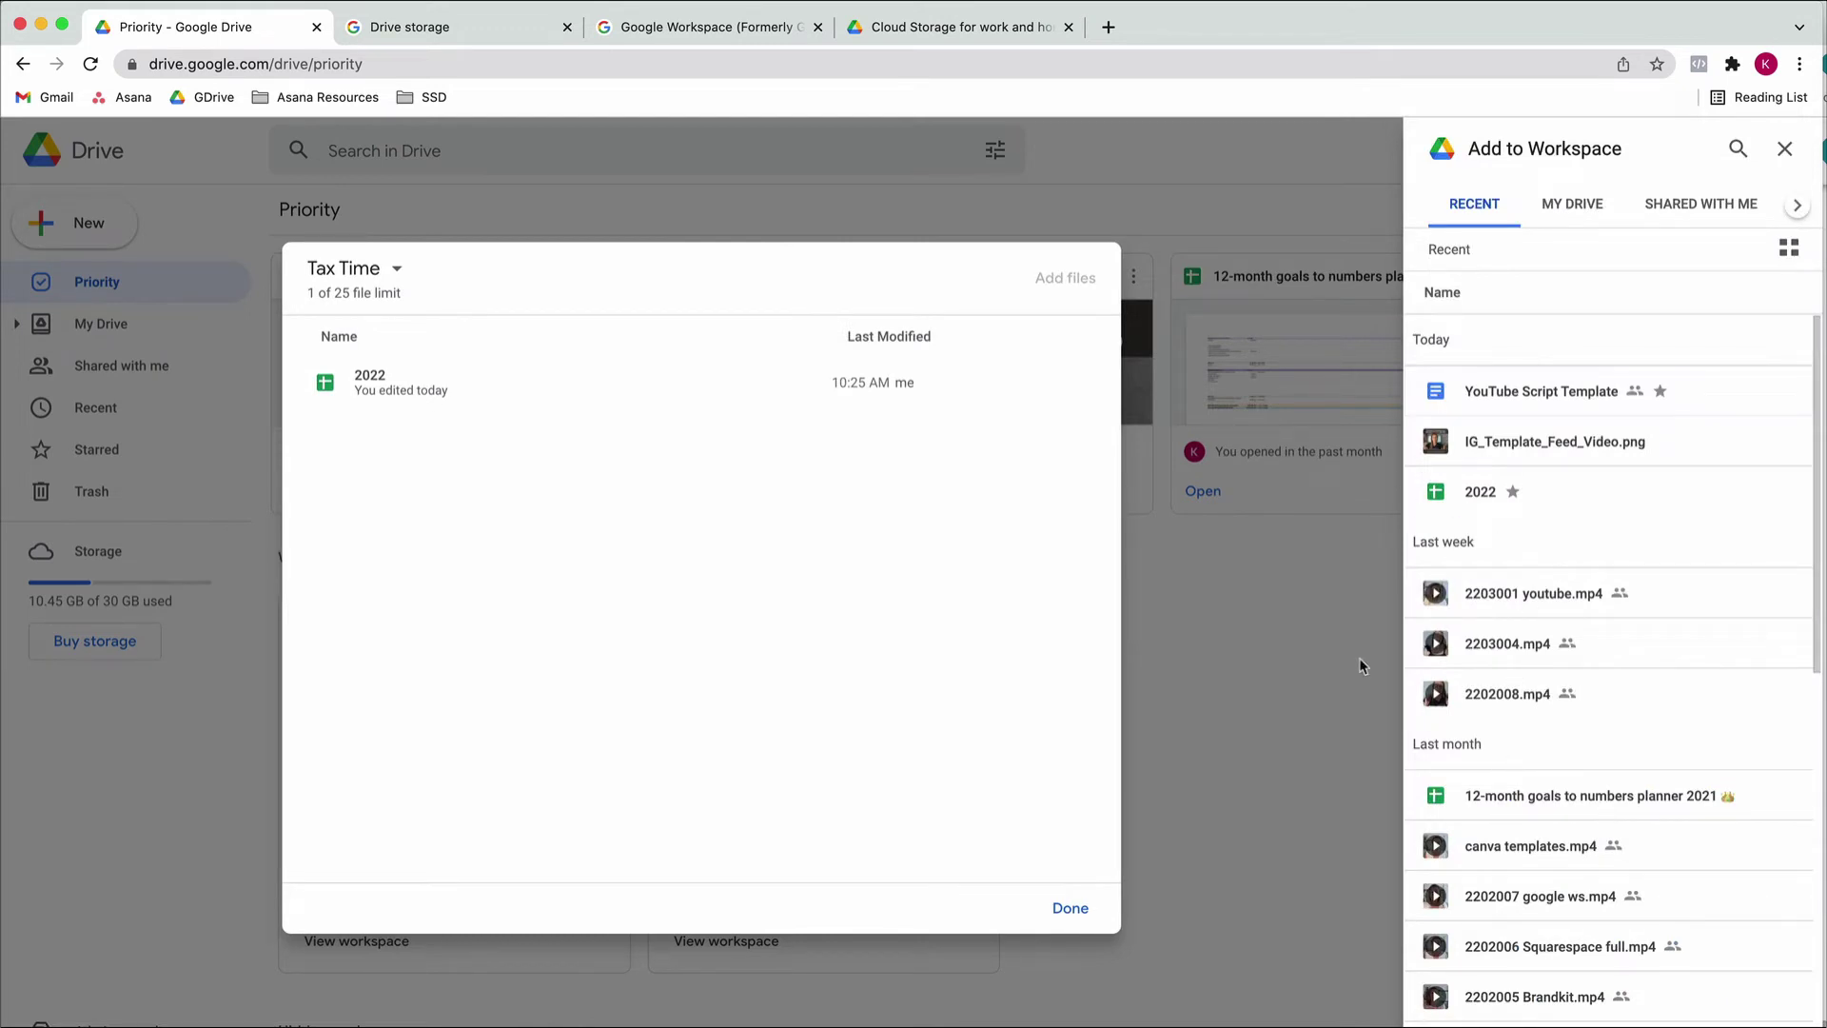
left_click(1069, 909)
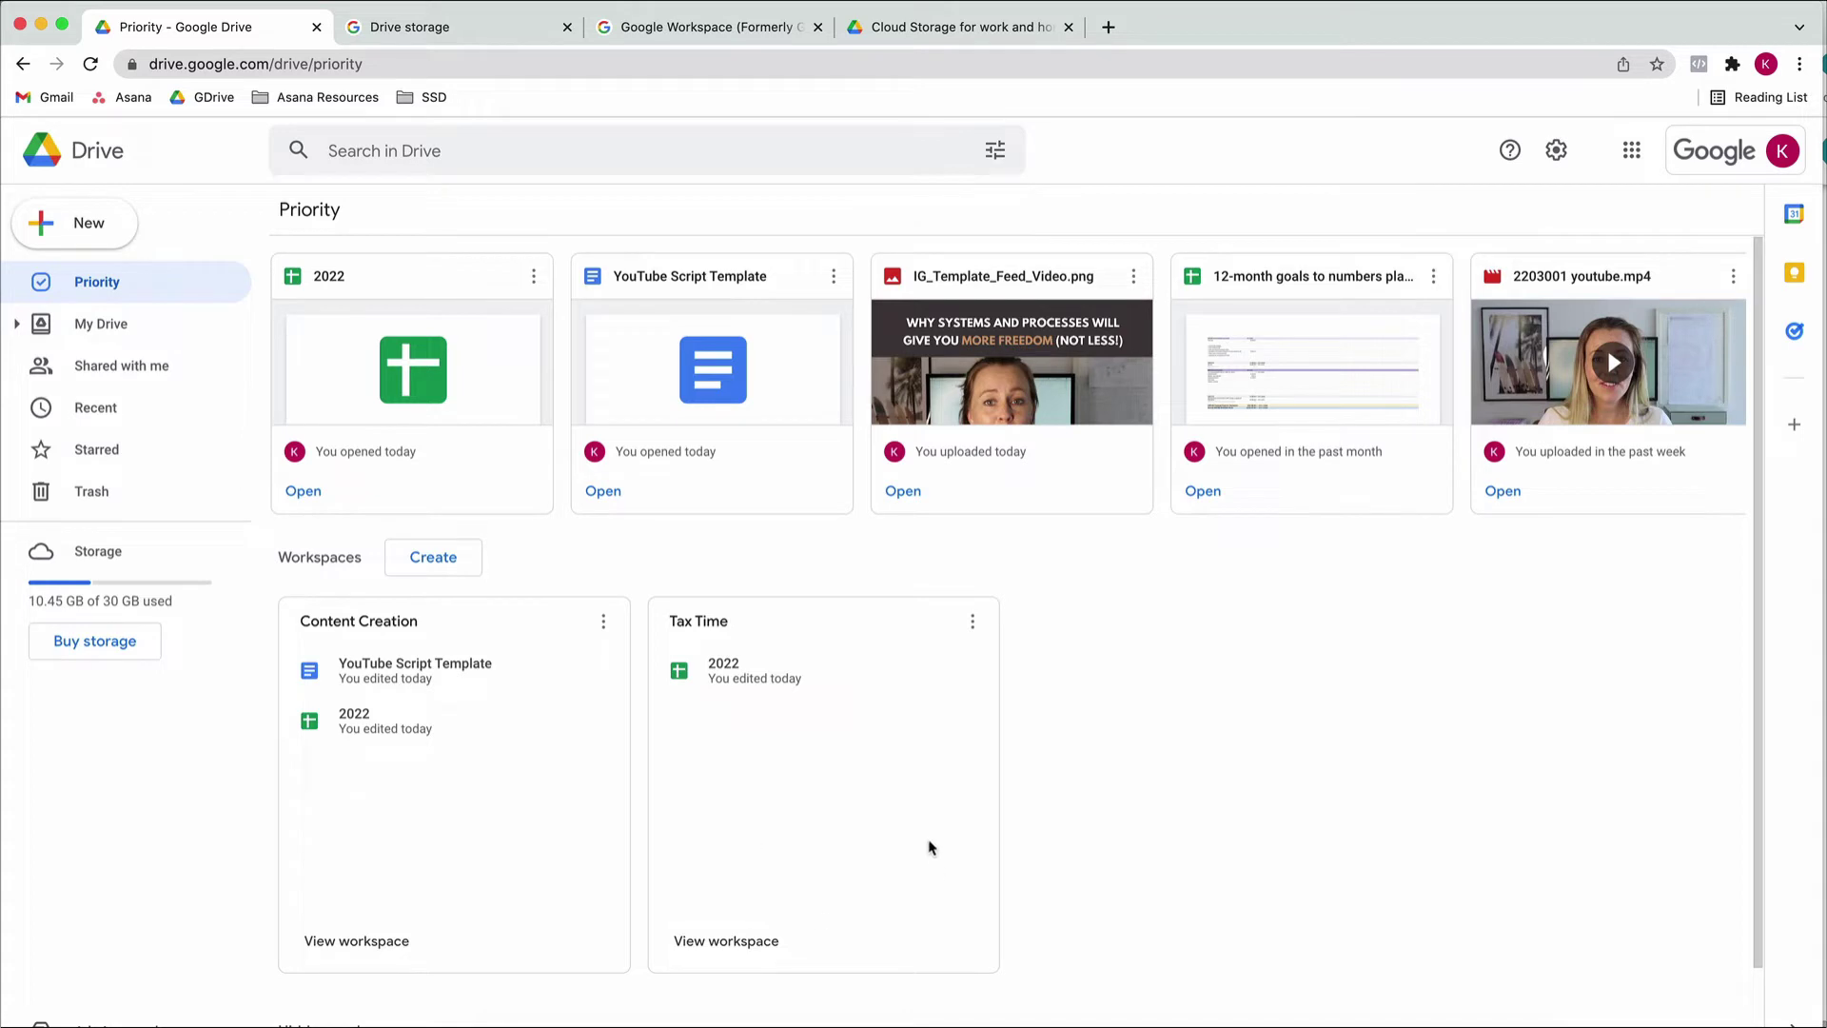
View the files in the Tax Time and Content Creation workspaces, closing each one after viewing
left_click(731, 939)
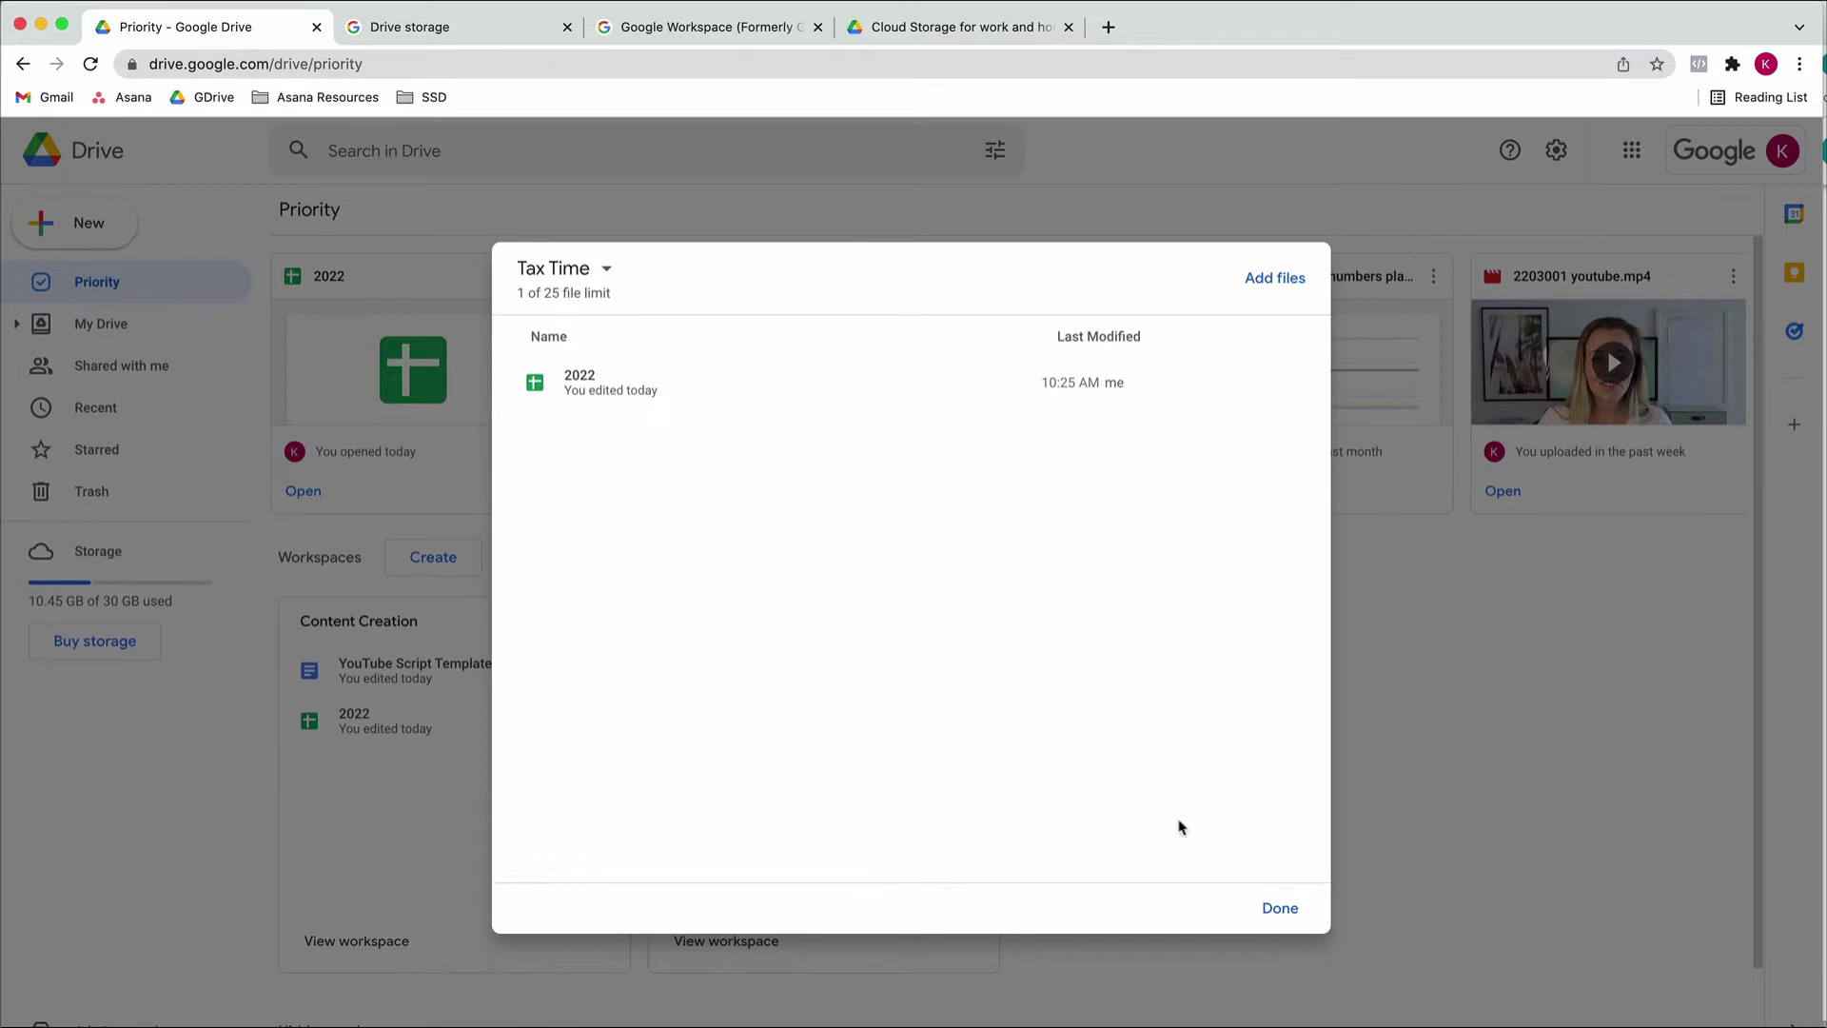
left_click(1300, 914)
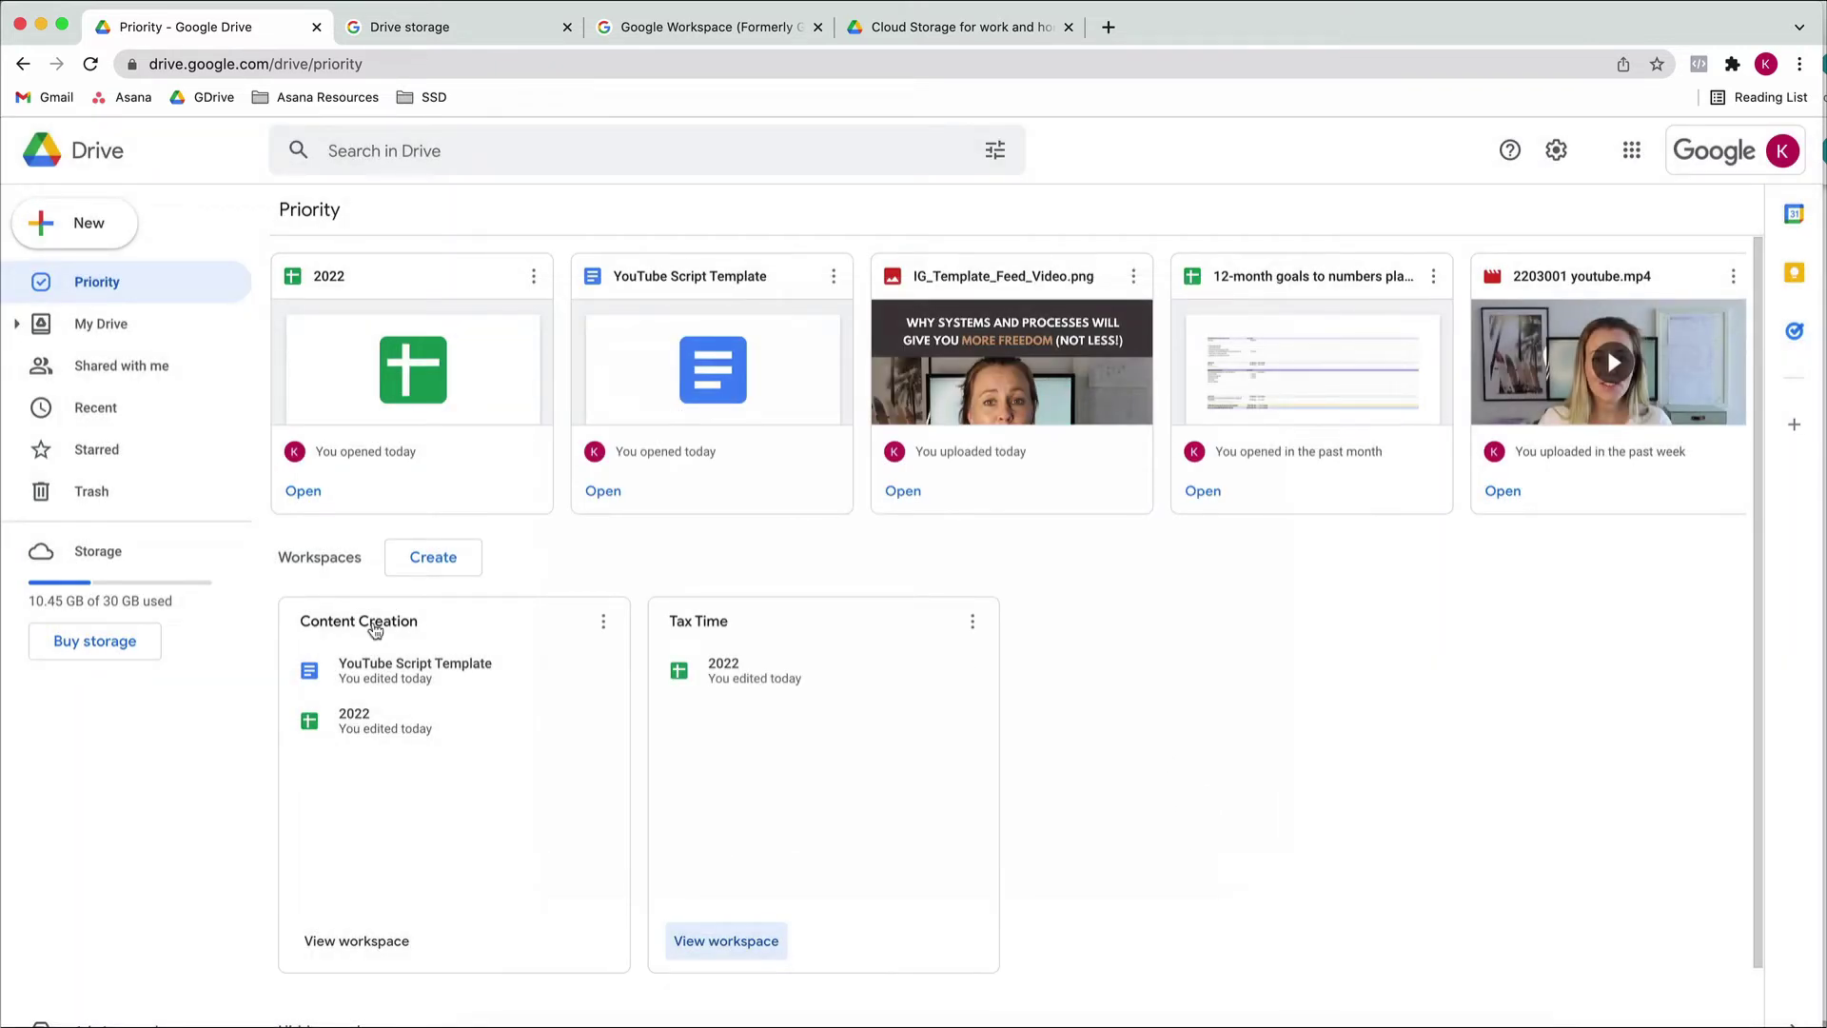
left_click(360, 940)
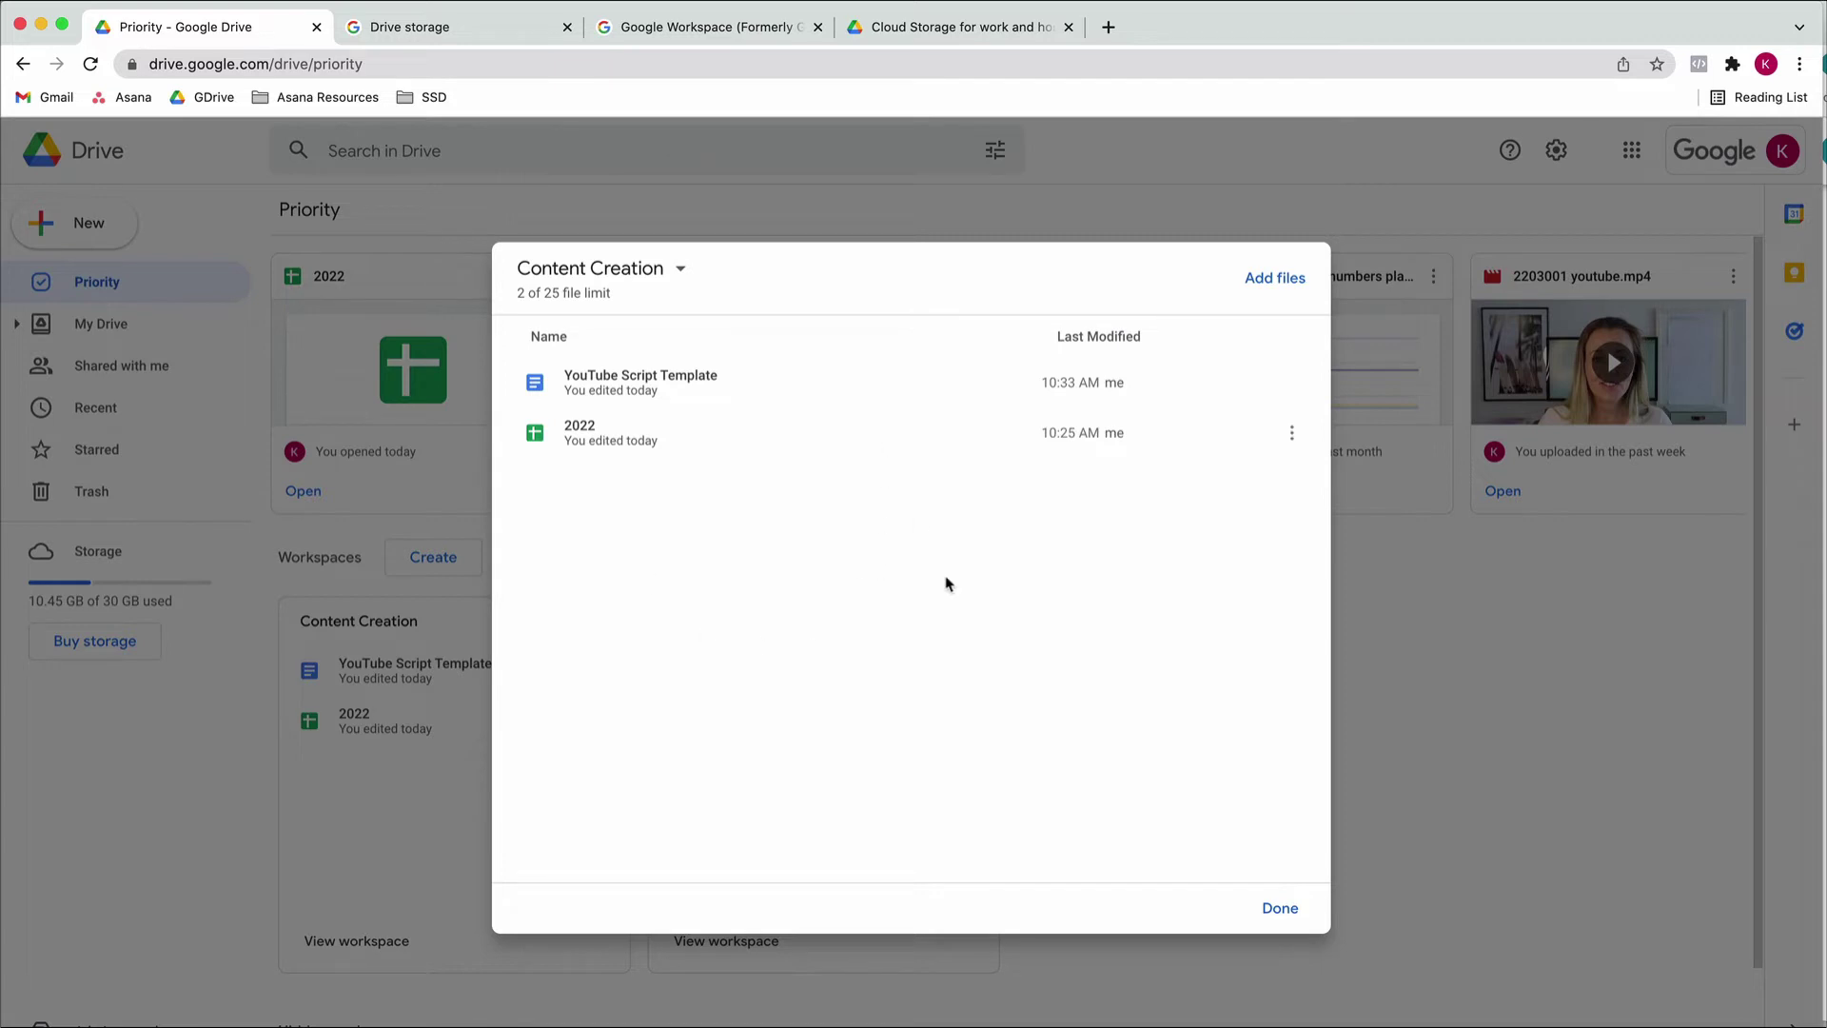
left_click(1272, 911)
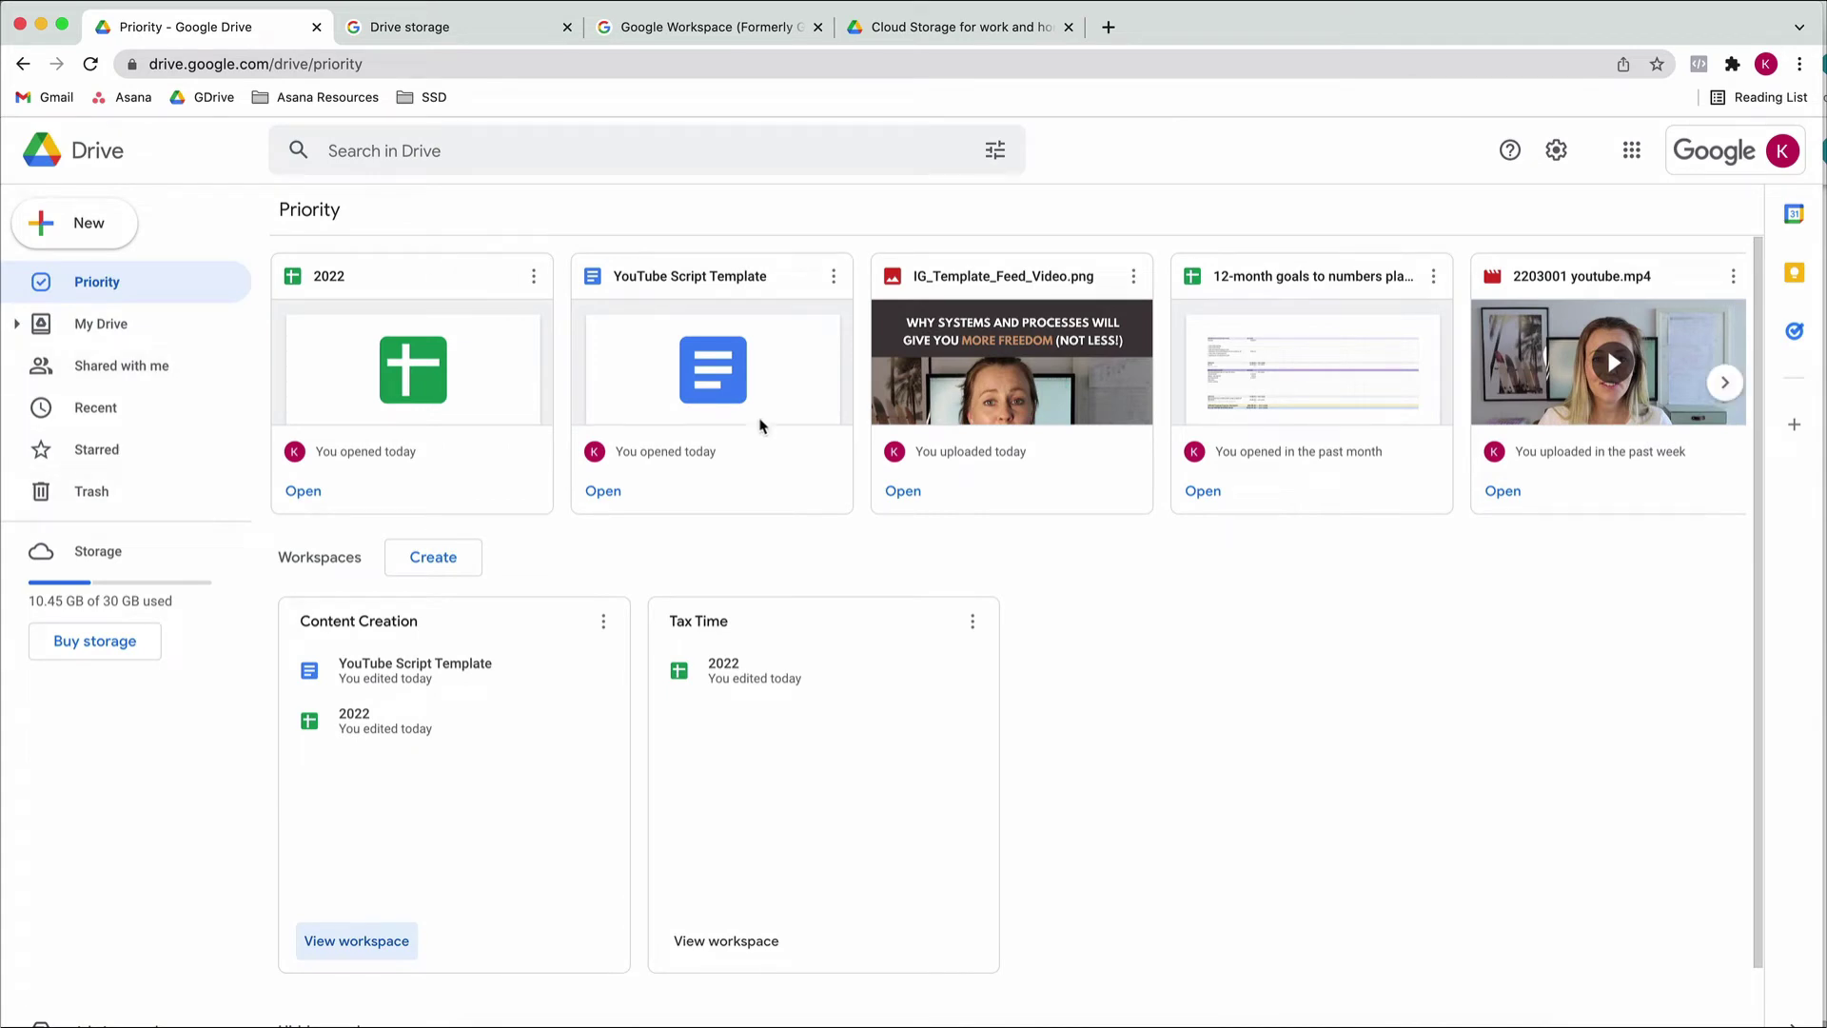
Check the file-type options of the Drive search and return to My Drive
left_click(562, 149)
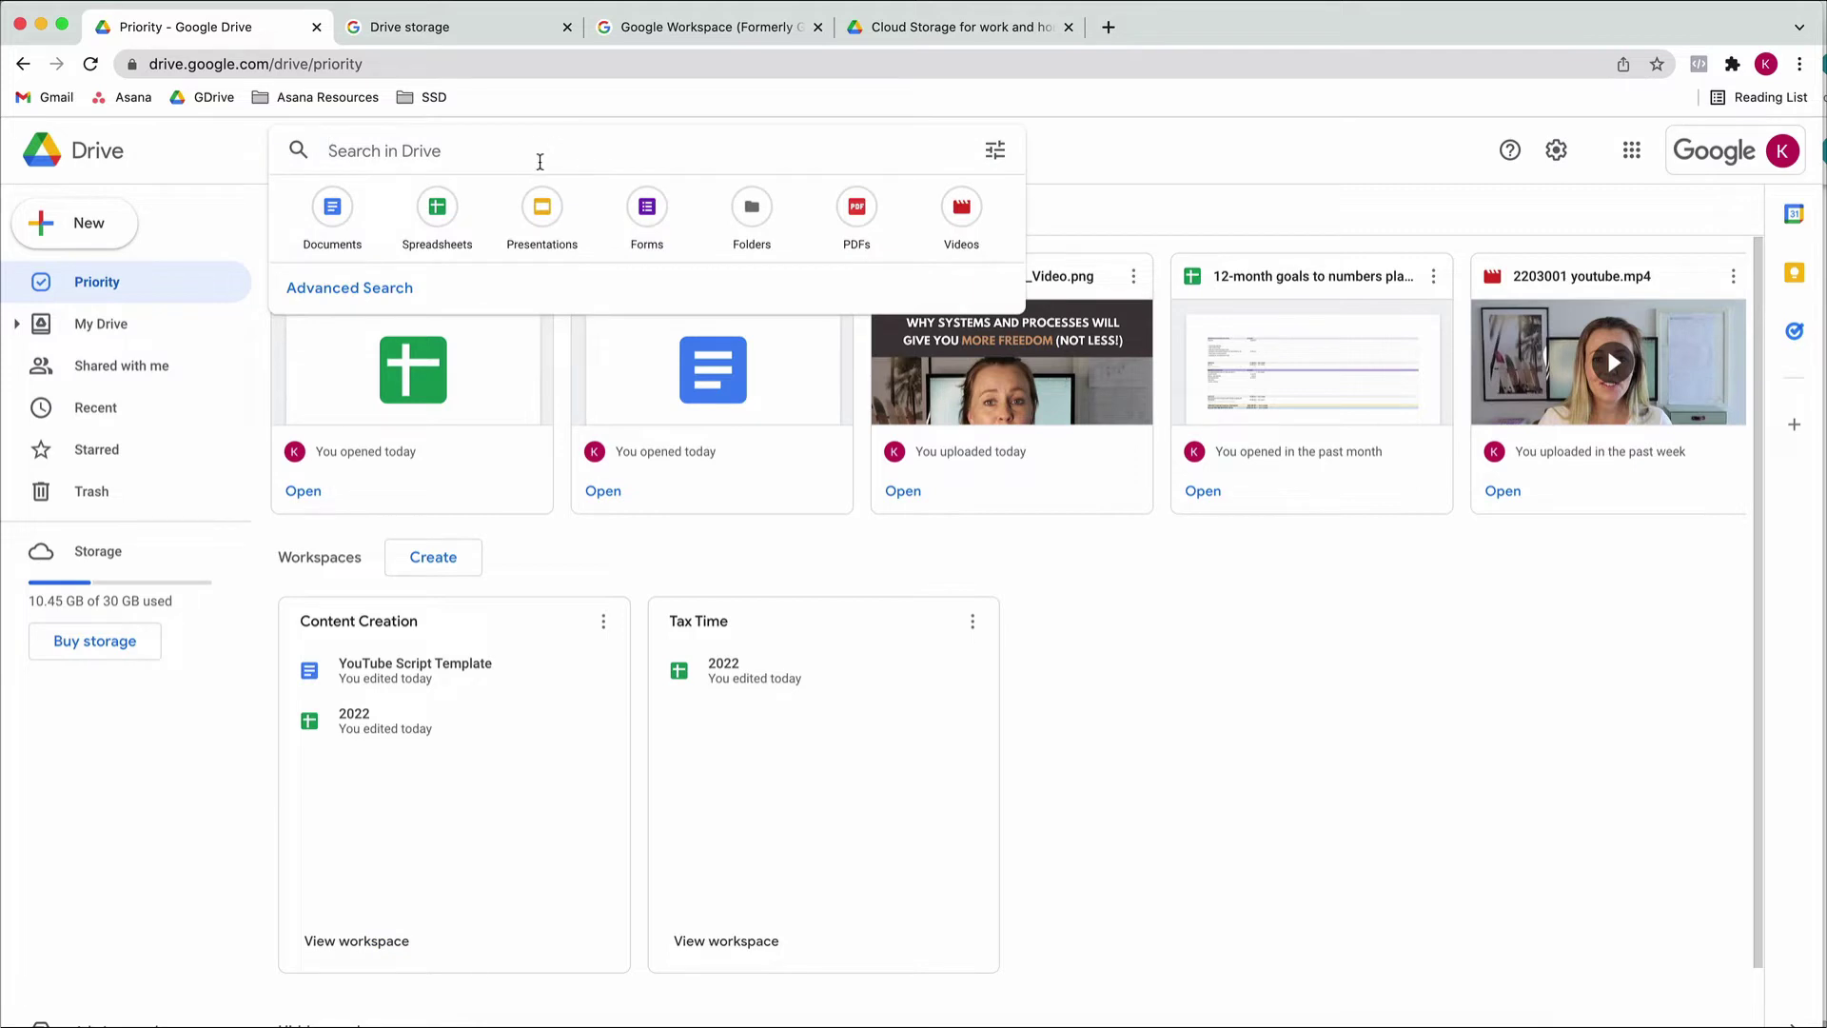
left_click(1069, 632)
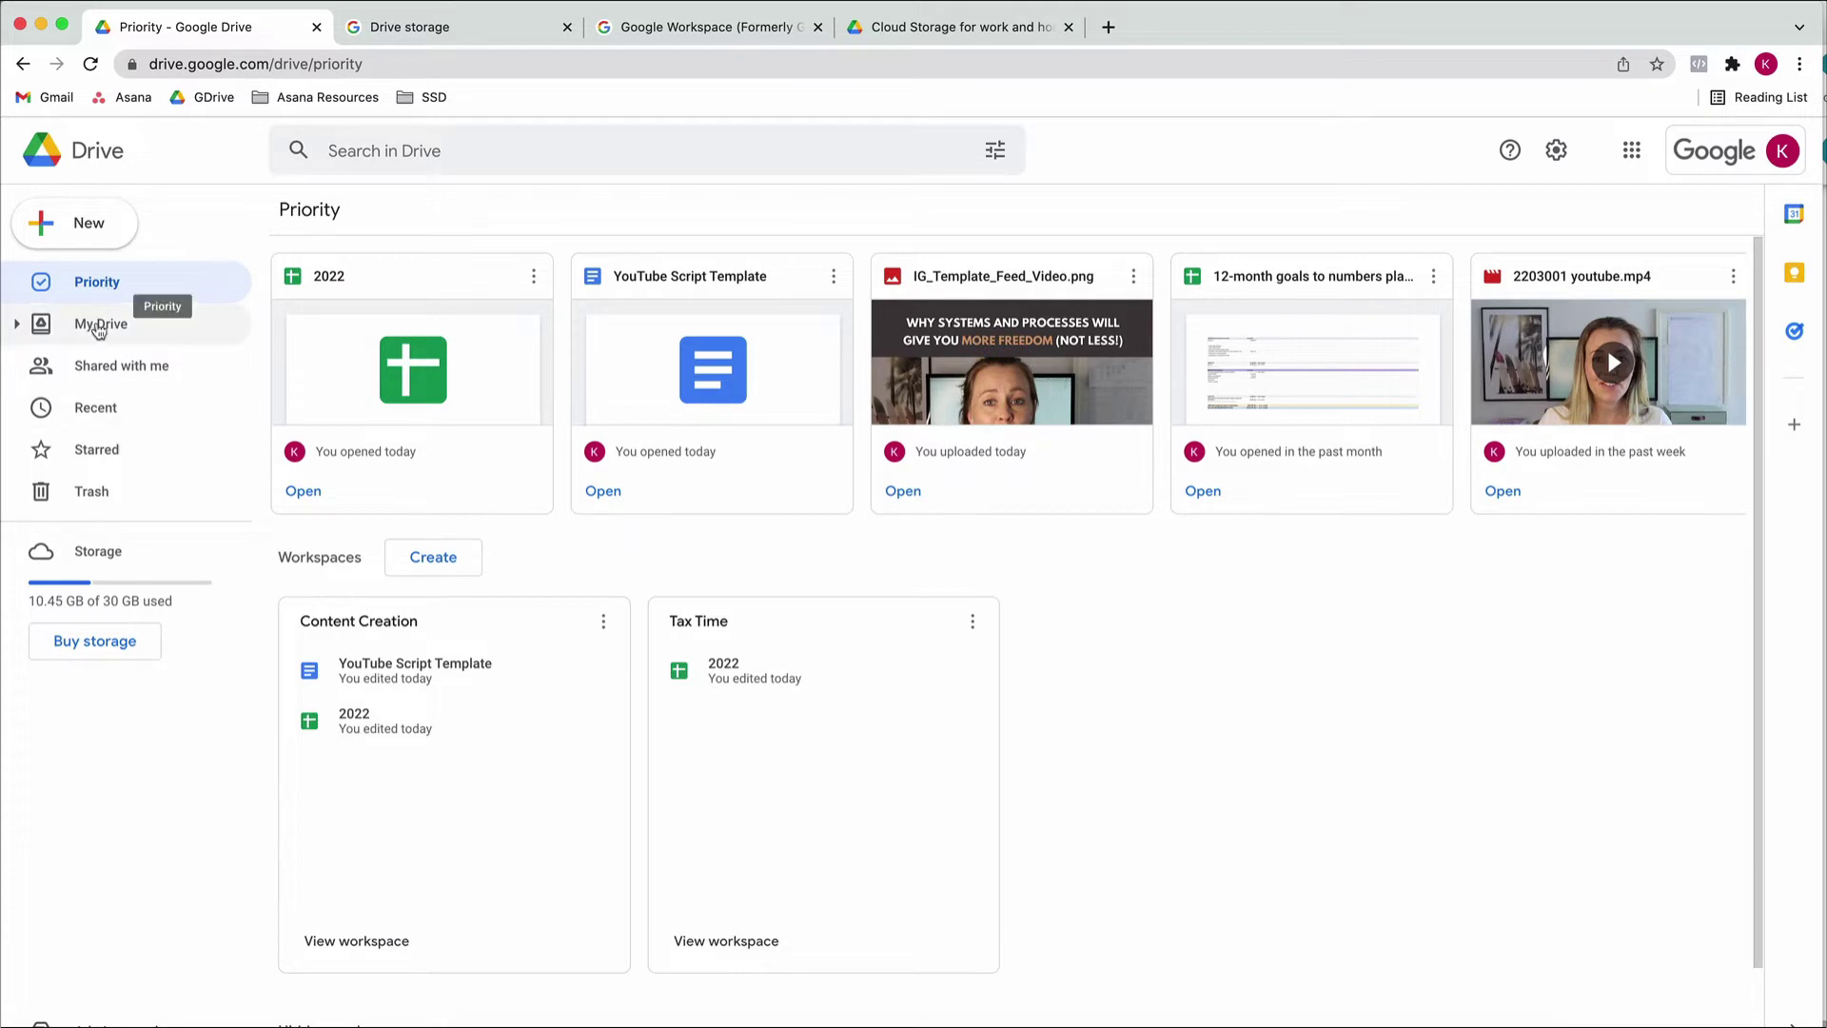
left_click(99, 326)
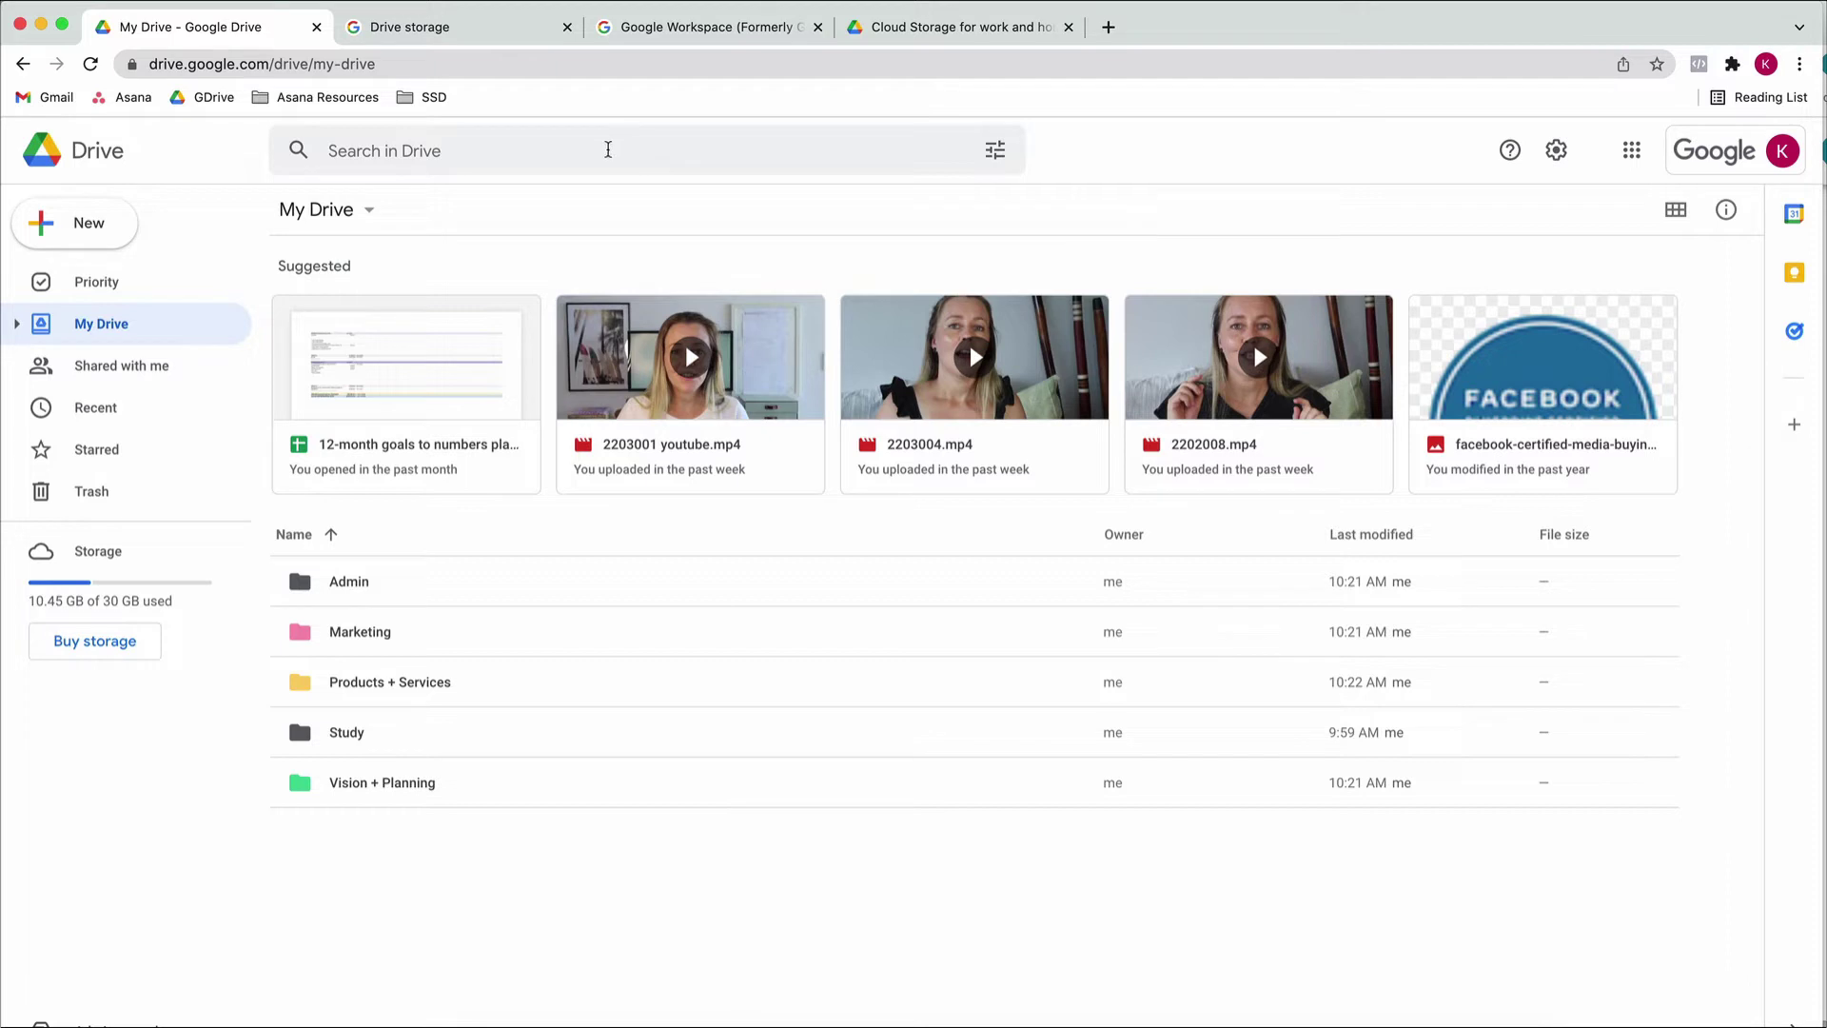
Search Drive for "more freedom", preview IG_Template_Feed_Video.png from the suggestions and close the preview
left_click(608, 150)
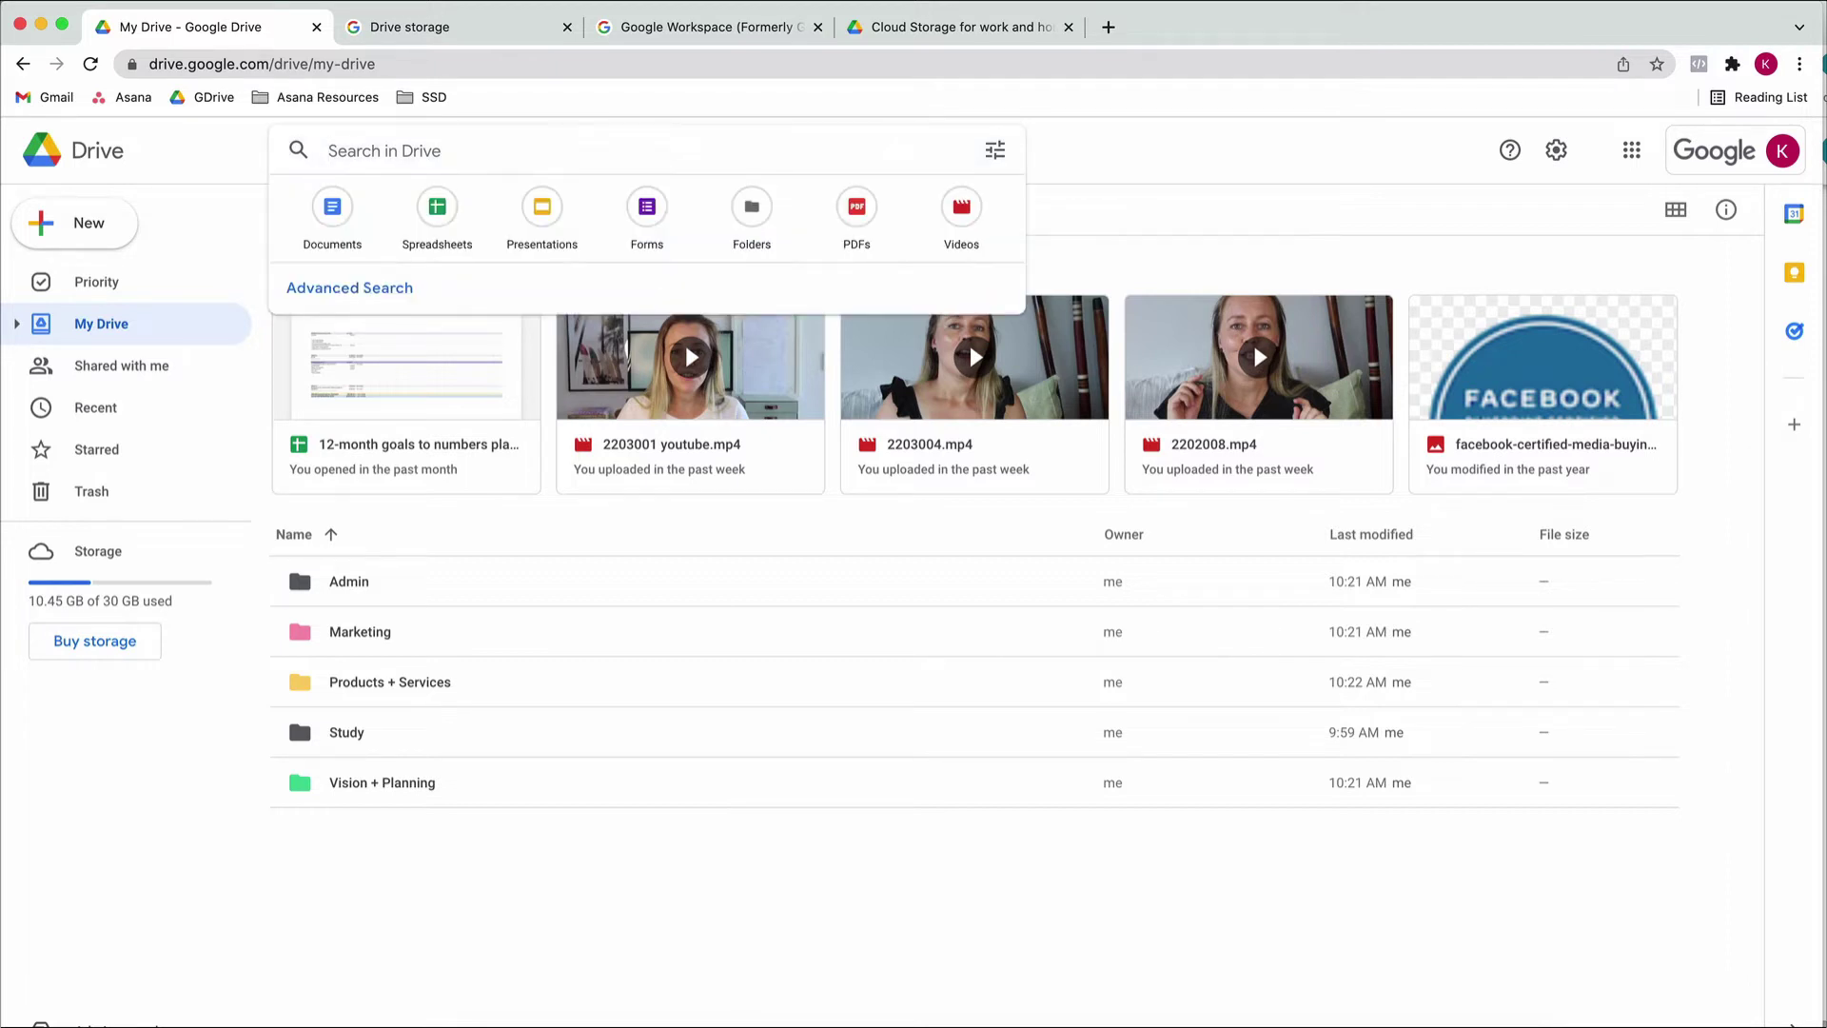
type("more freedom")
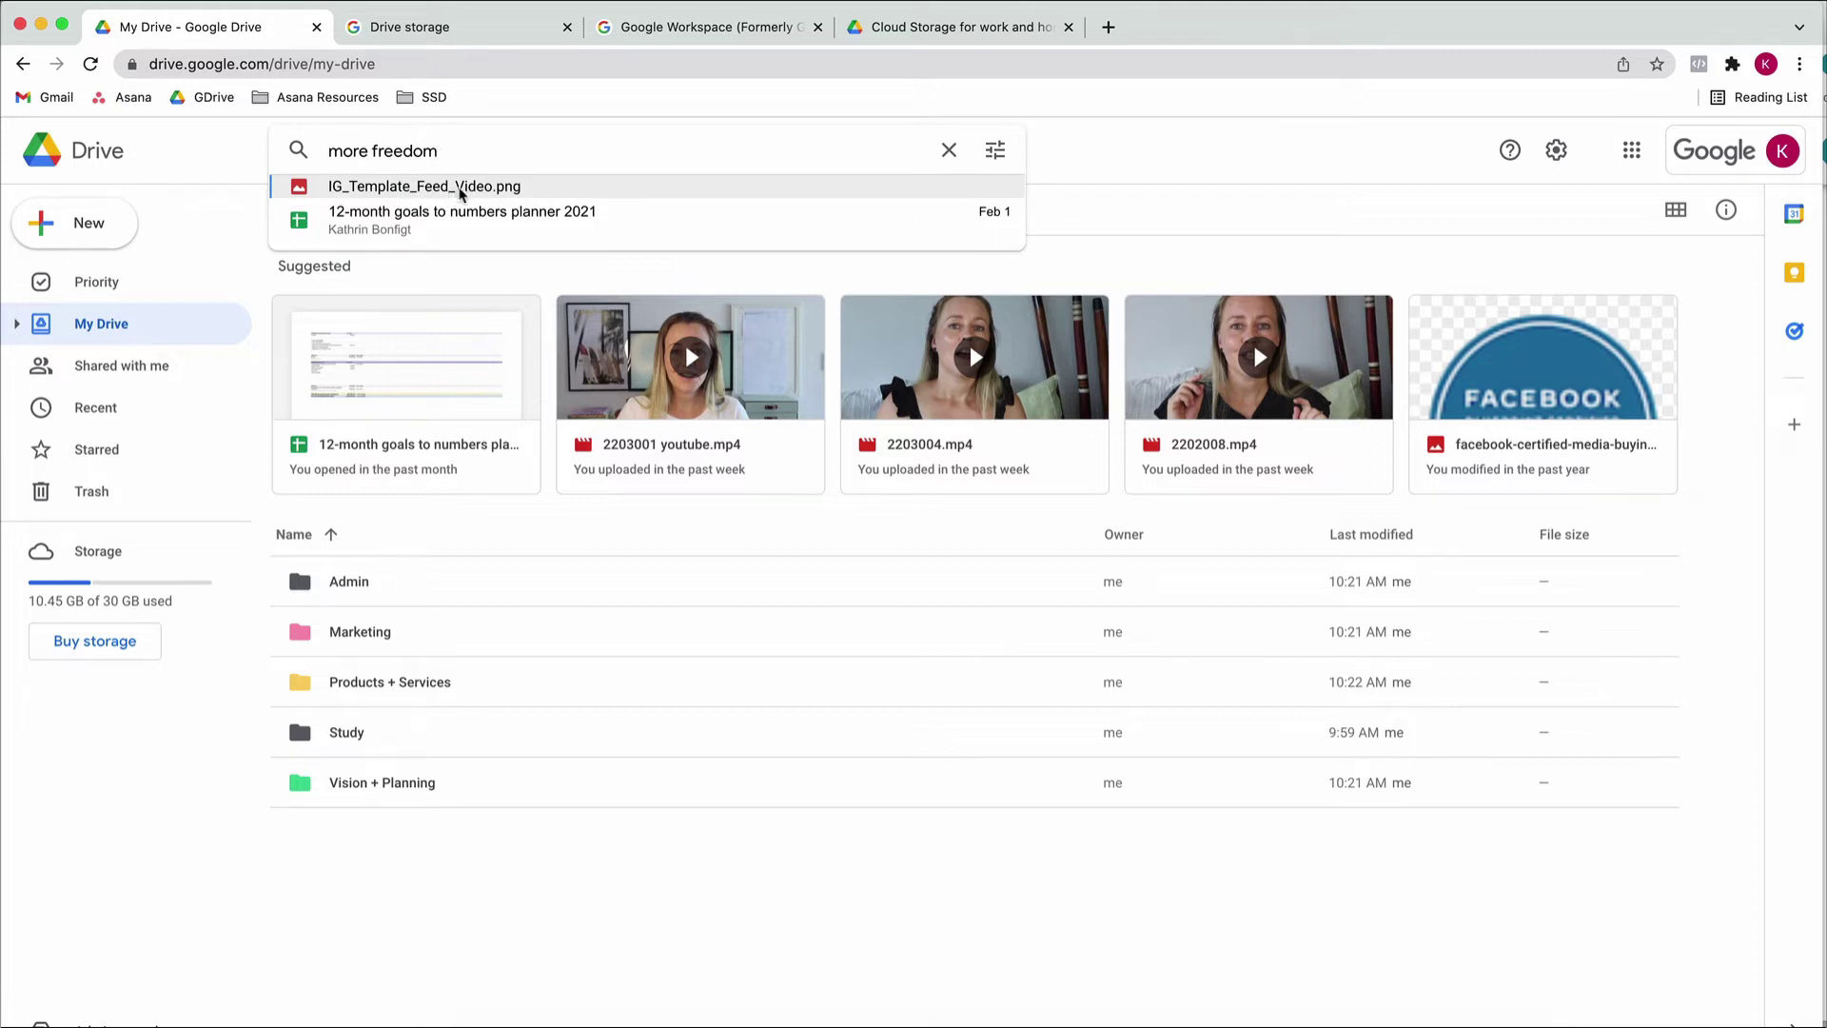
left_click(460, 194)
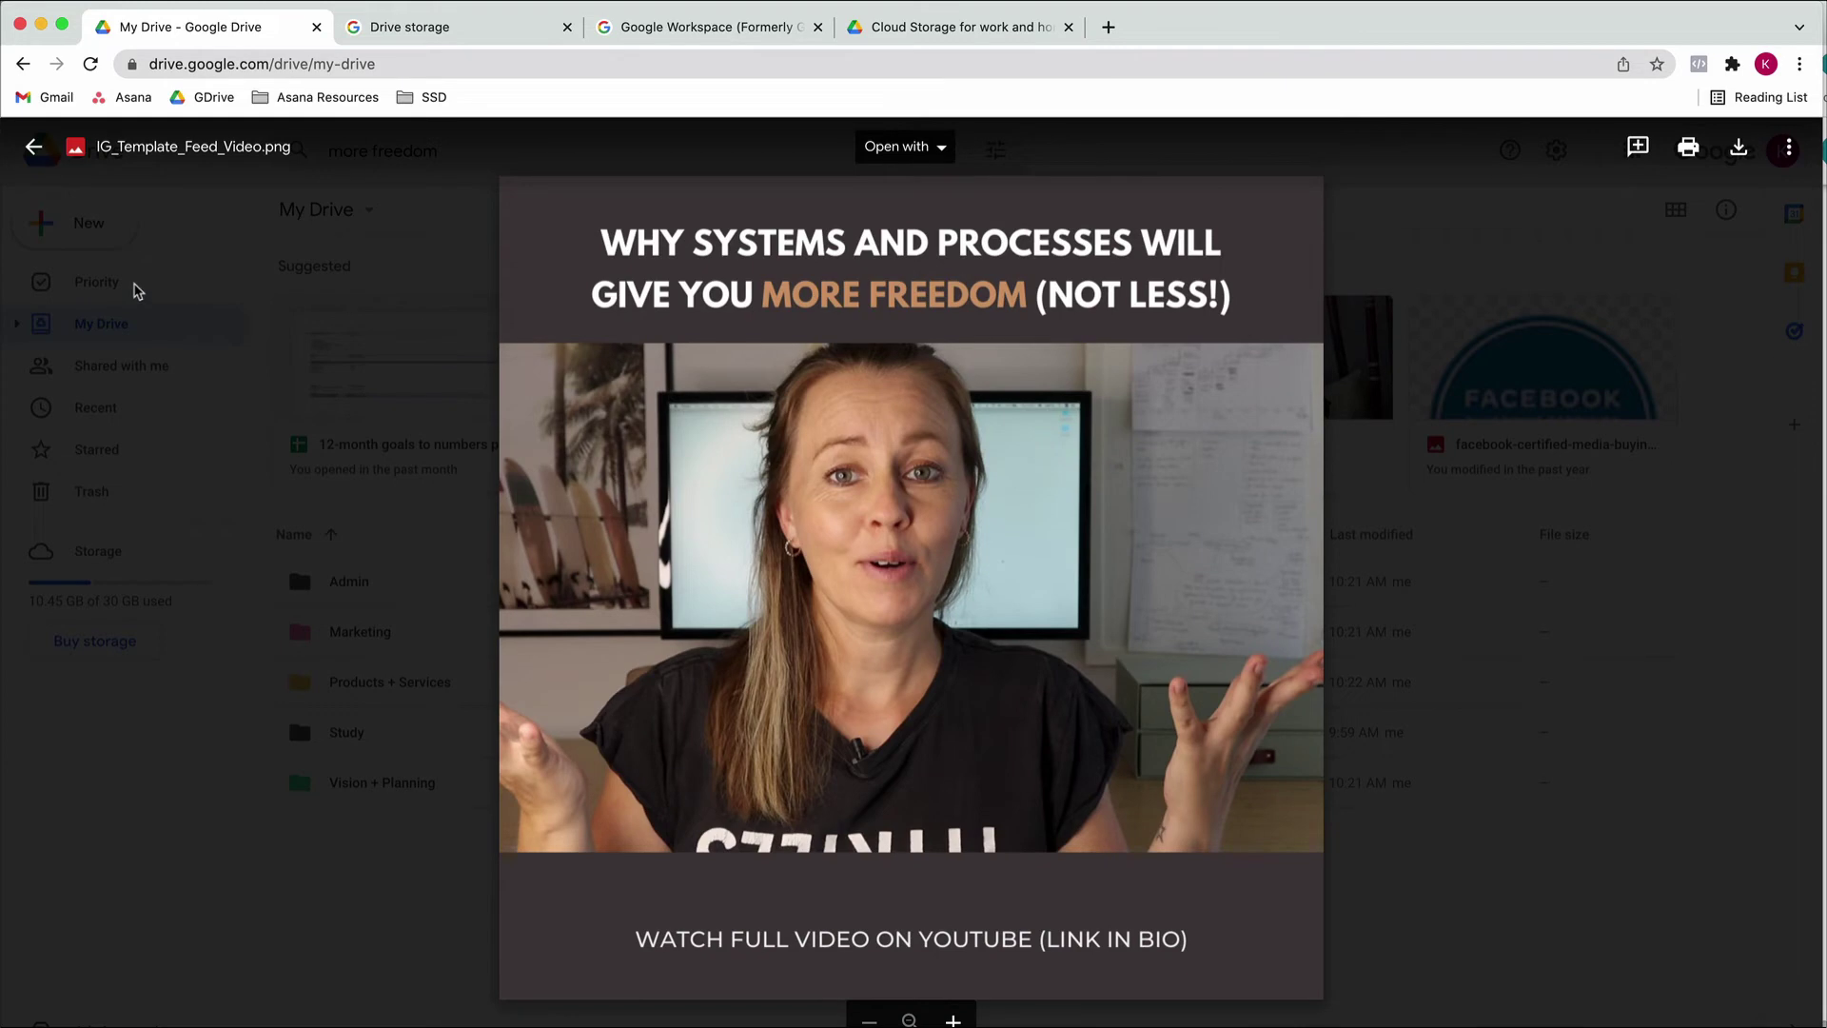
left_click(28, 143)
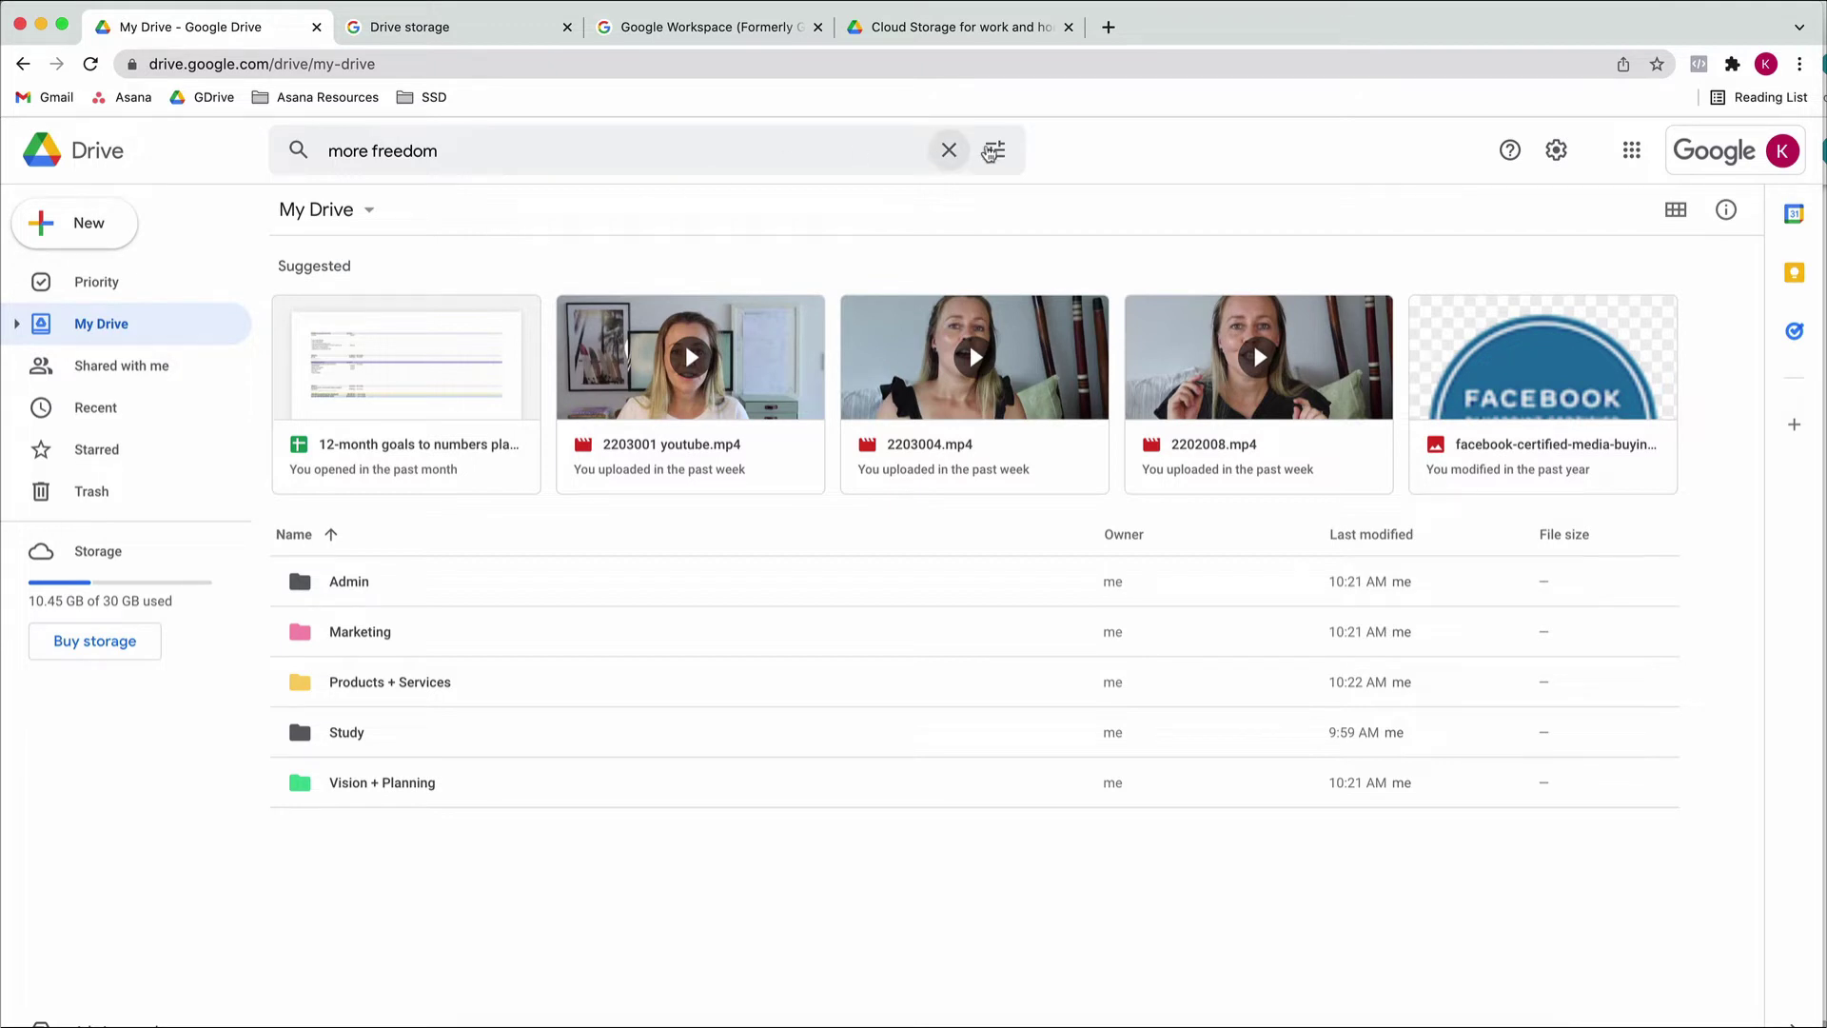
Check the advanced search options for the "more freedom" query and close them without searching
left_click(995, 152)
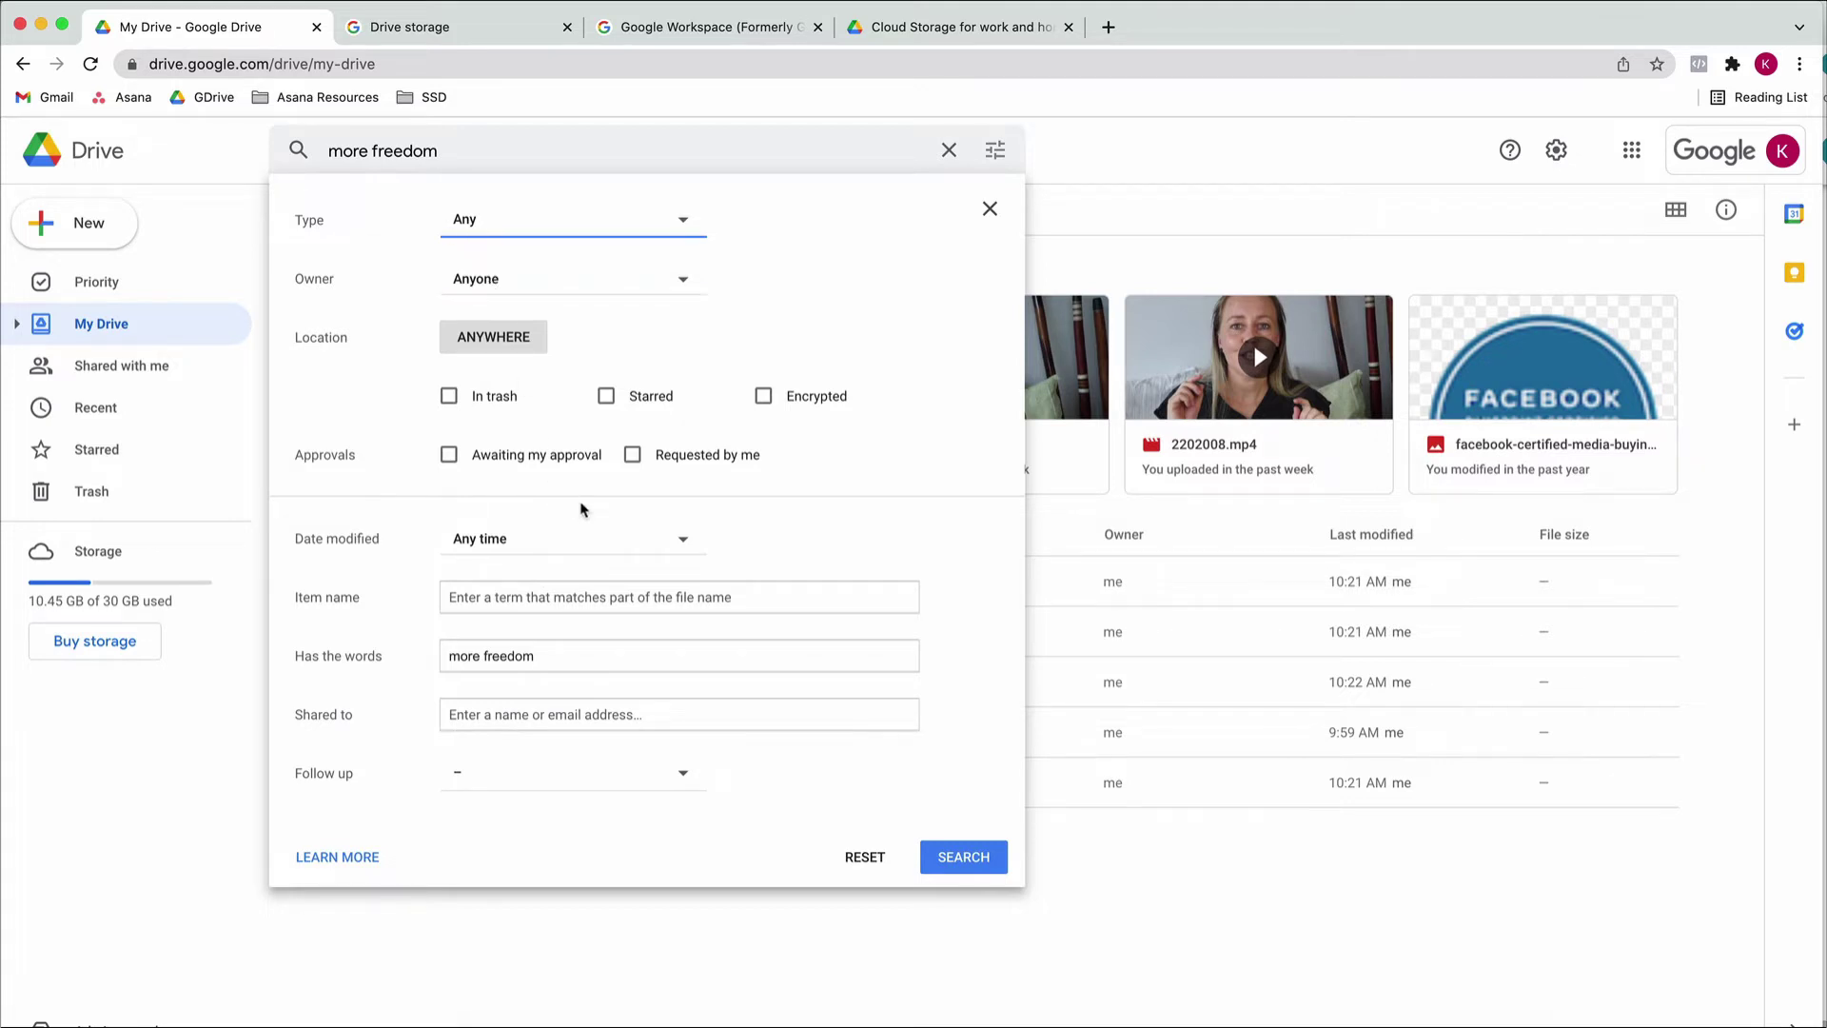
key("Escape")
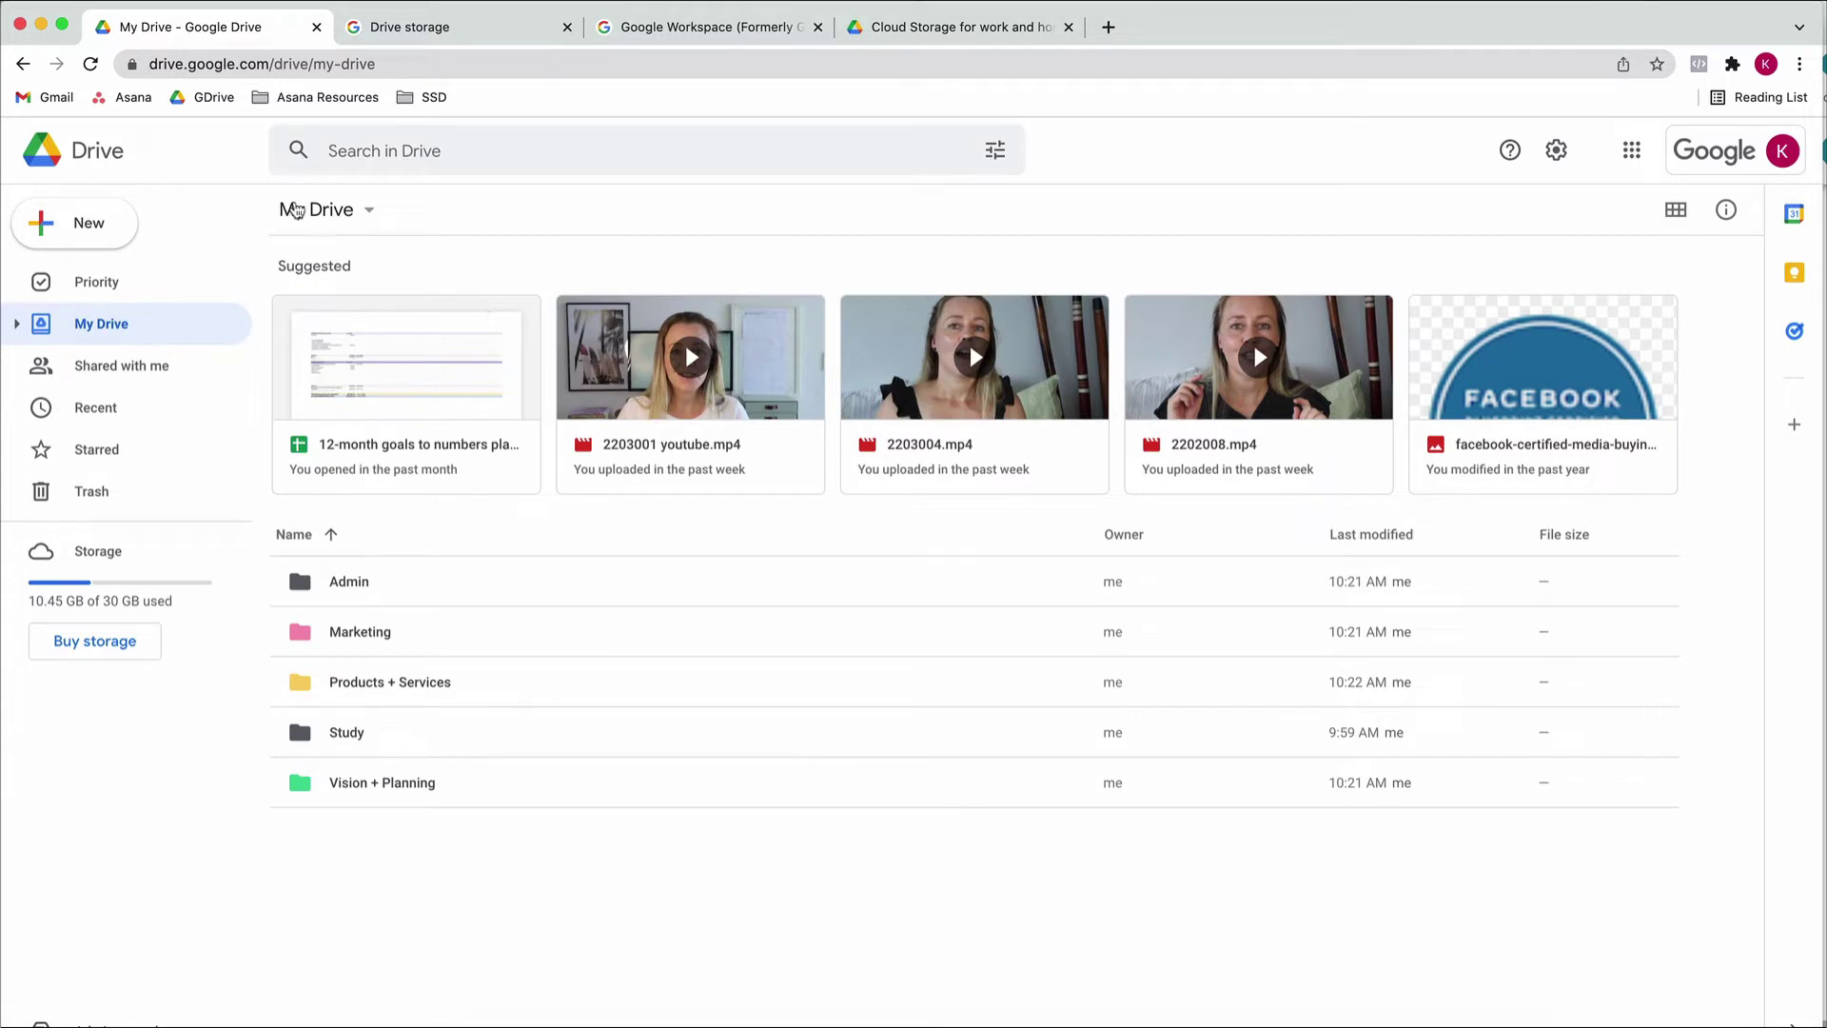
Create a new Google Docs document from the Letter template
left_click(86, 226)
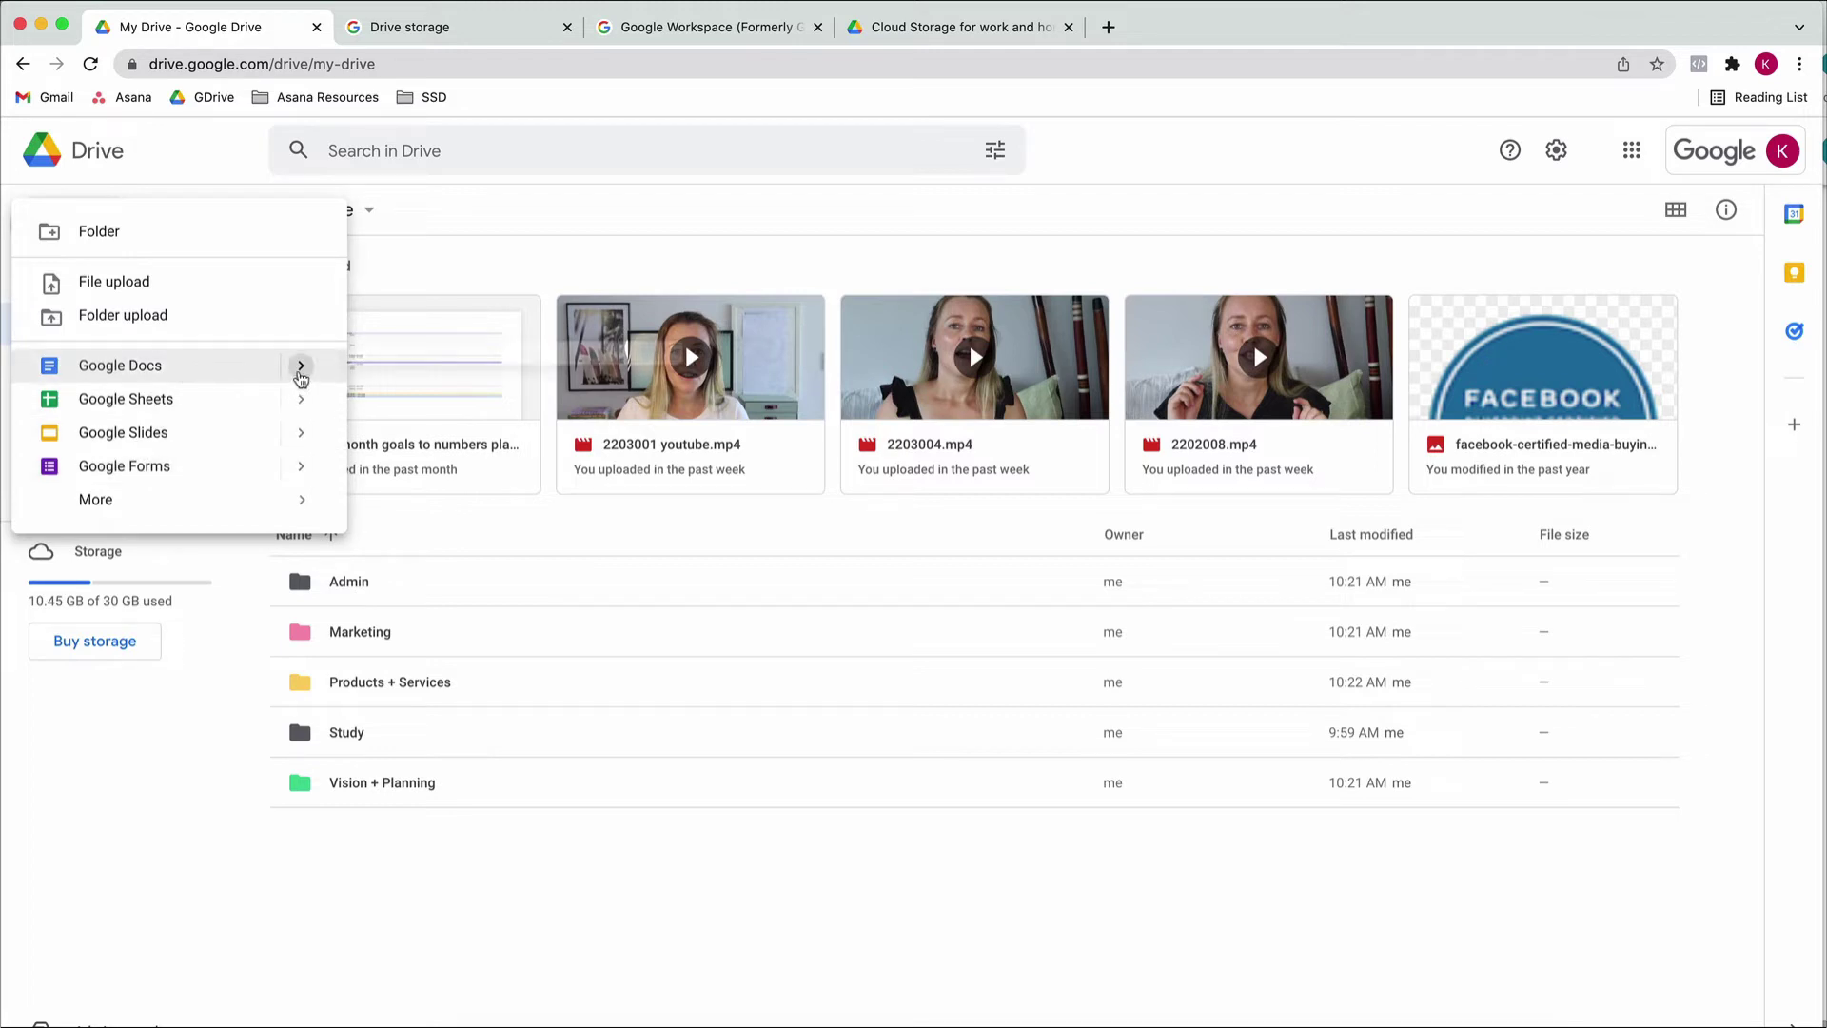
mouse_move(300, 366)
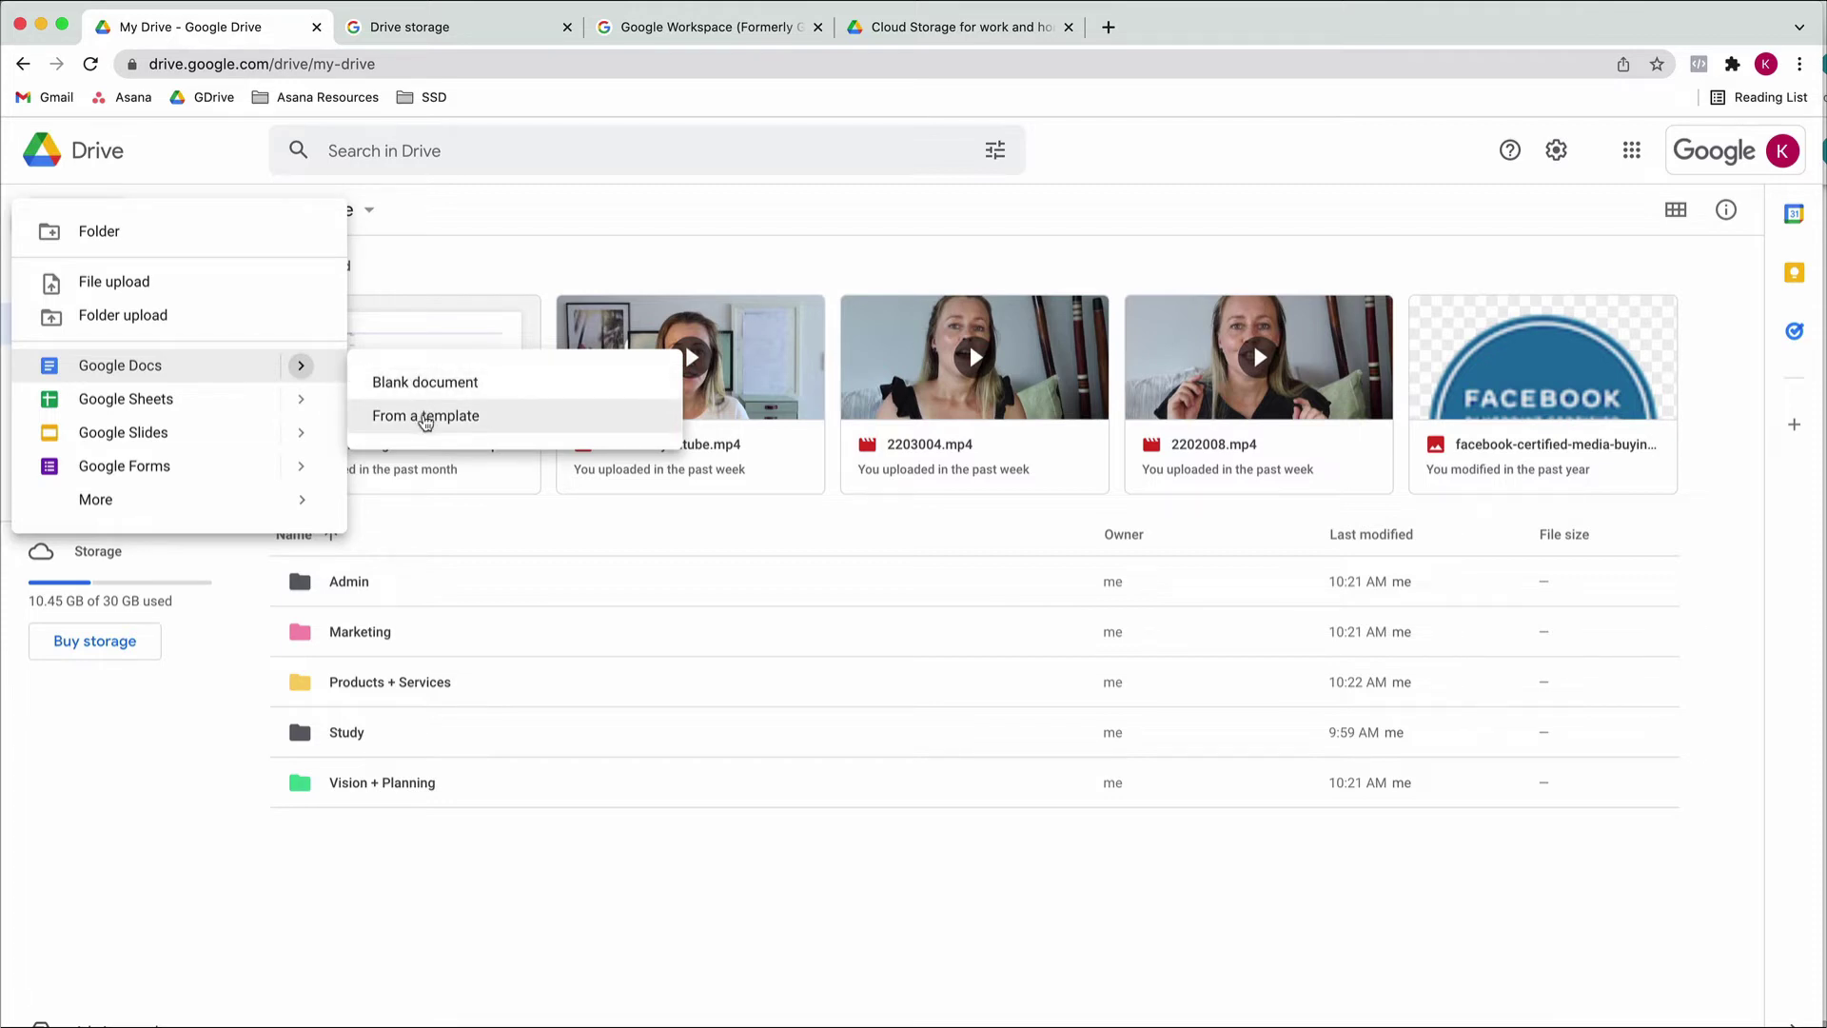
left_click(426, 416)
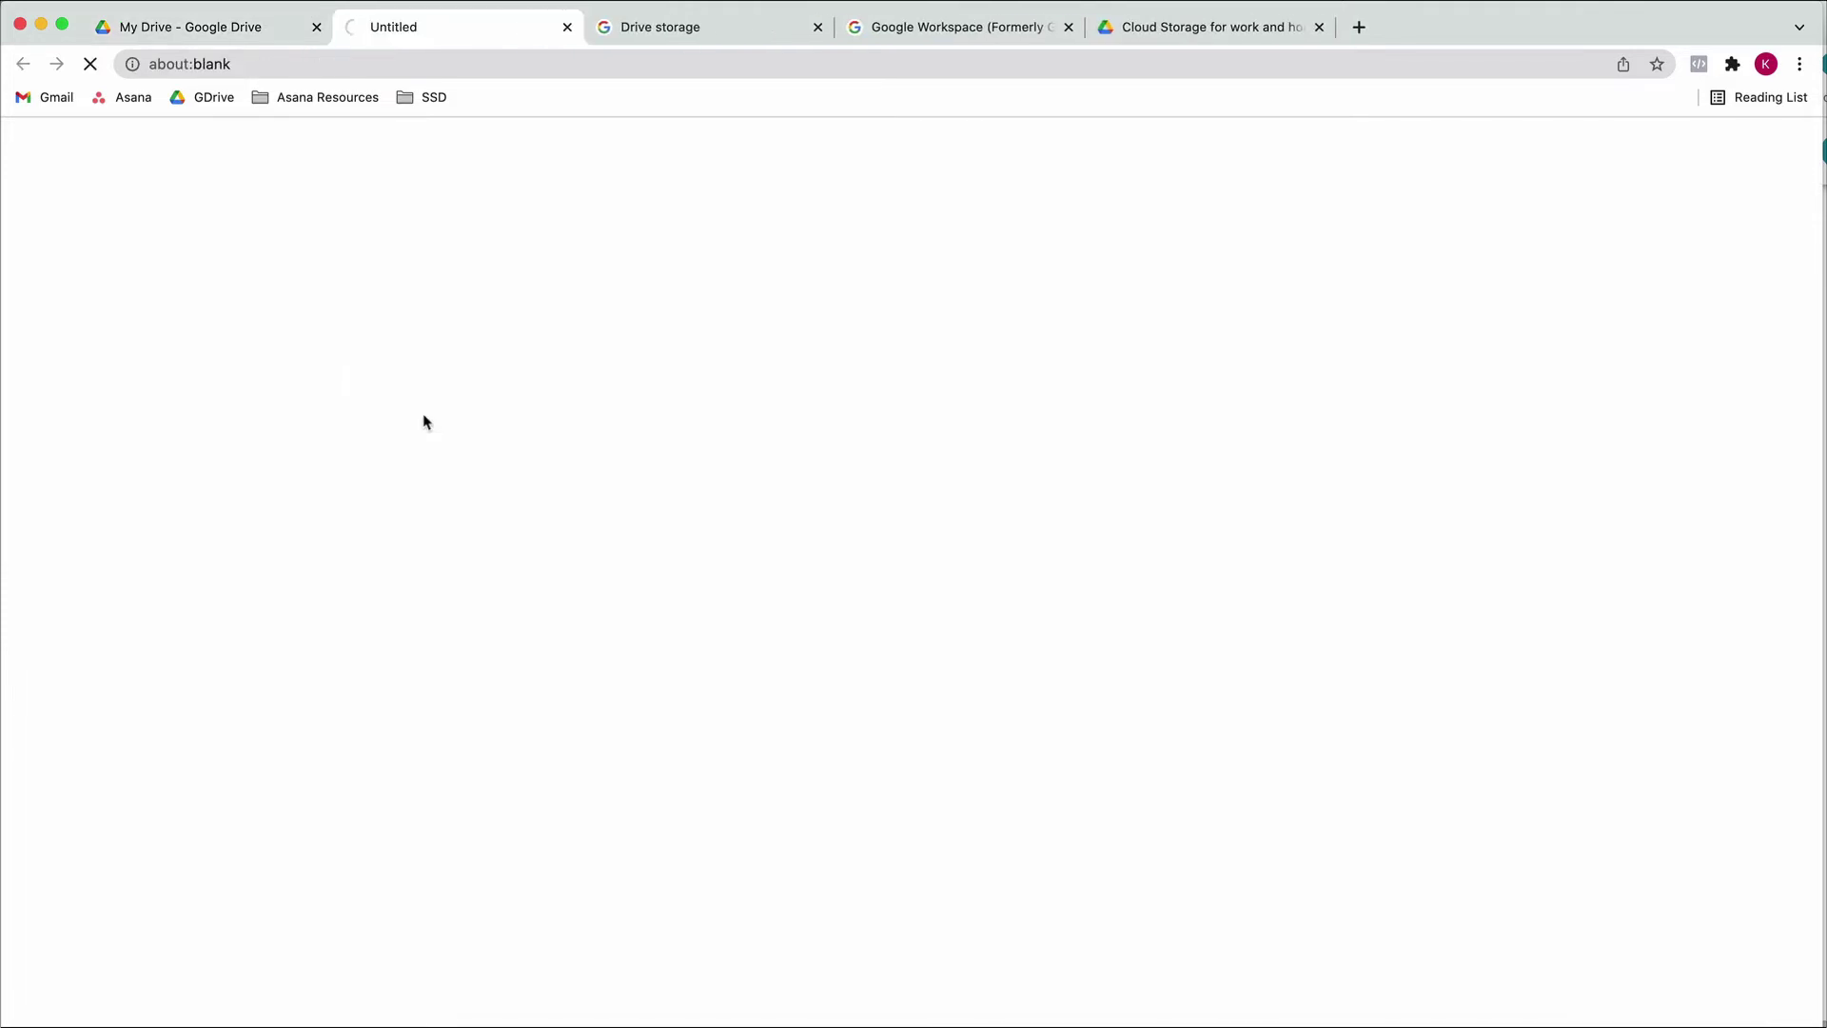
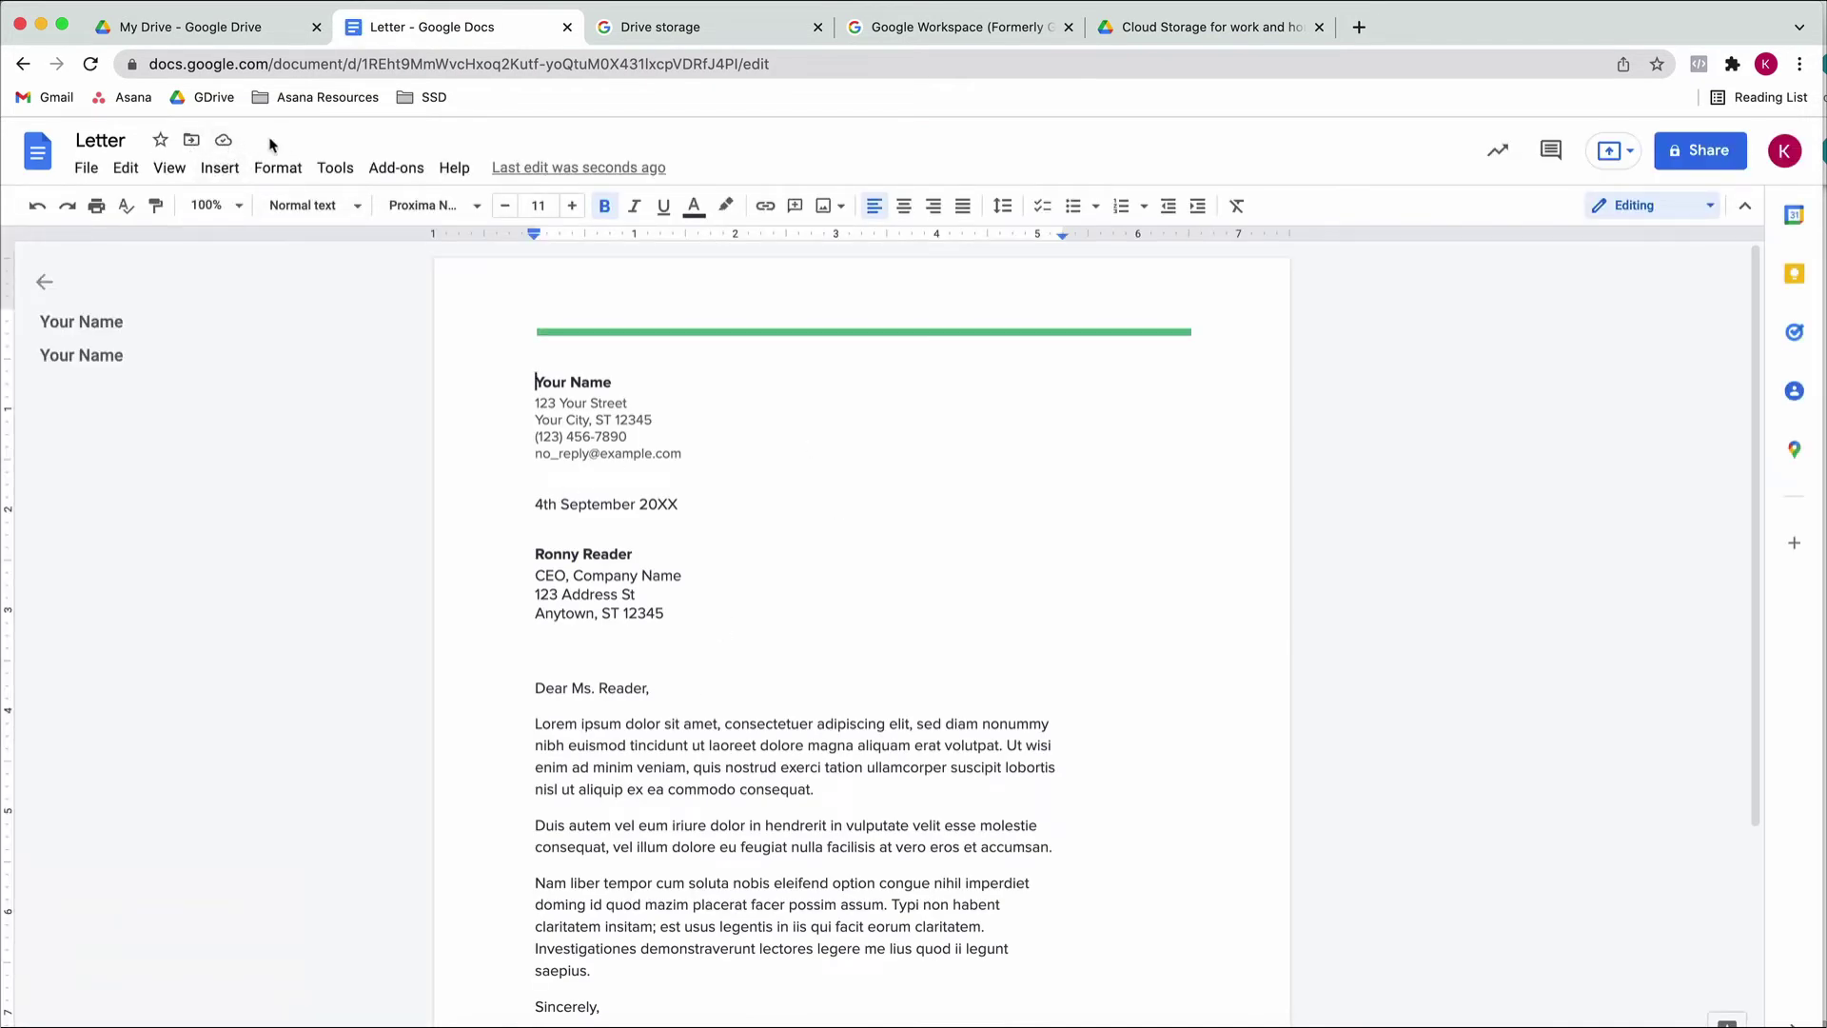
Move the Letter document into the Admin folder of My Drive
left_click(193, 145)
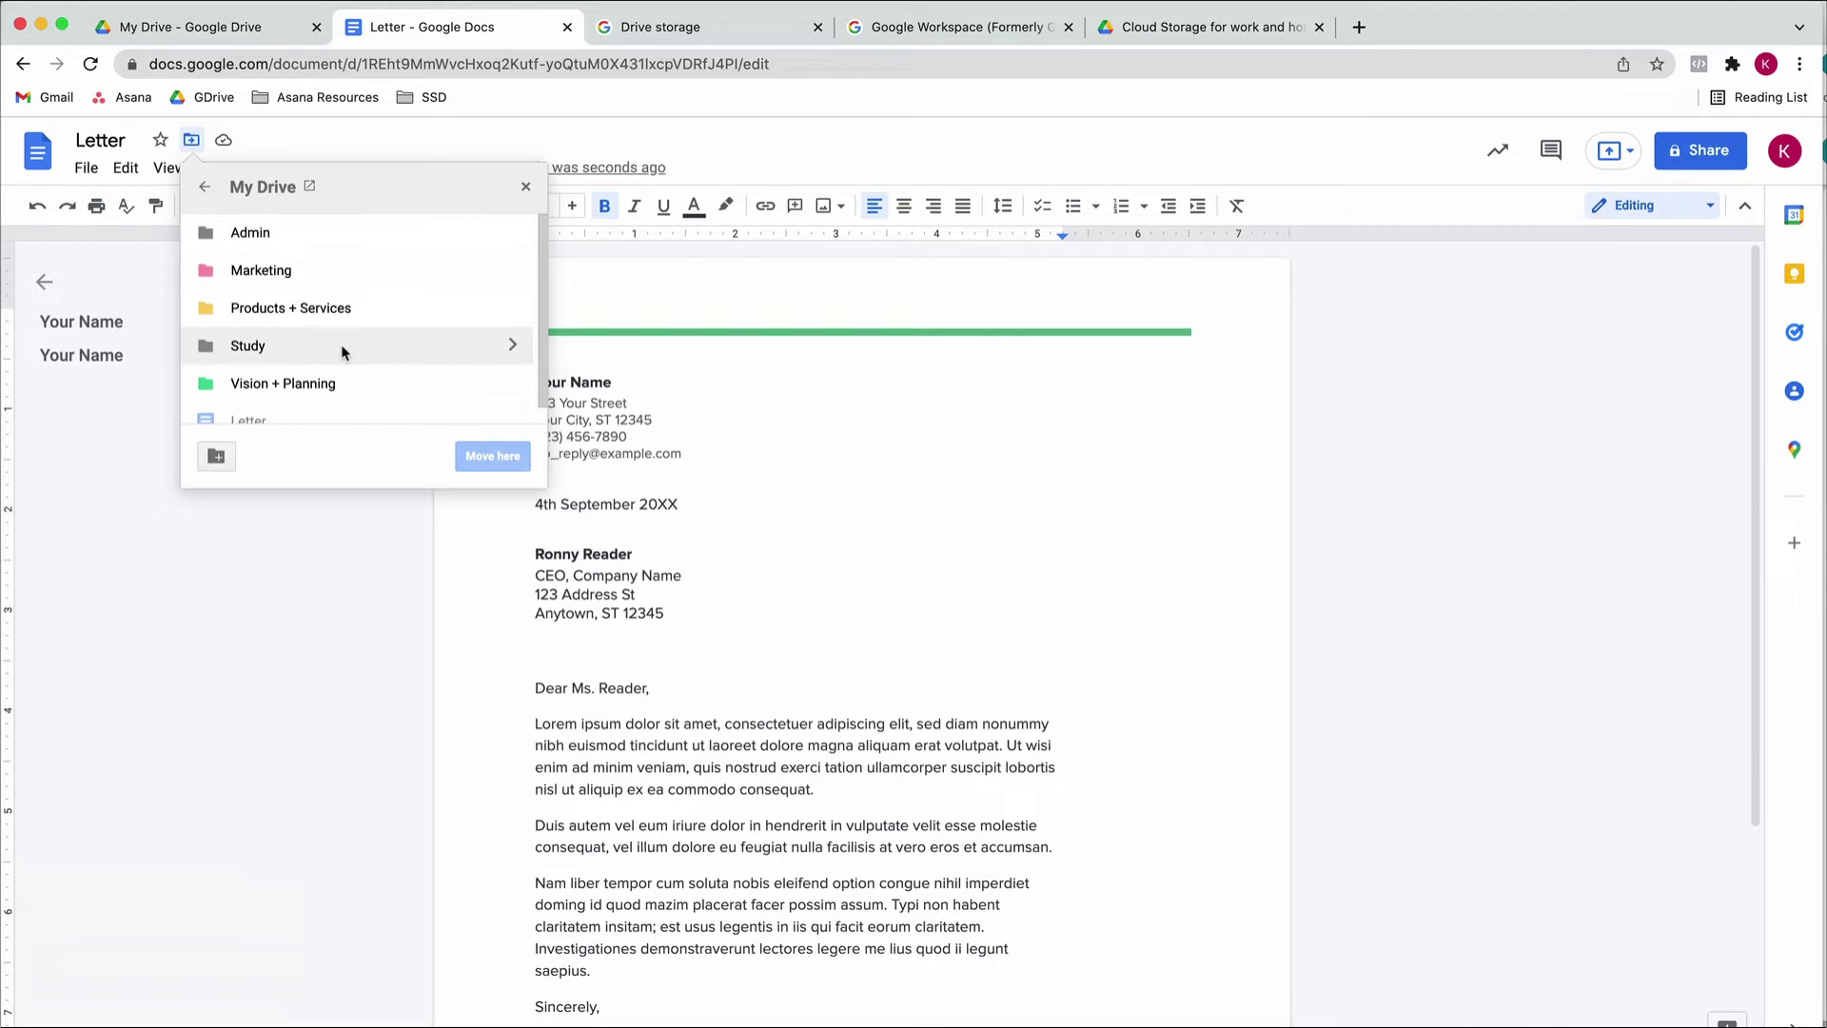
left_click(316, 244)
left_click(486, 460)
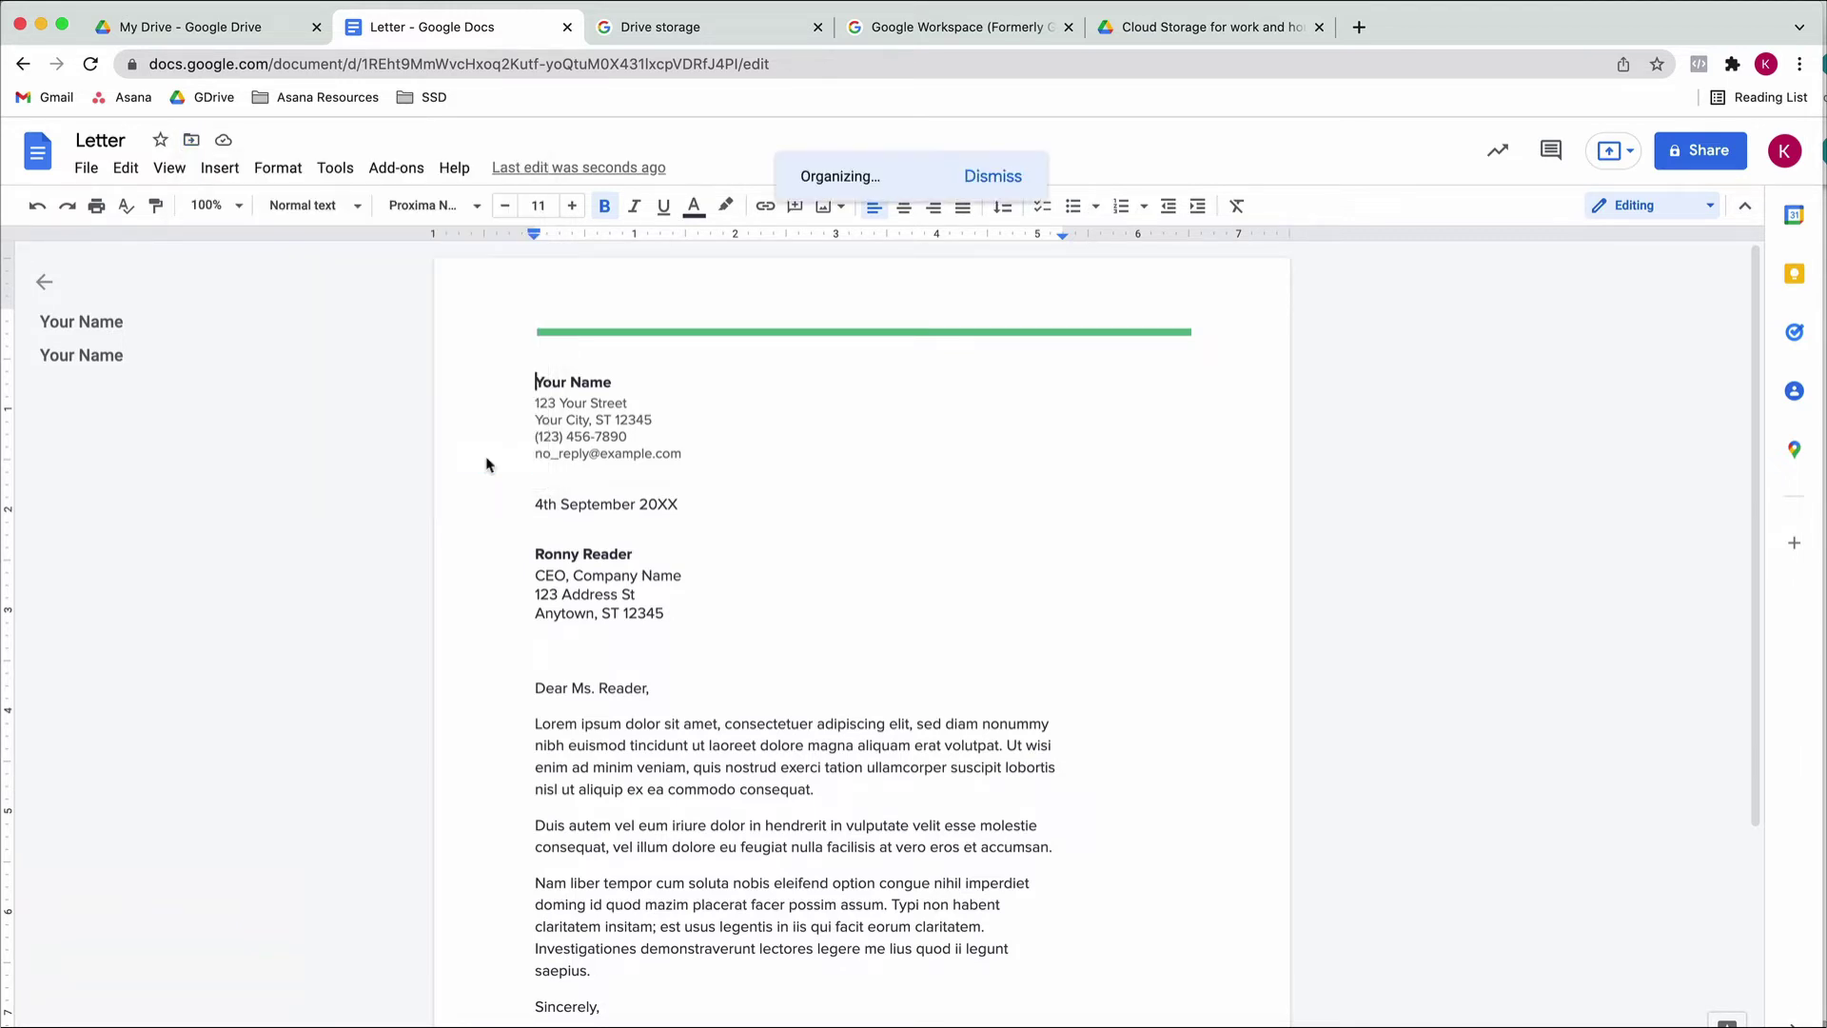
Return to Drive, open the Admin folder and upload Sales quote.pdf from the computer's Downloads folder into it
key("ctrl+shift+Tab")
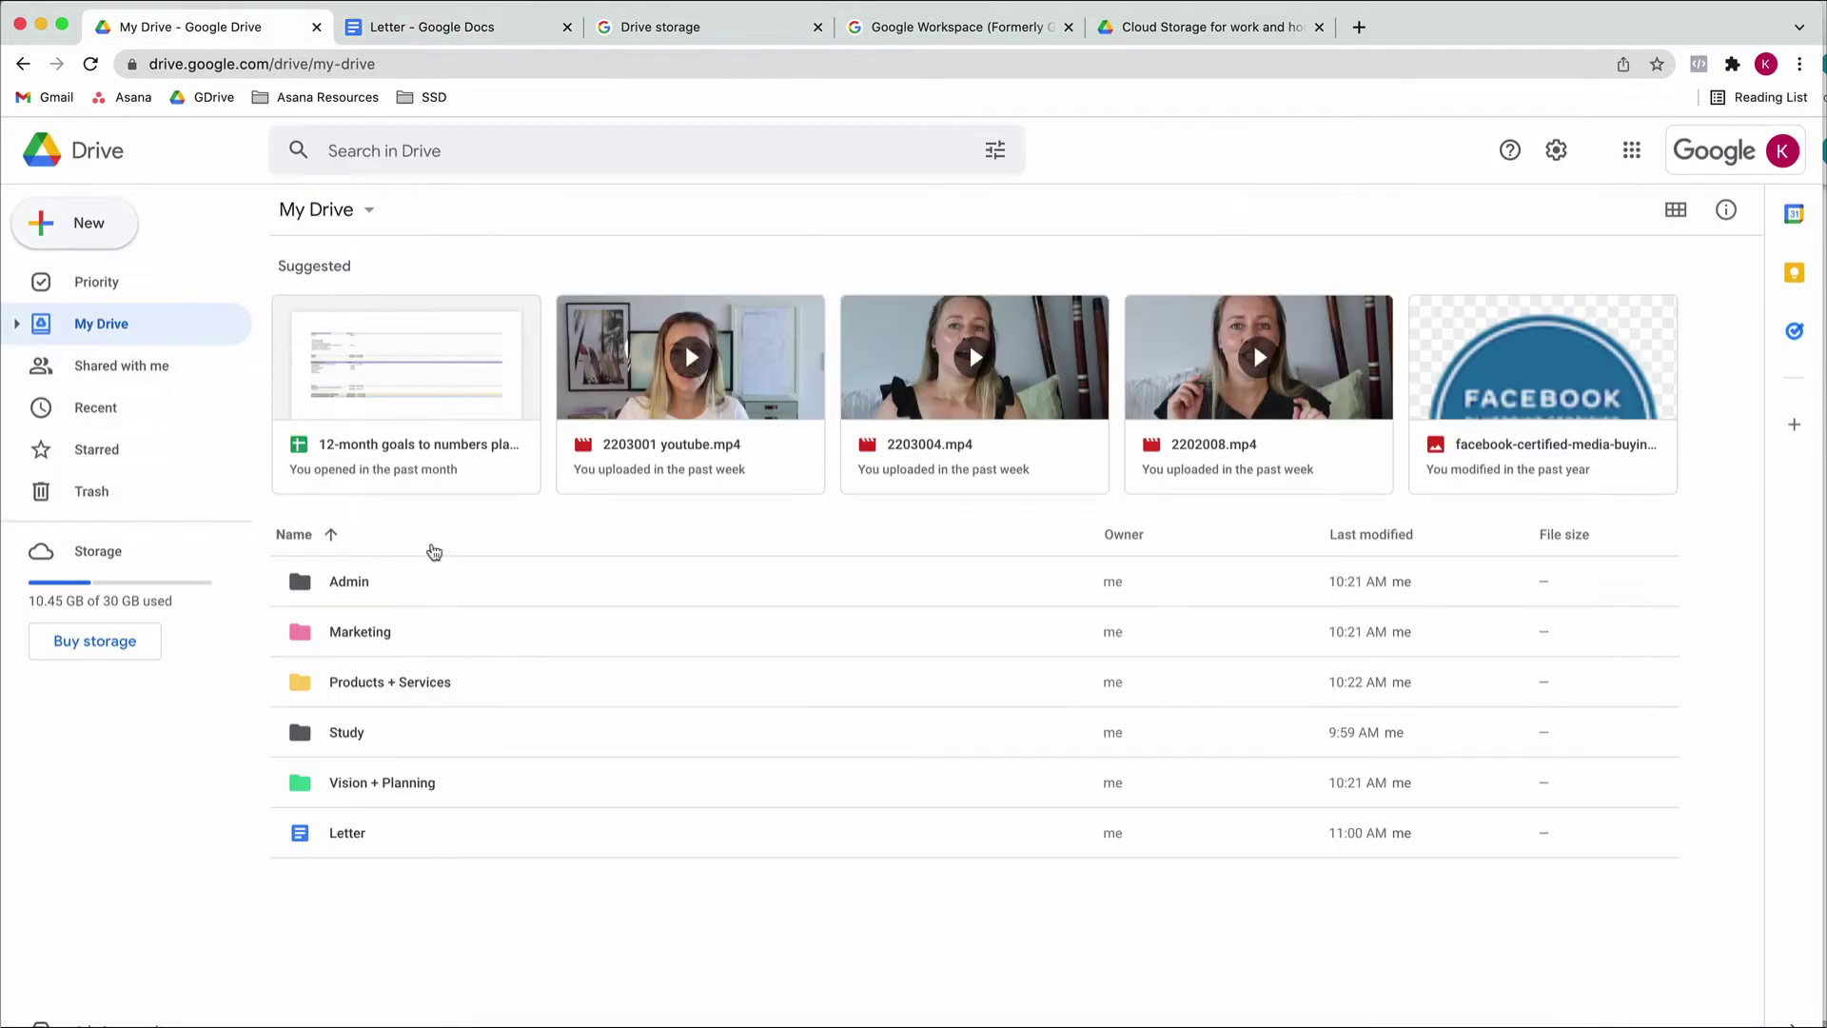
double_click(433, 576)
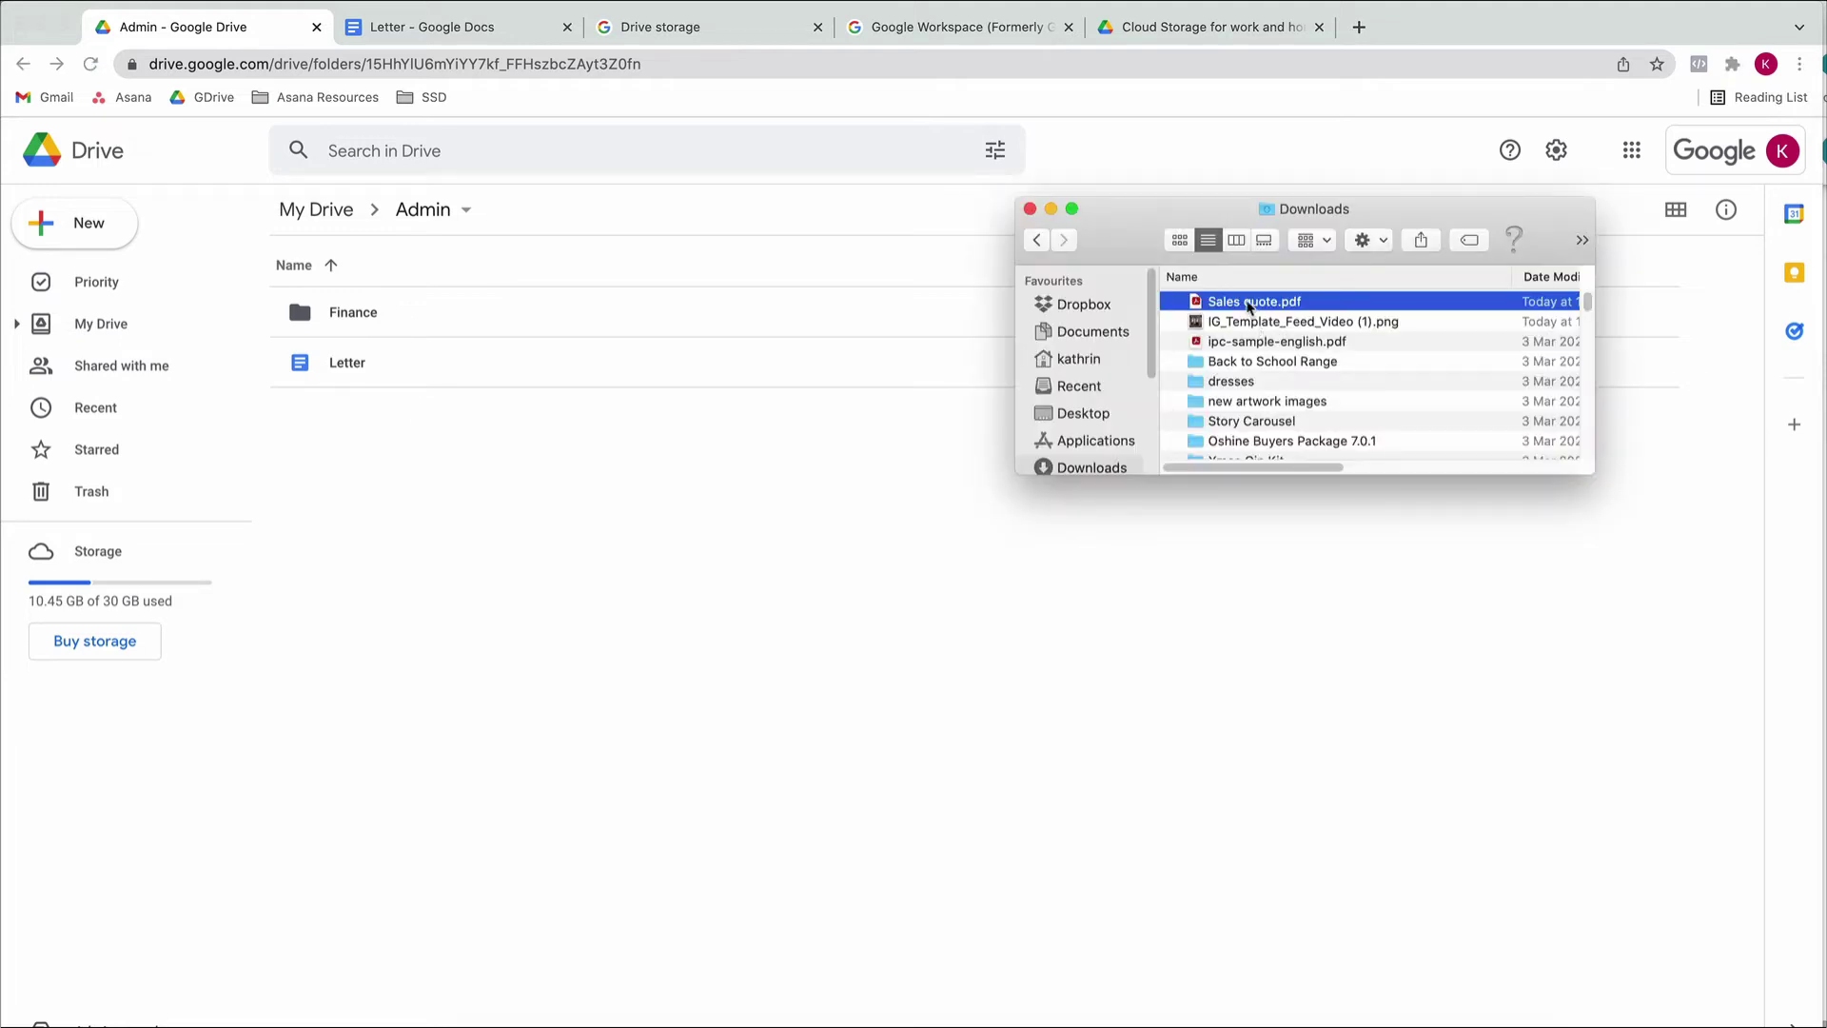
left_click_drag(1249, 308, 898, 469)
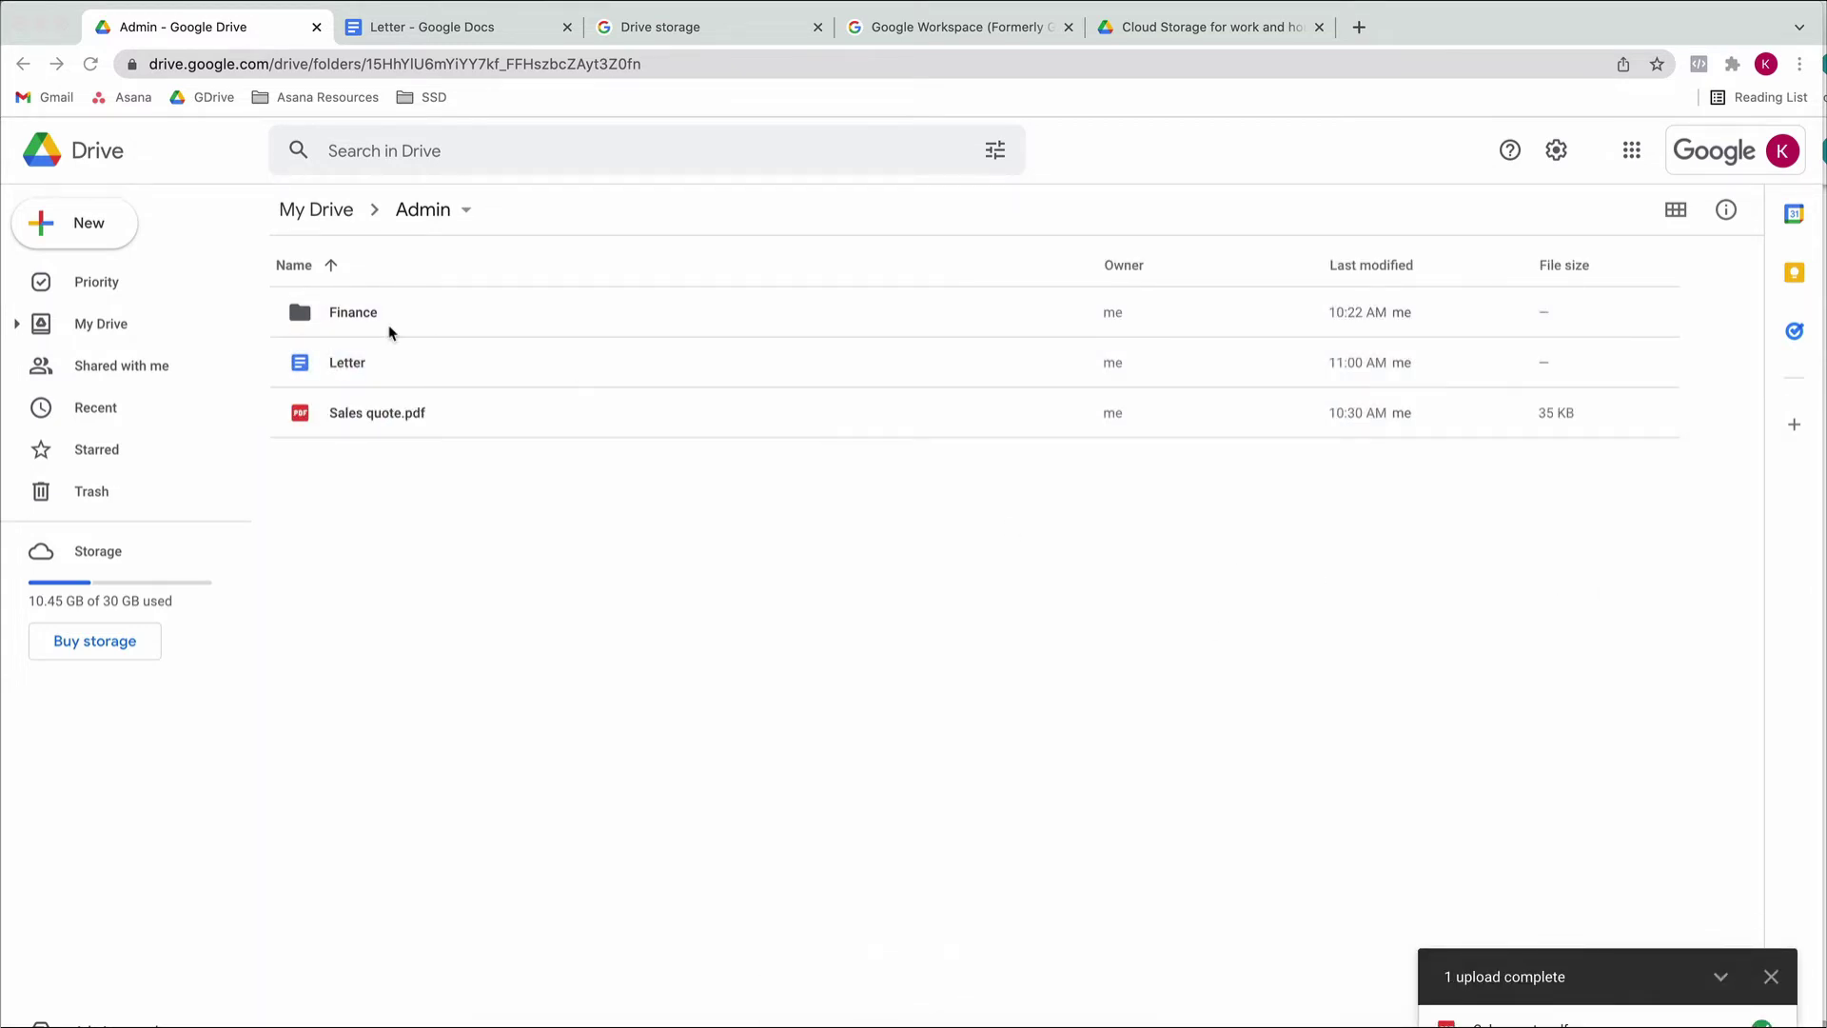
Examine the options for new folders, uploads and Google files in the Admin folder, including the blank and template choices for Docs
left_click(88, 228)
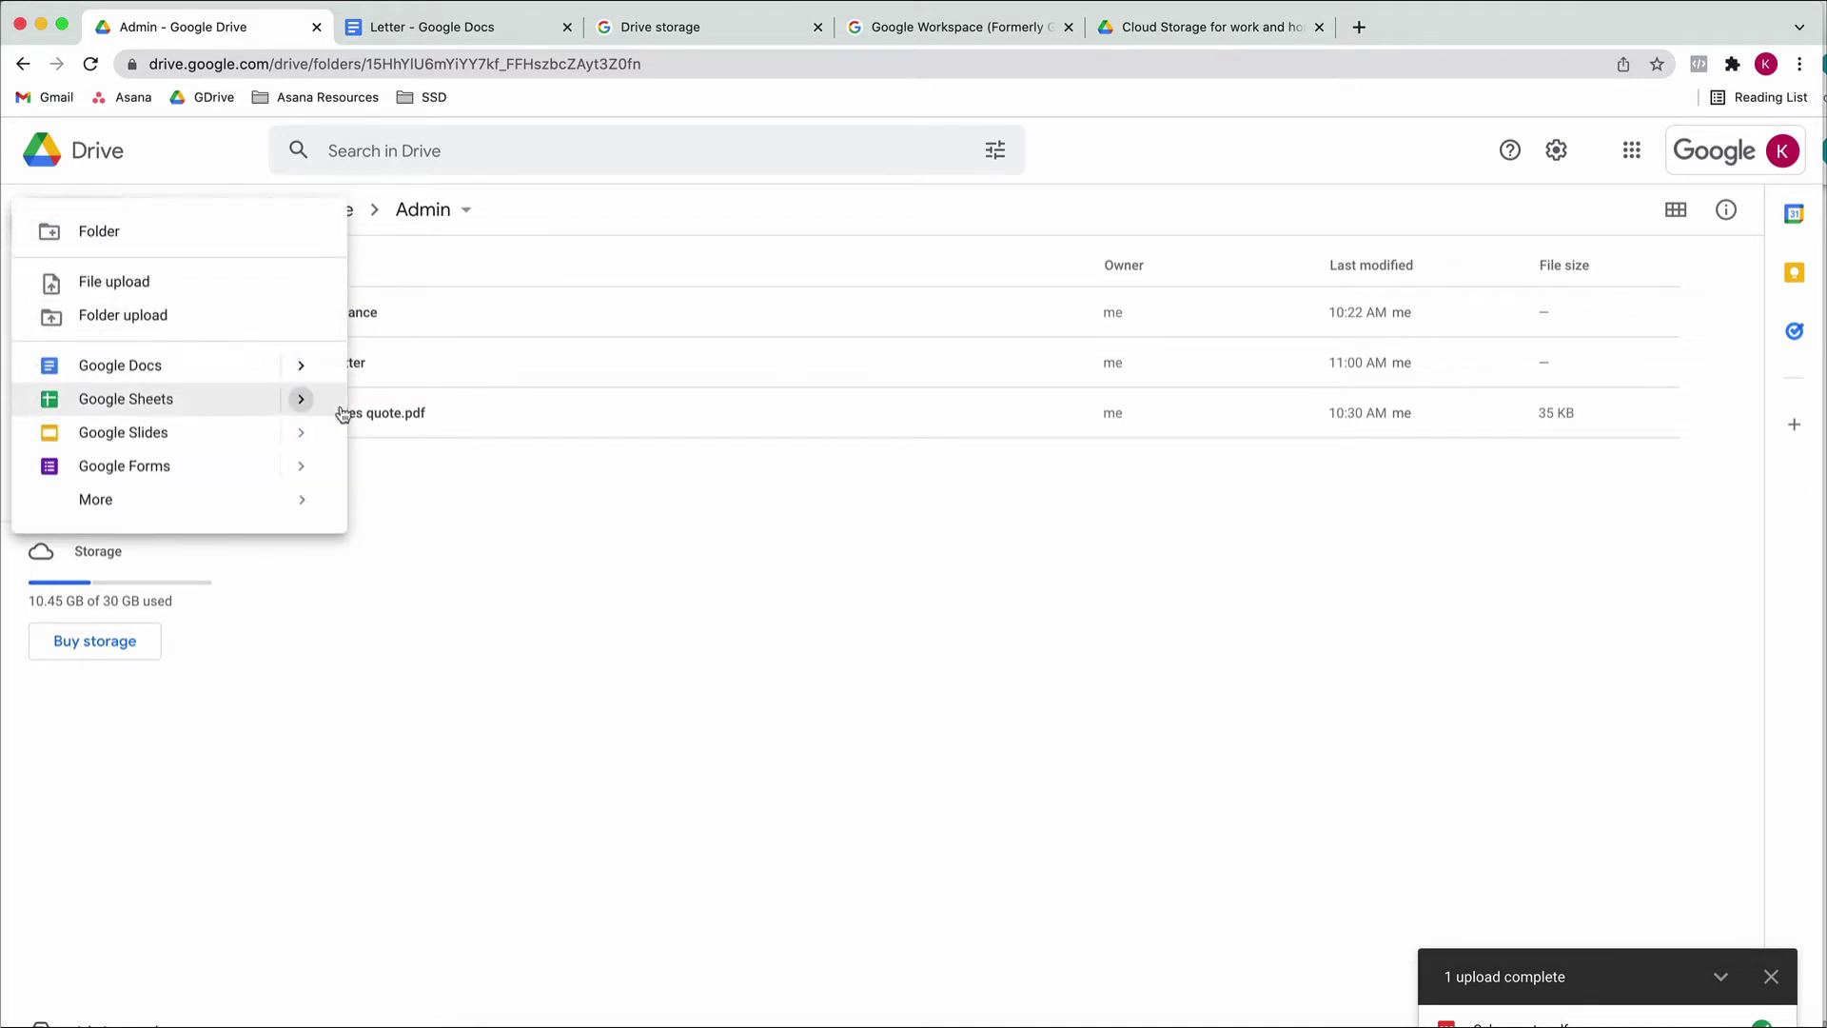
left_click(587, 606)
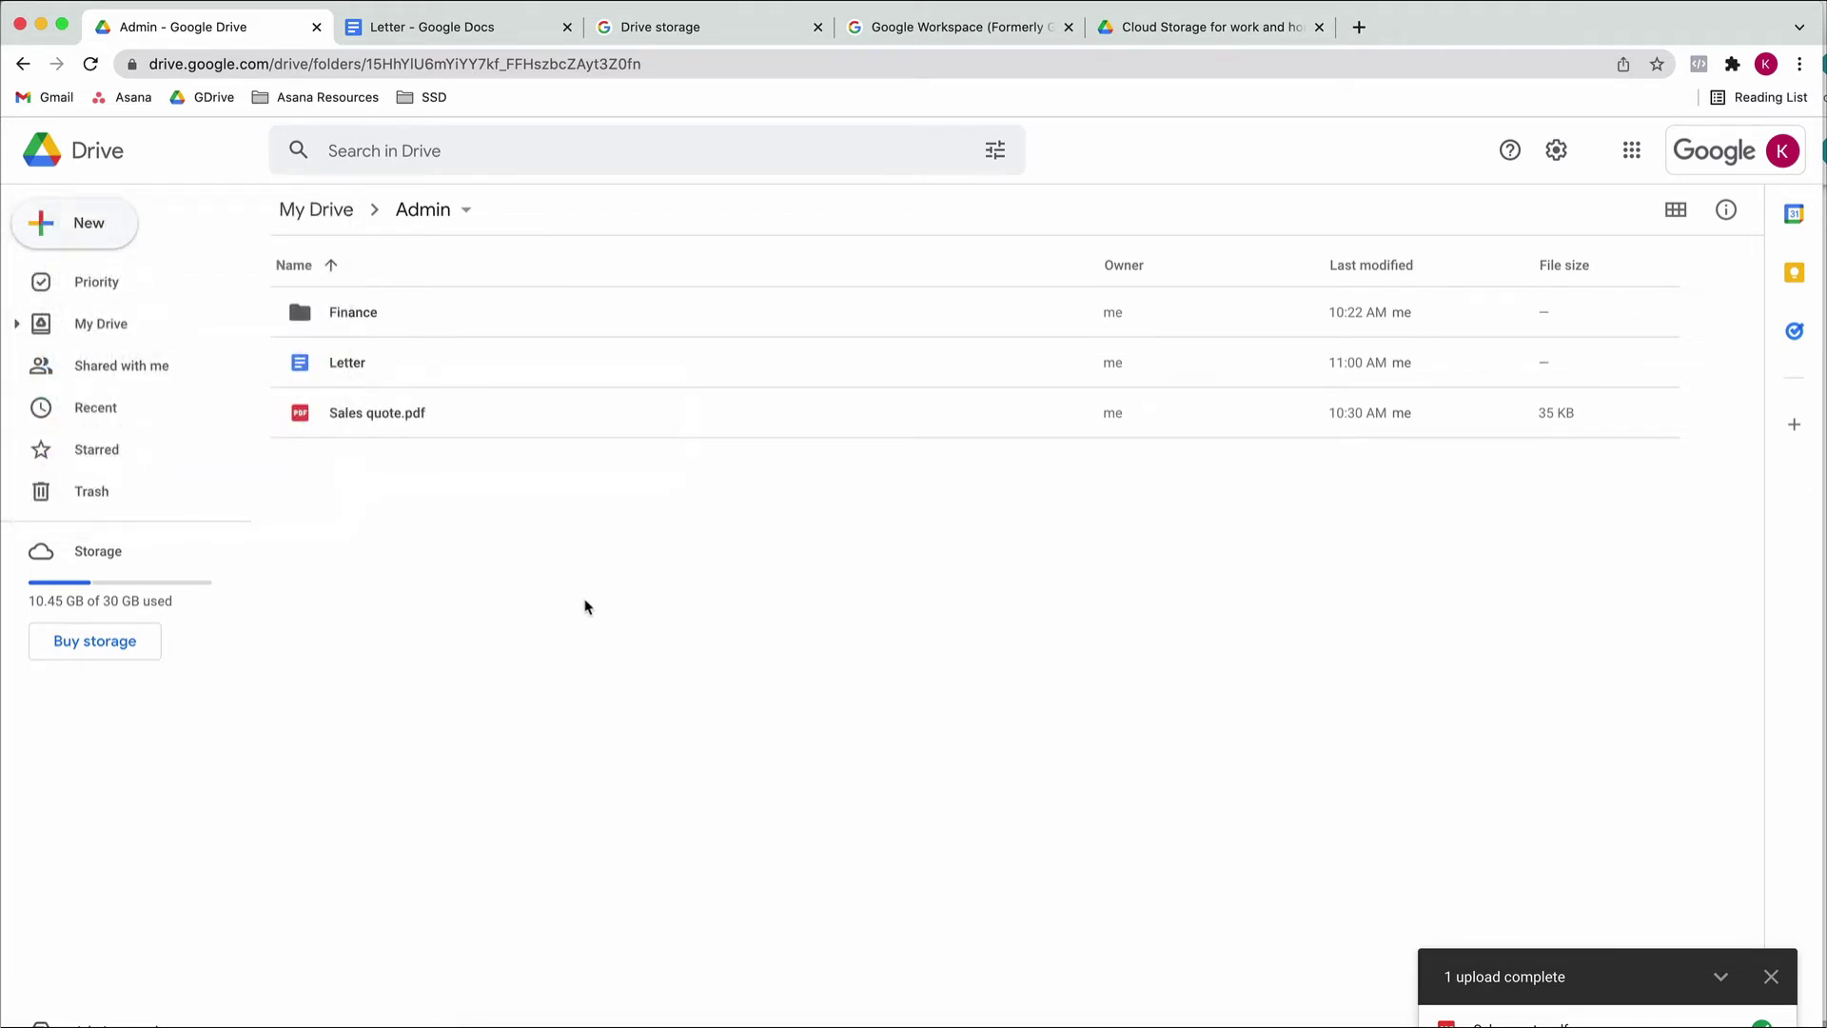
left_click(89, 221)
left_click(624, 535)
mouse_move(1561, 419)
left_click(358, 373)
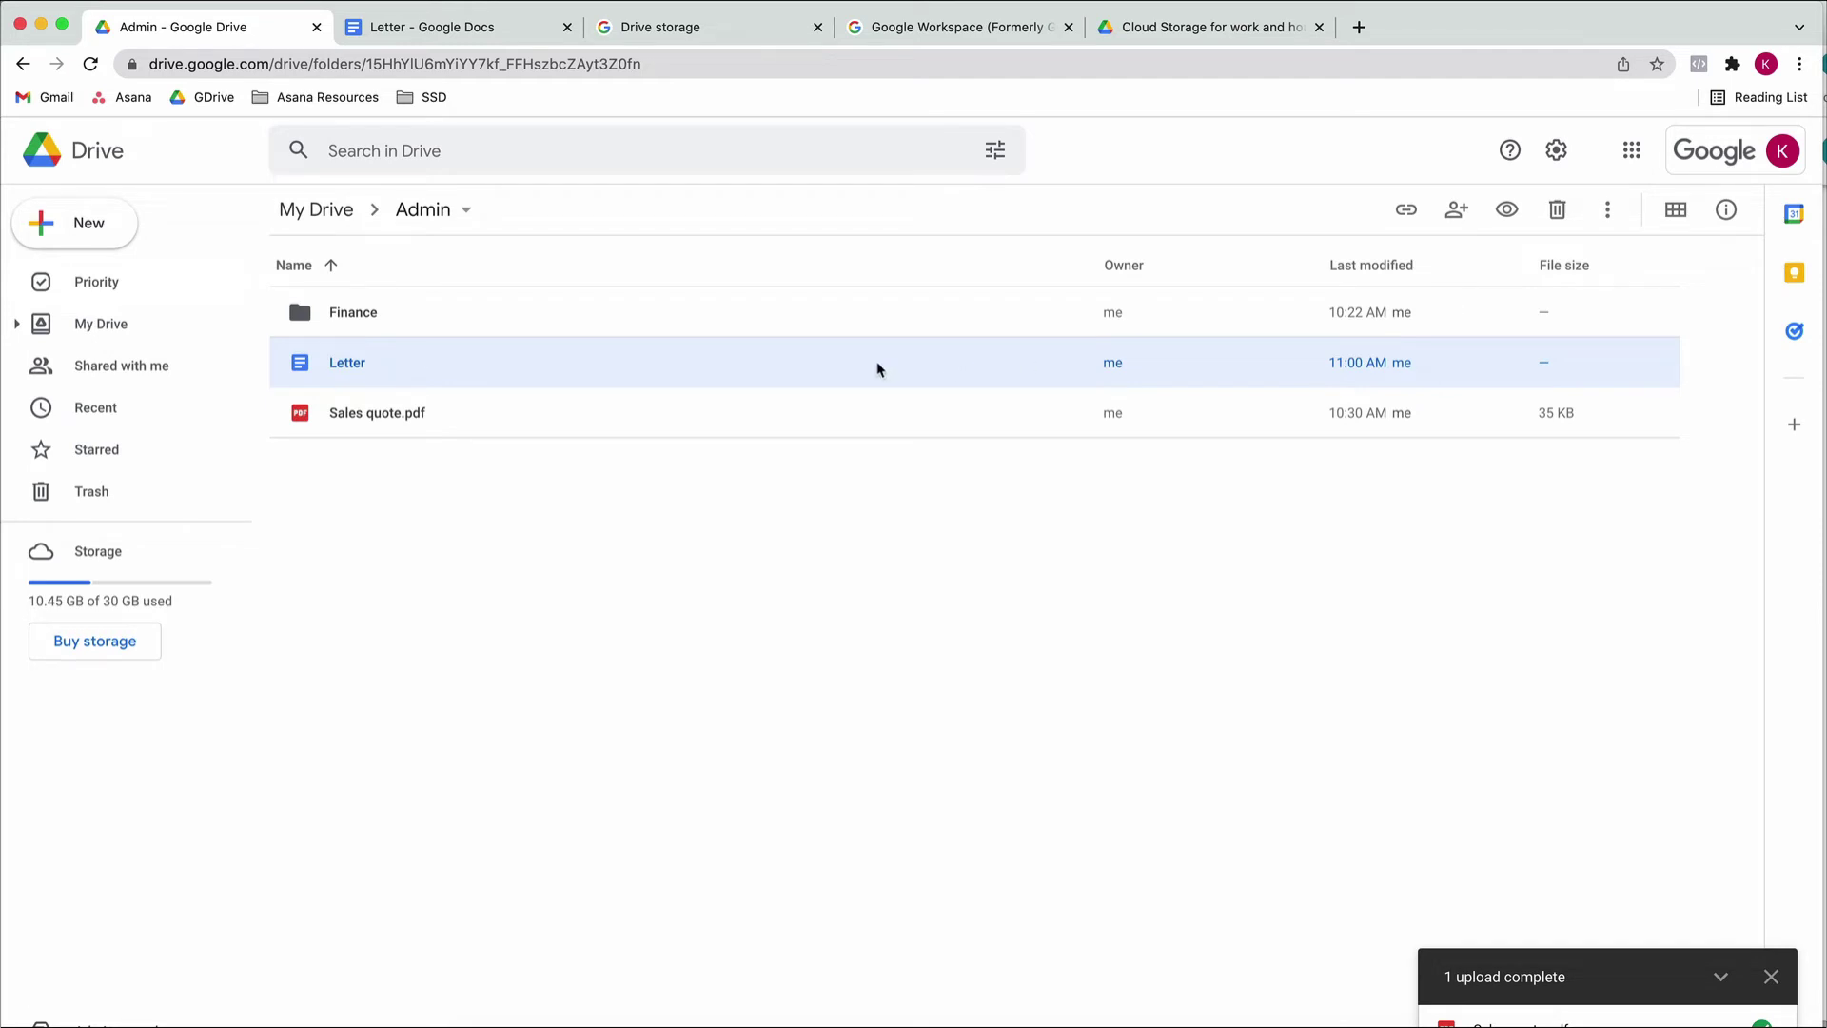
left_click(94, 234)
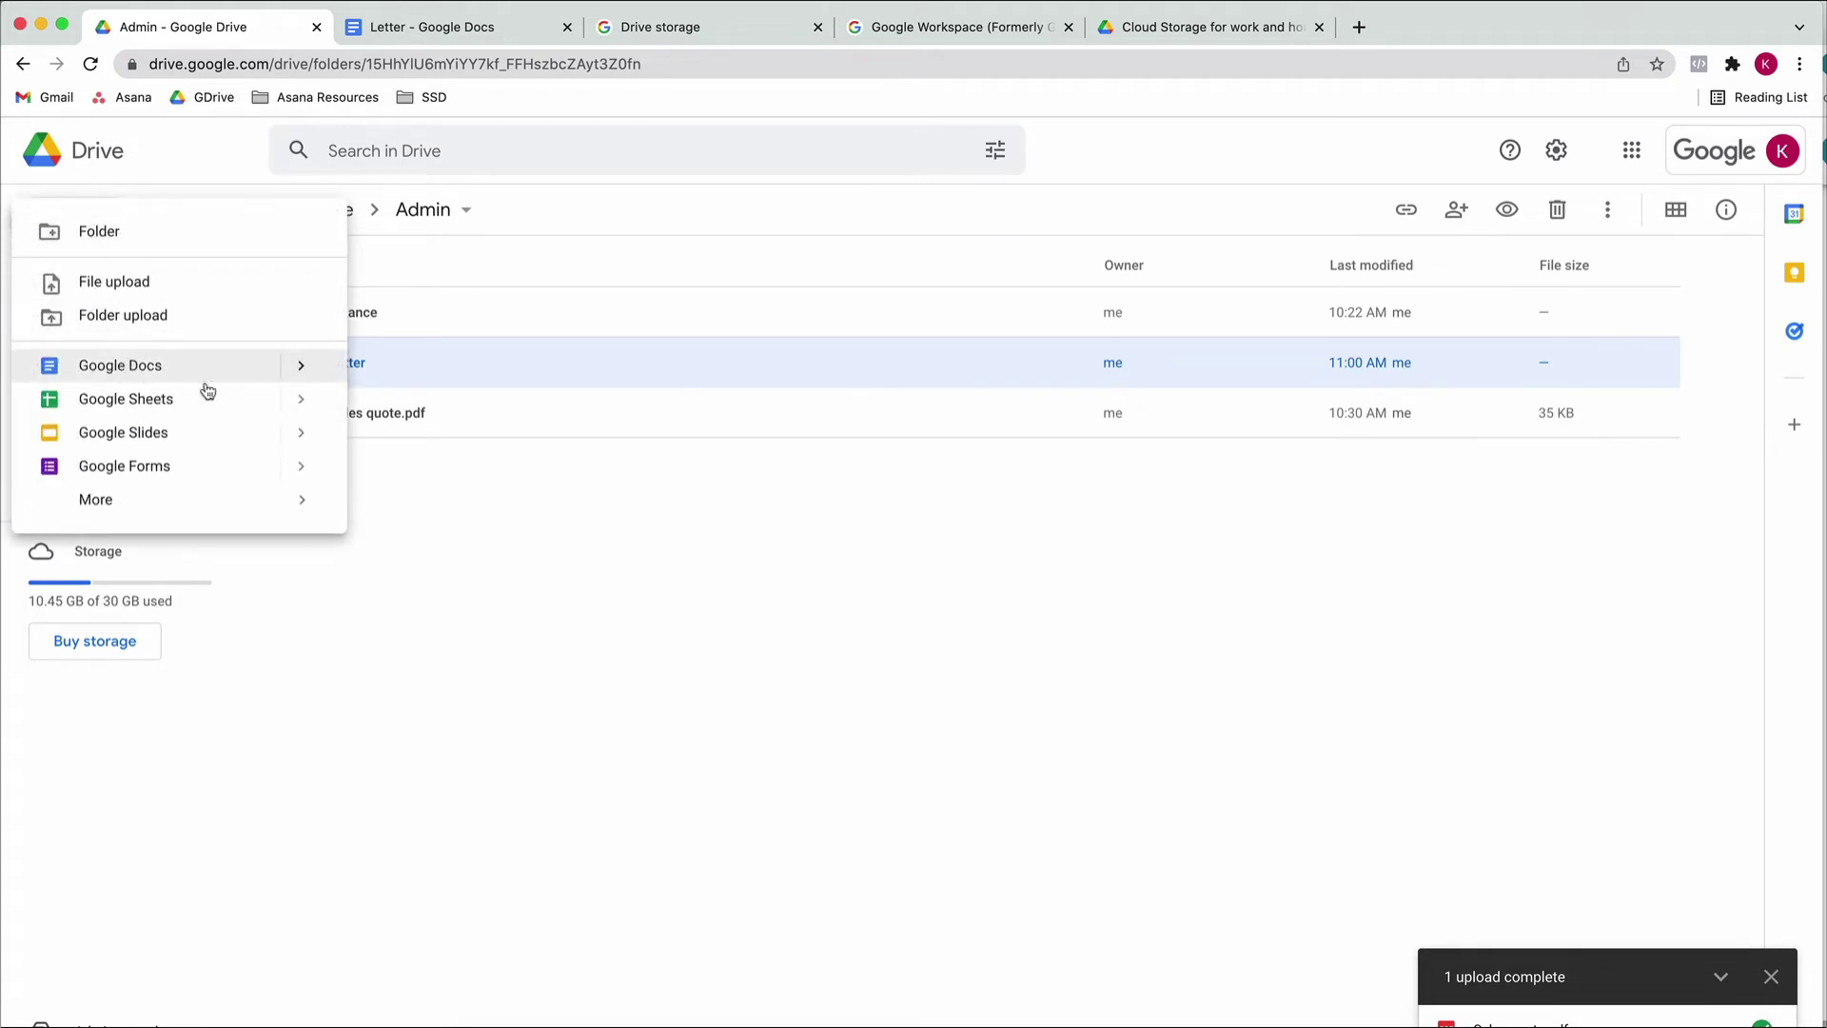
left_click(428, 499)
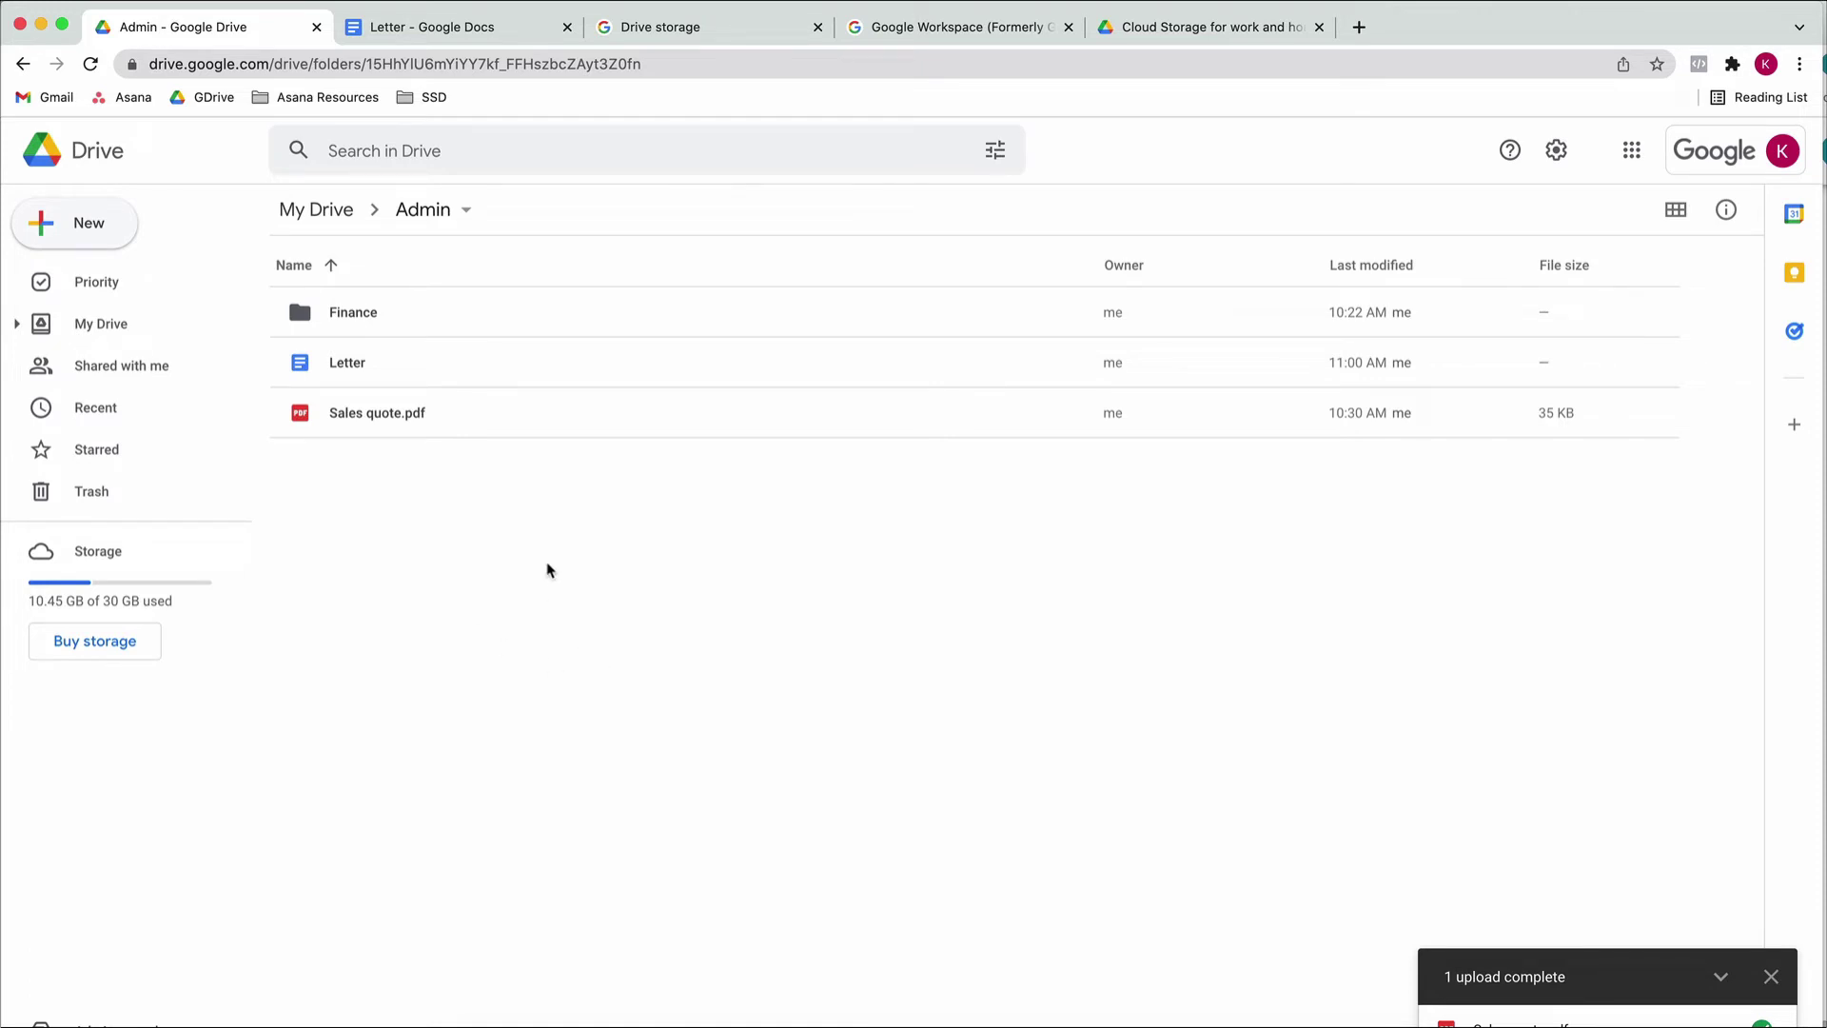
left_click(71, 230)
left_click(115, 227)
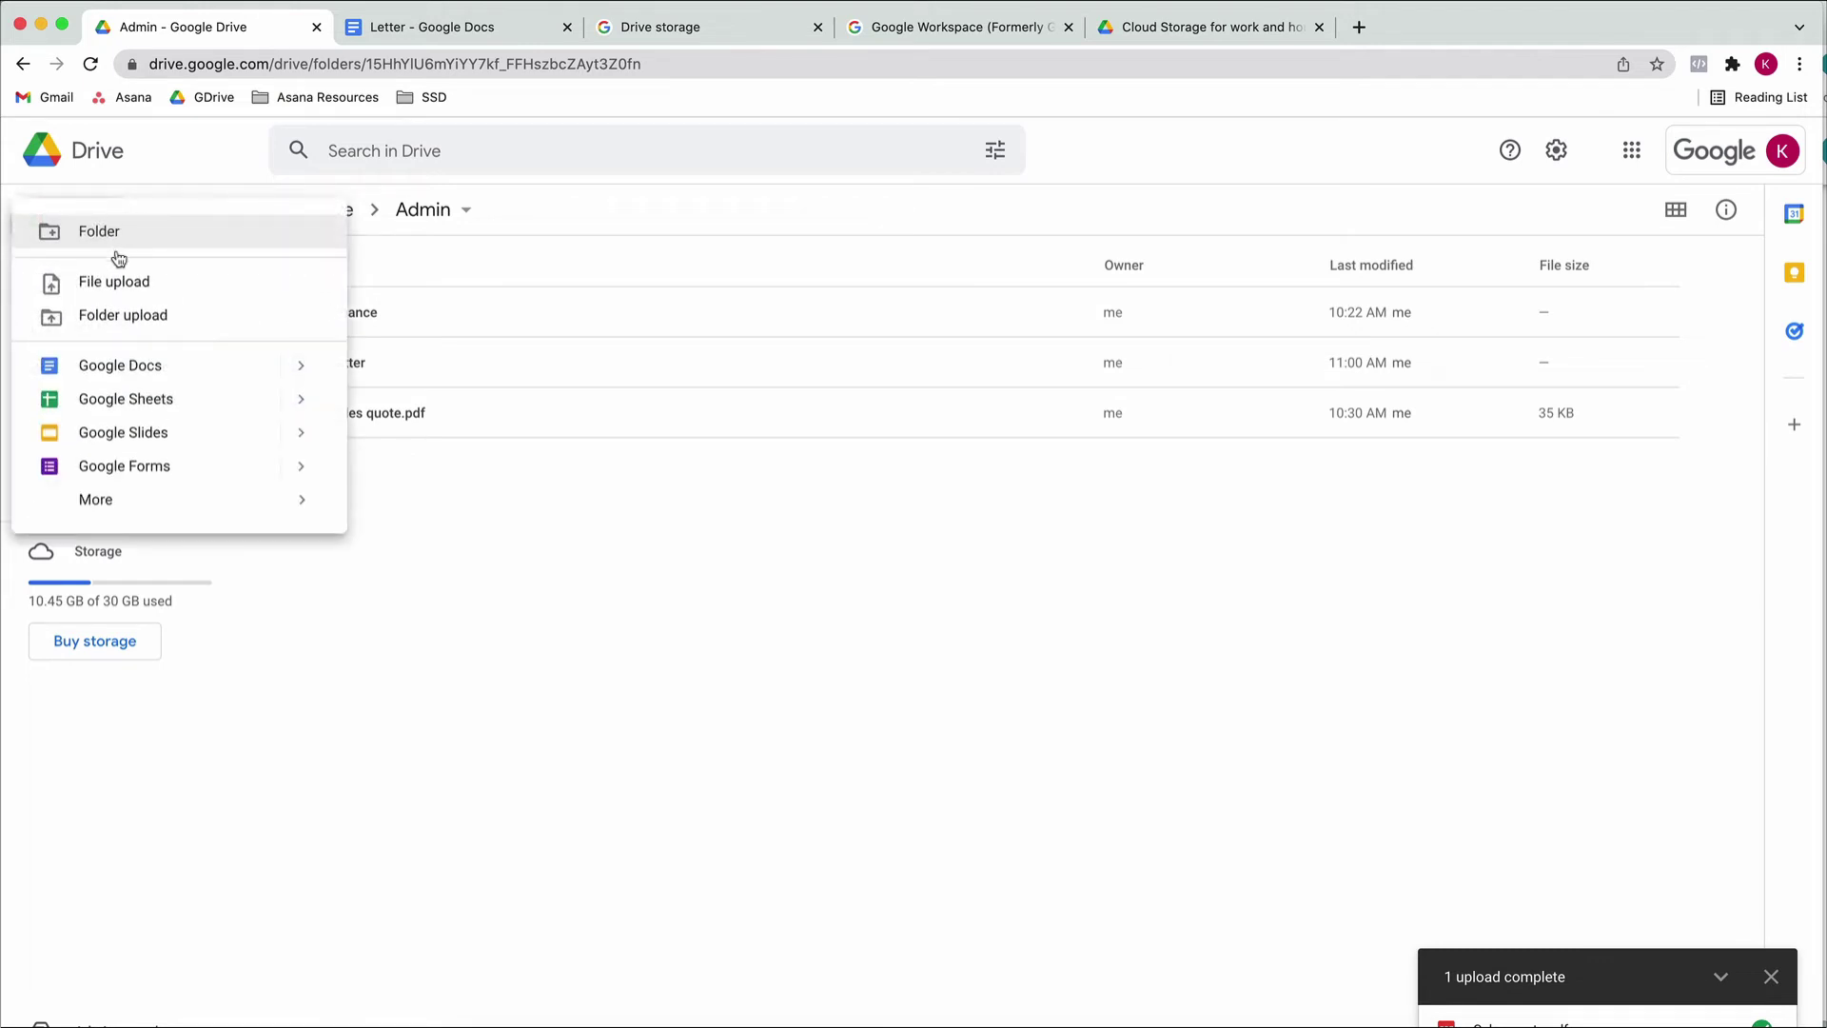
left_click(308, 376)
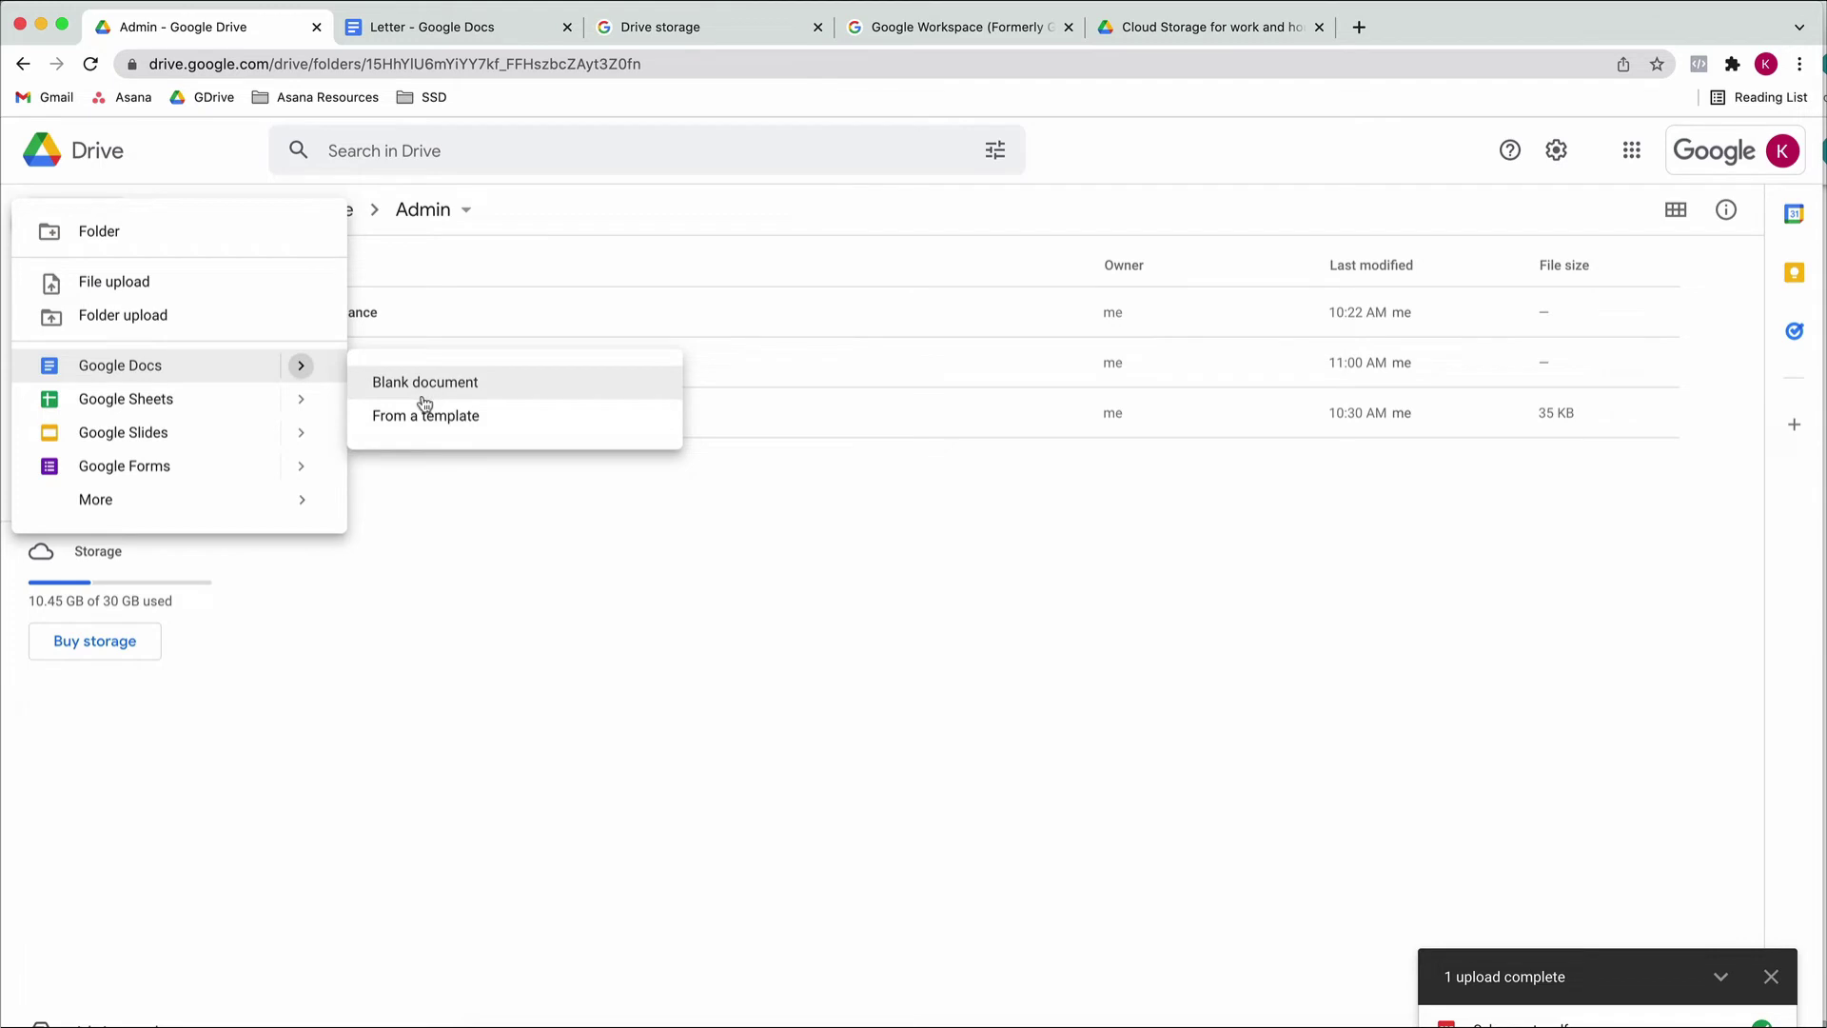
left_click(404, 496)
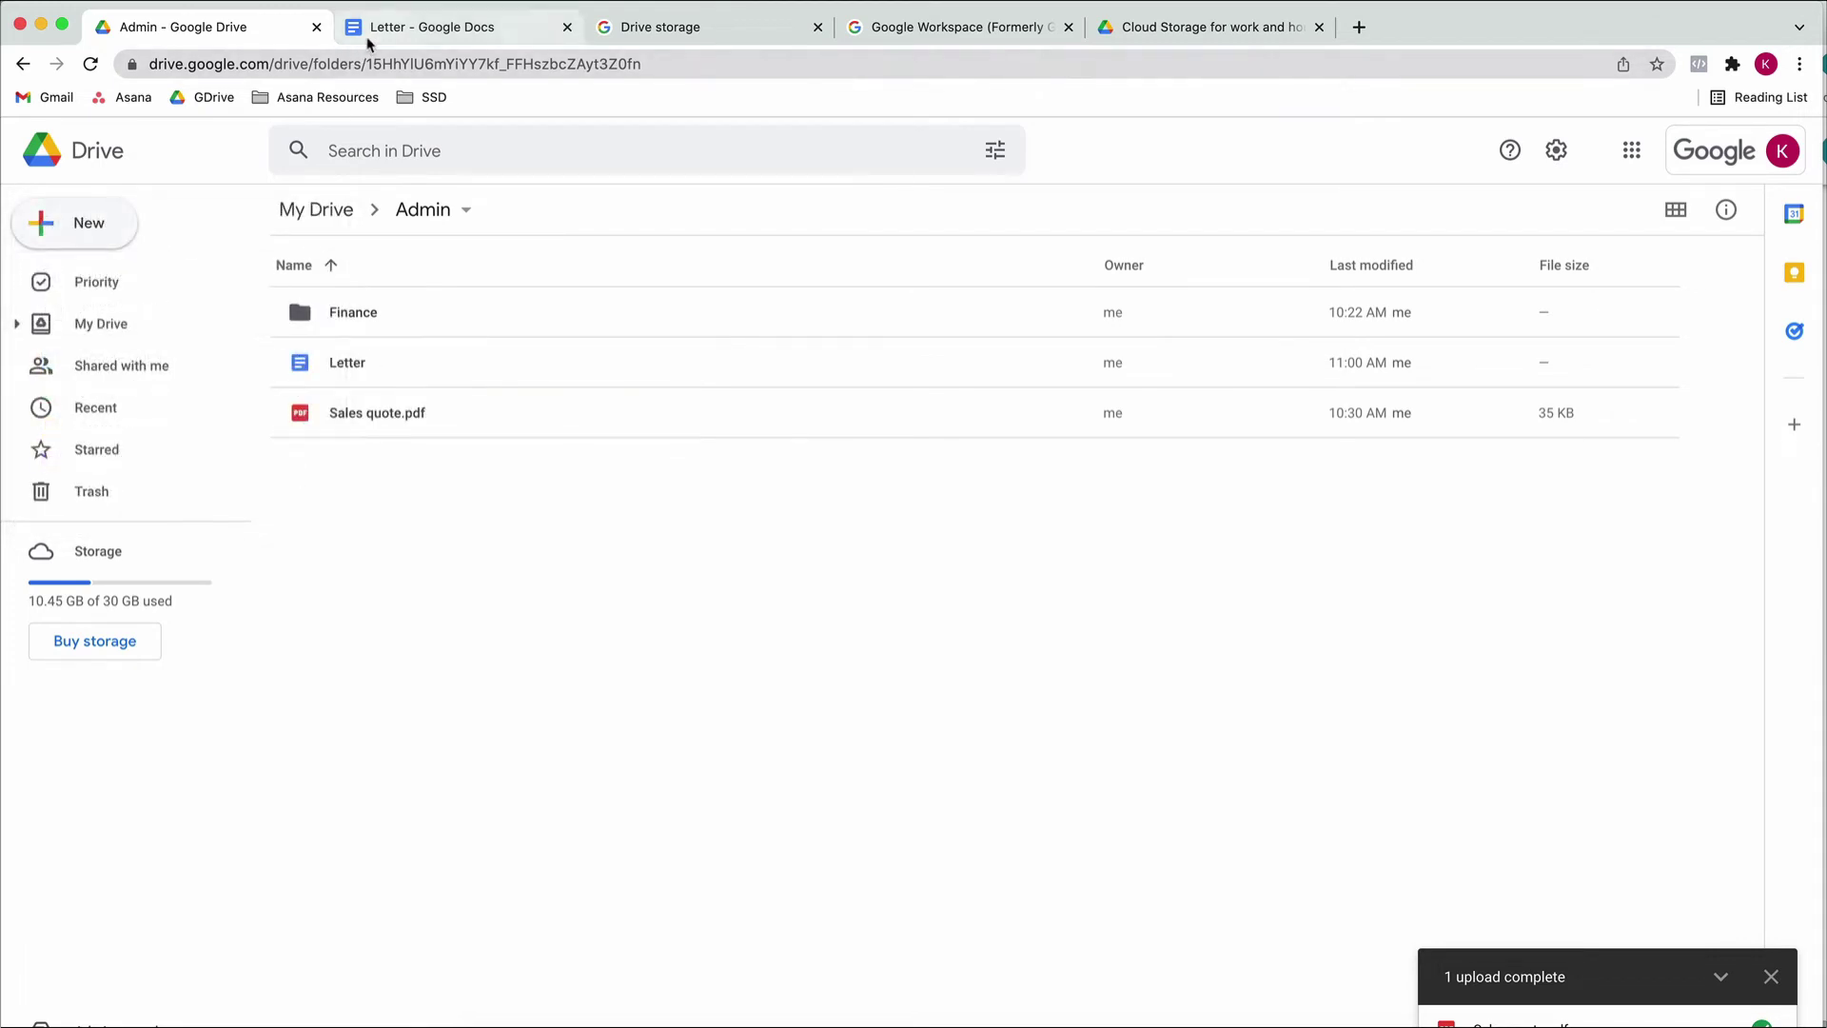
Create a blank Google Docs document in a new browser tab using the address doc.new
key("super+t")
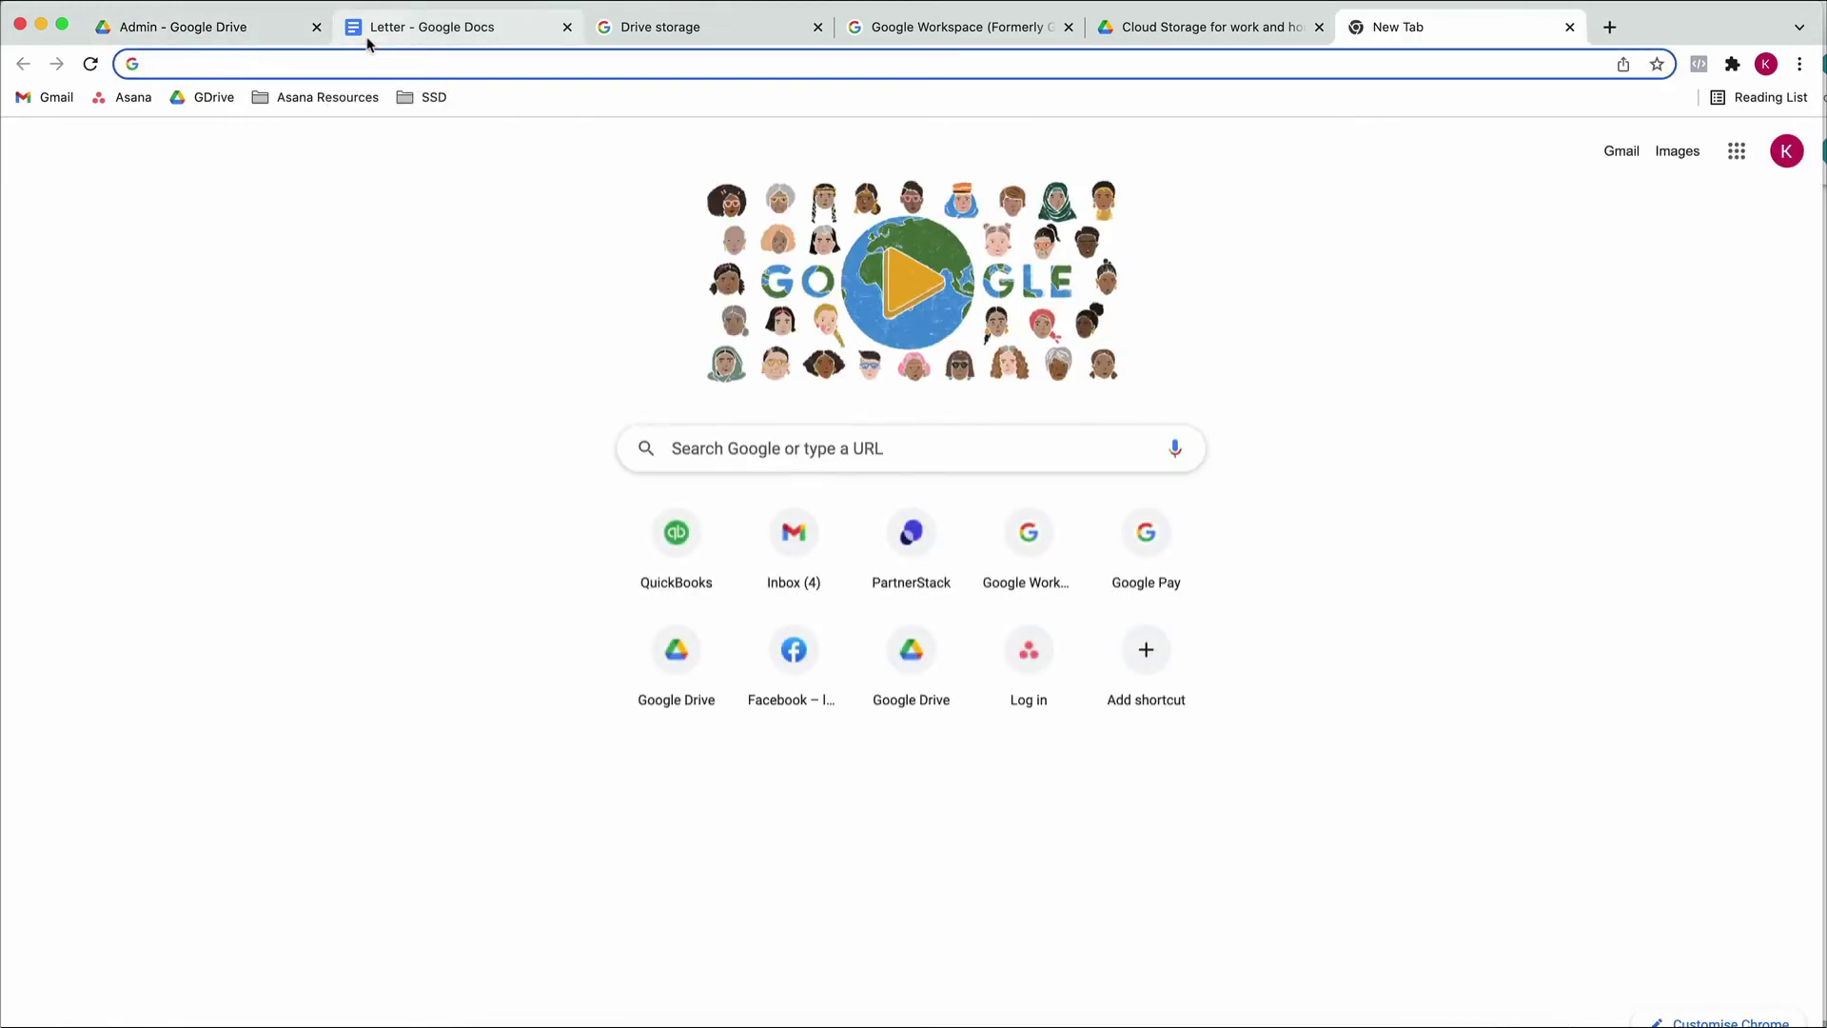
type("doc.new")
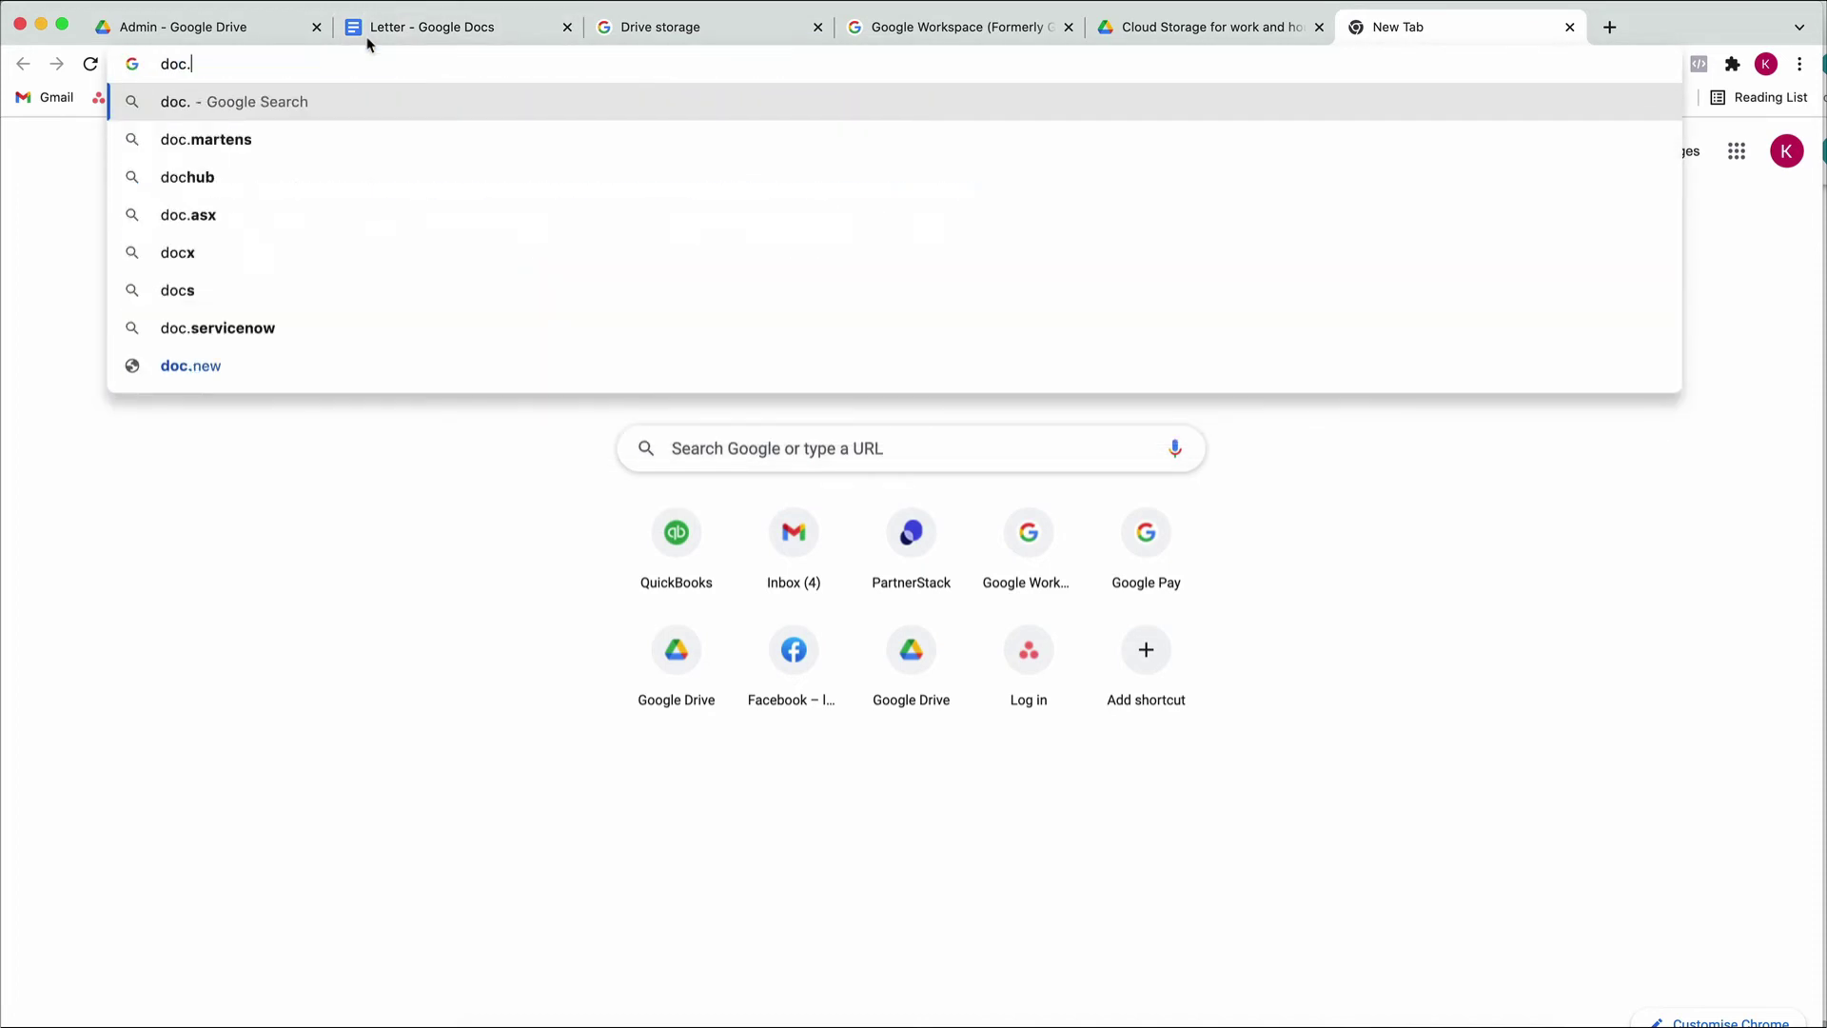
key("Return")
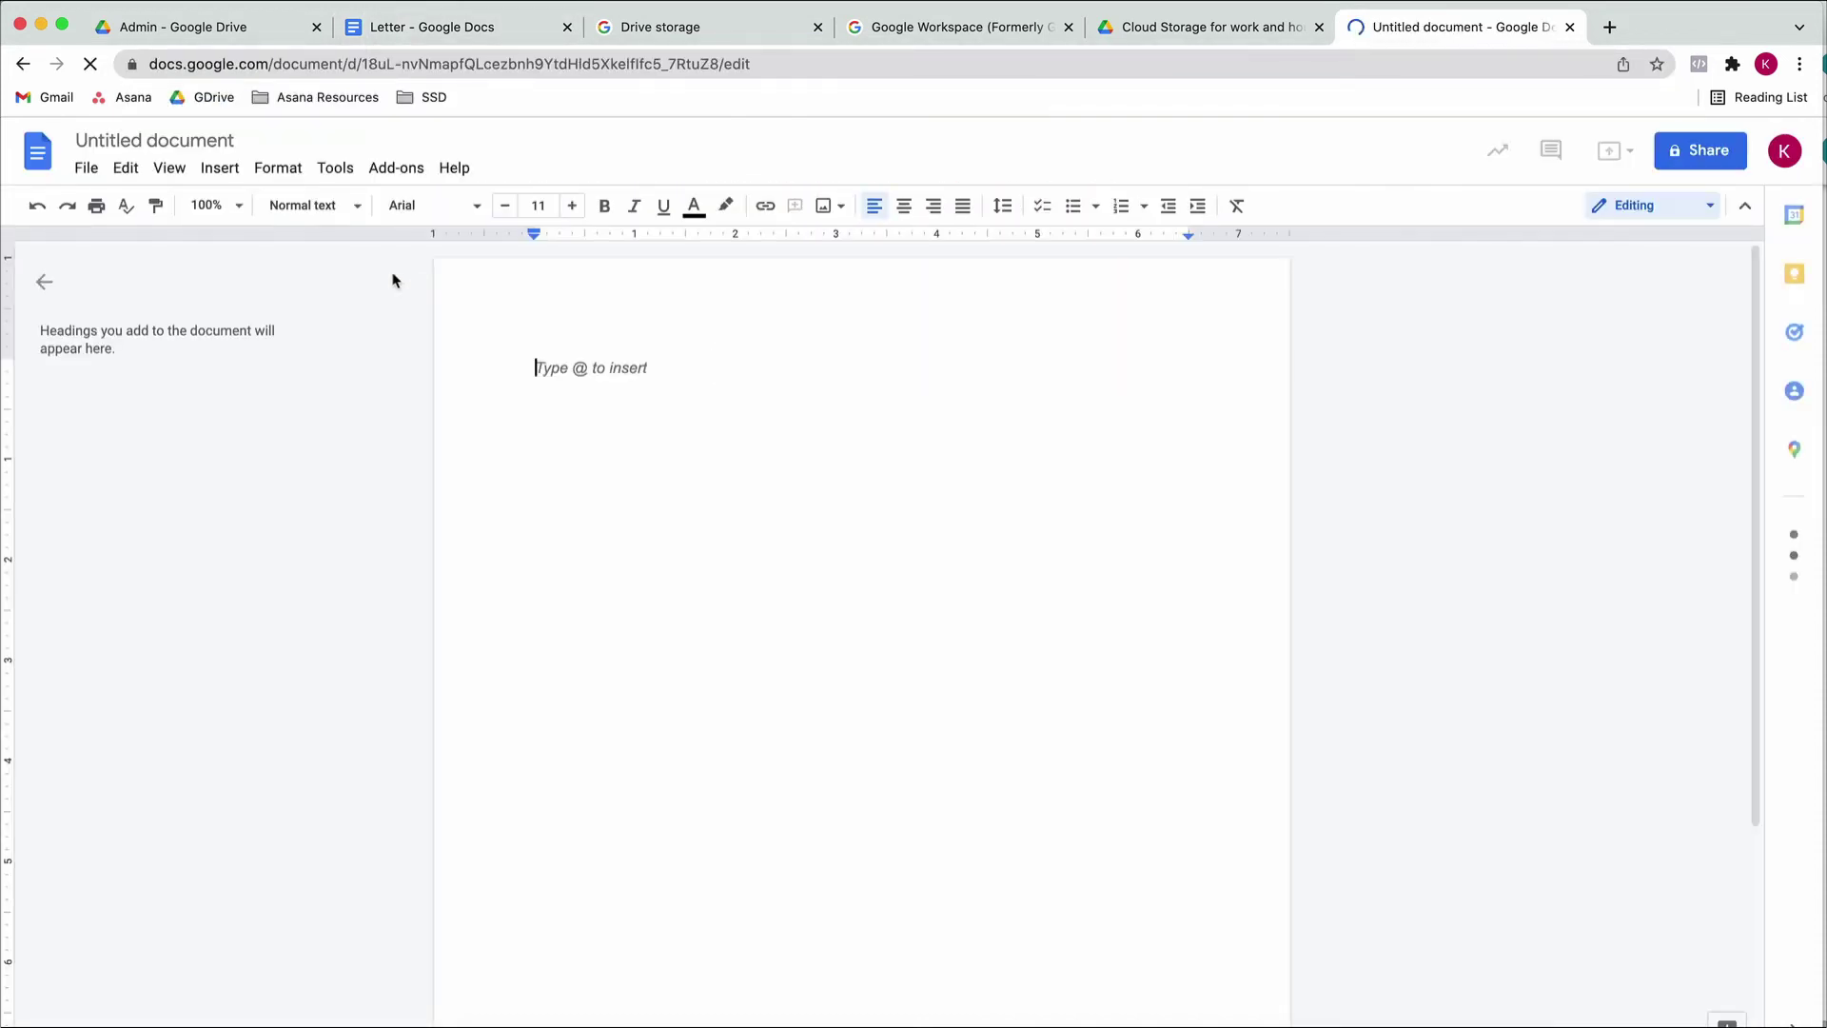
Create a blank Google Sheets spreadsheet in the same browser tab using the address sheet.new
left_click(414, 63)
type("sheet")
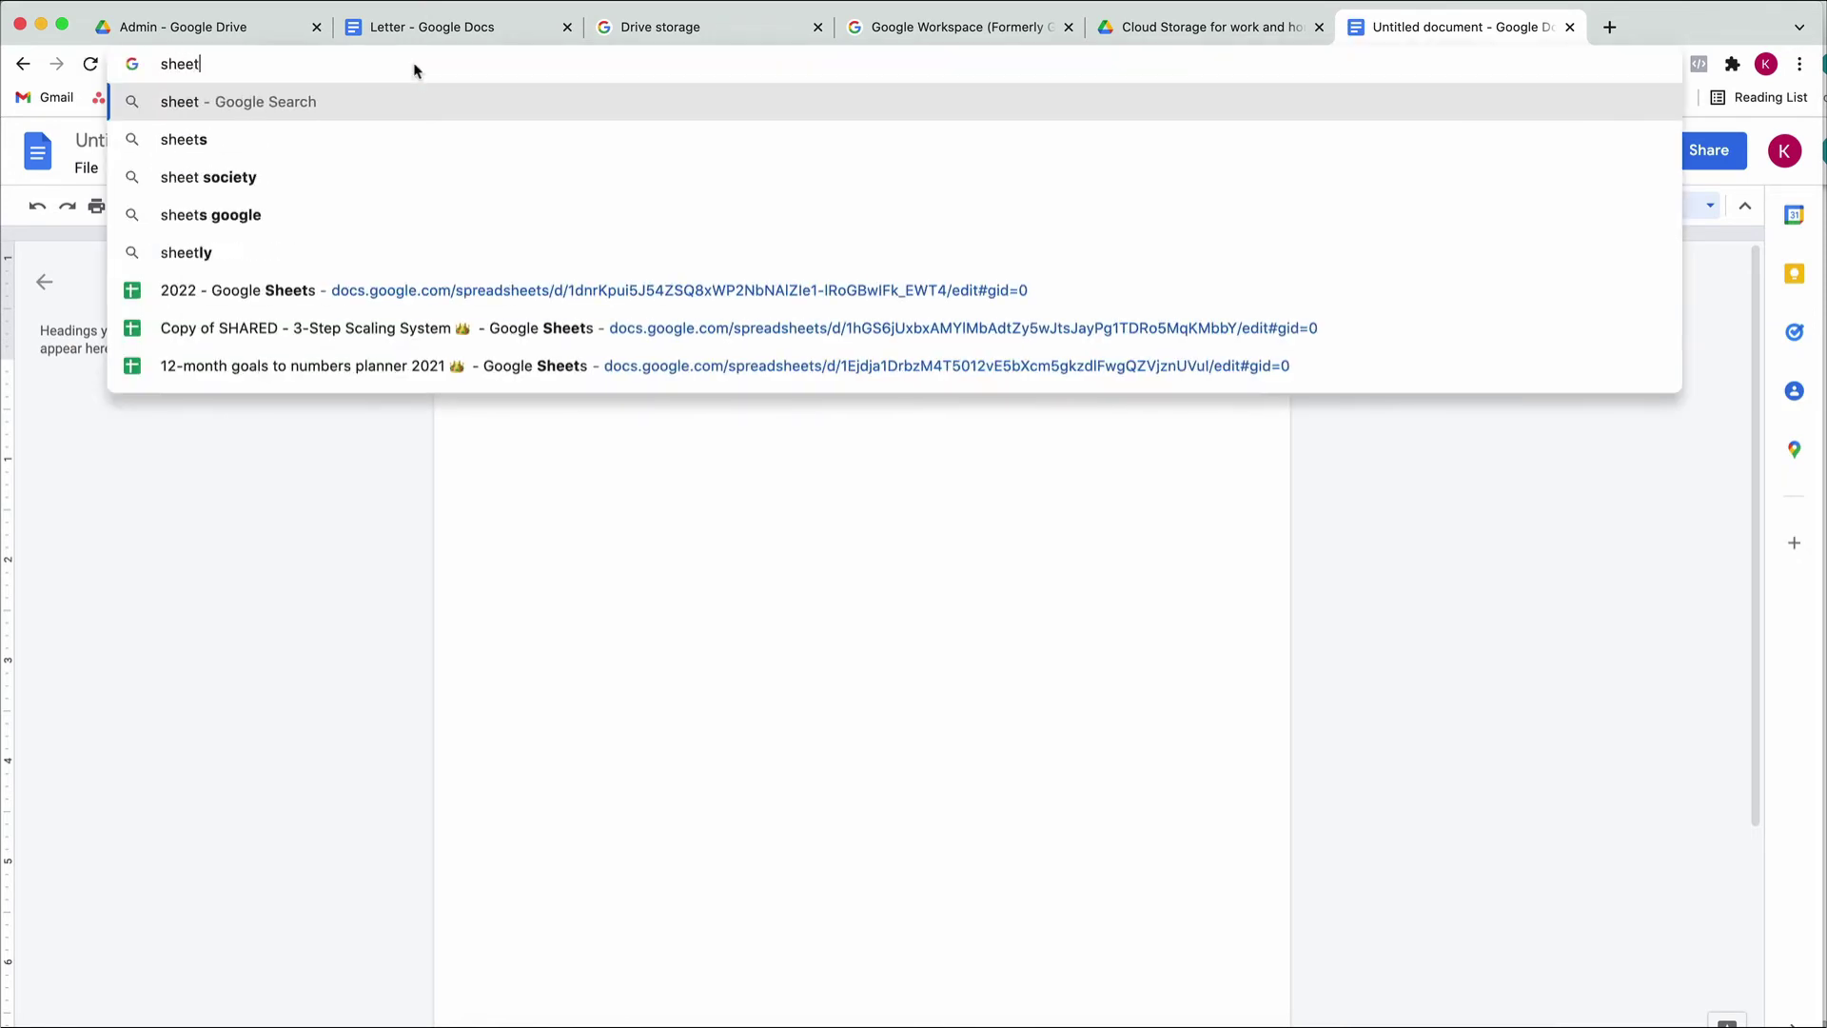
type(".")
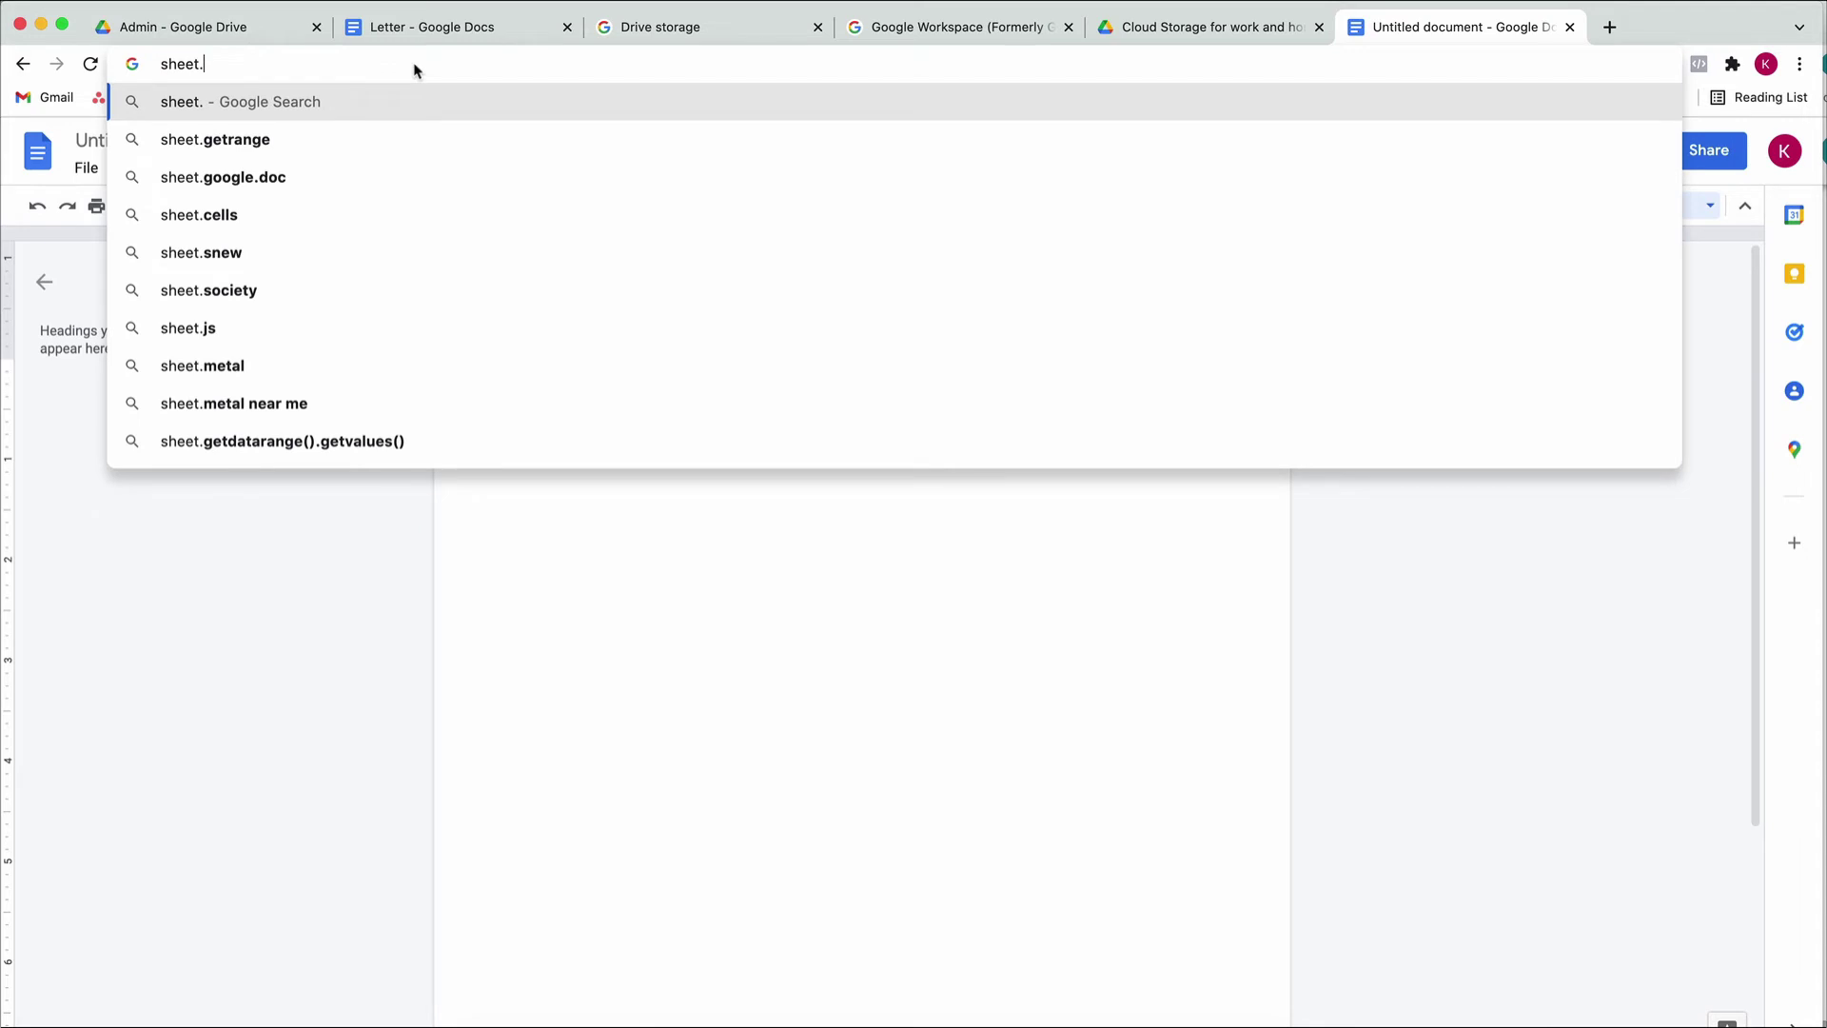
type("new")
key("Return")
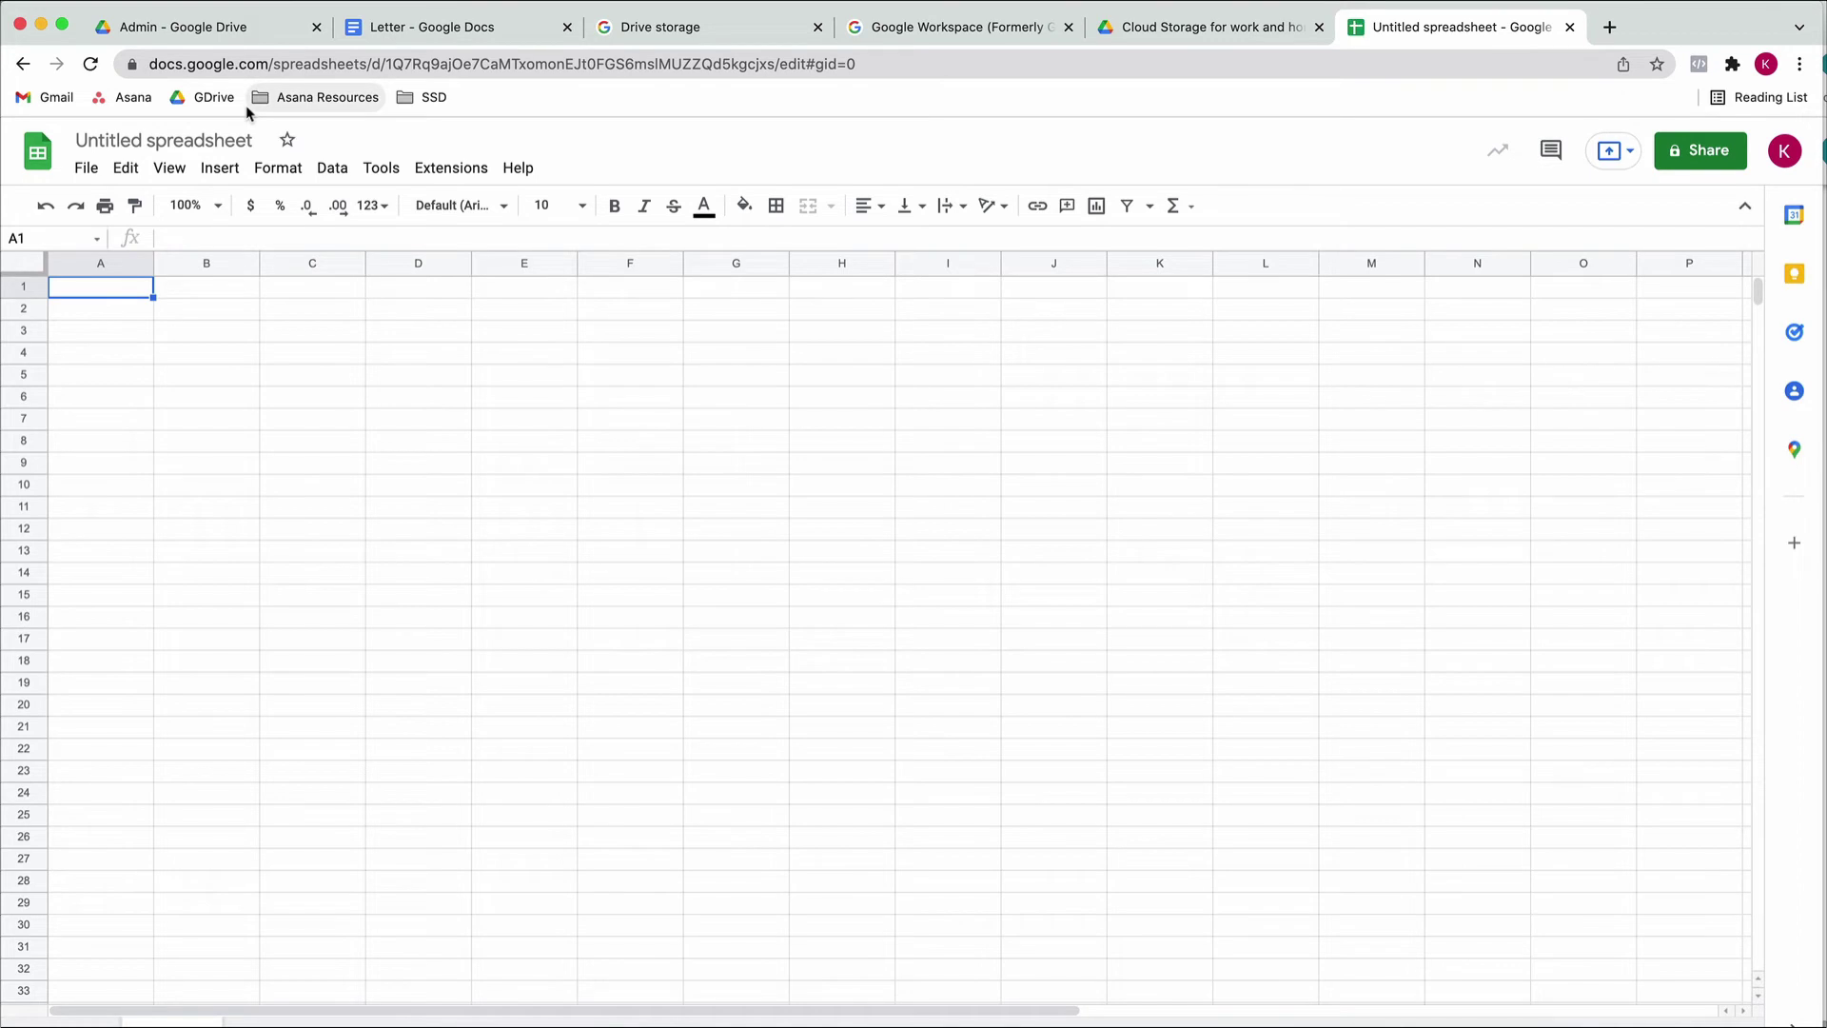
Return to Drive and turn on offline creating, opening and editing of recent Docs, Sheets and Slides files in the general settings
left_click(183, 26)
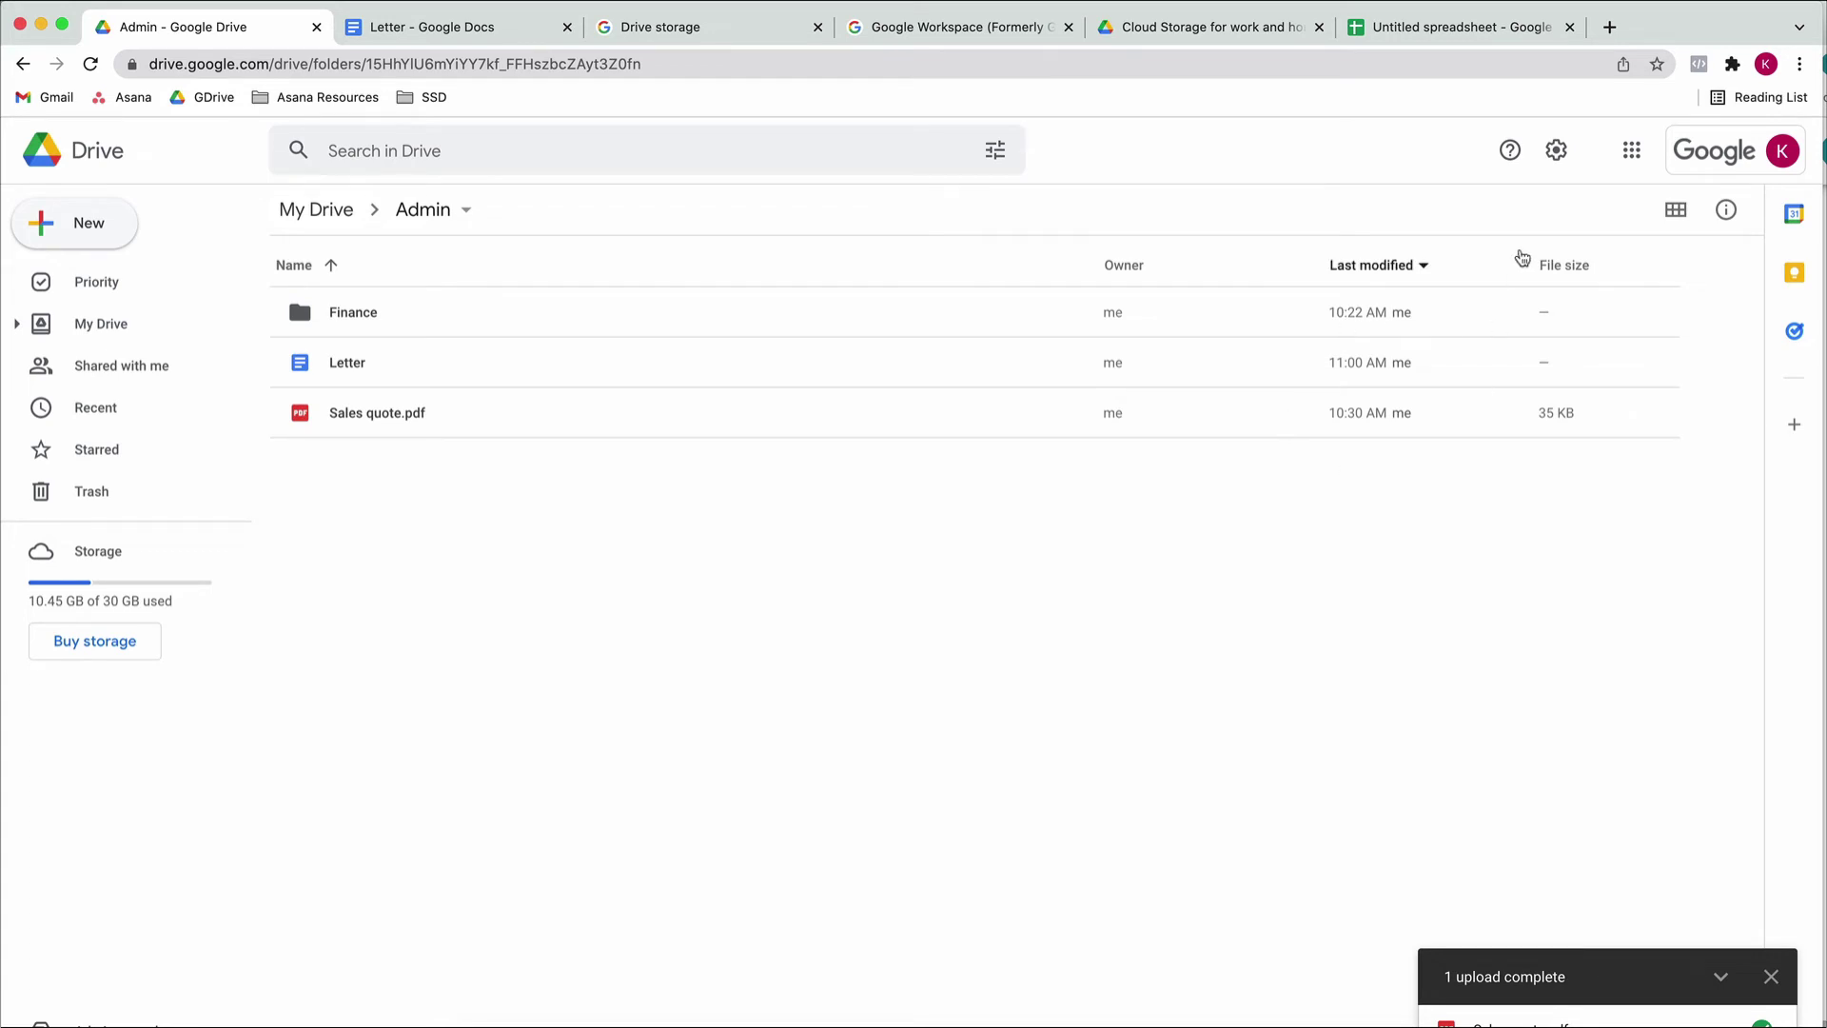
left_click(1552, 158)
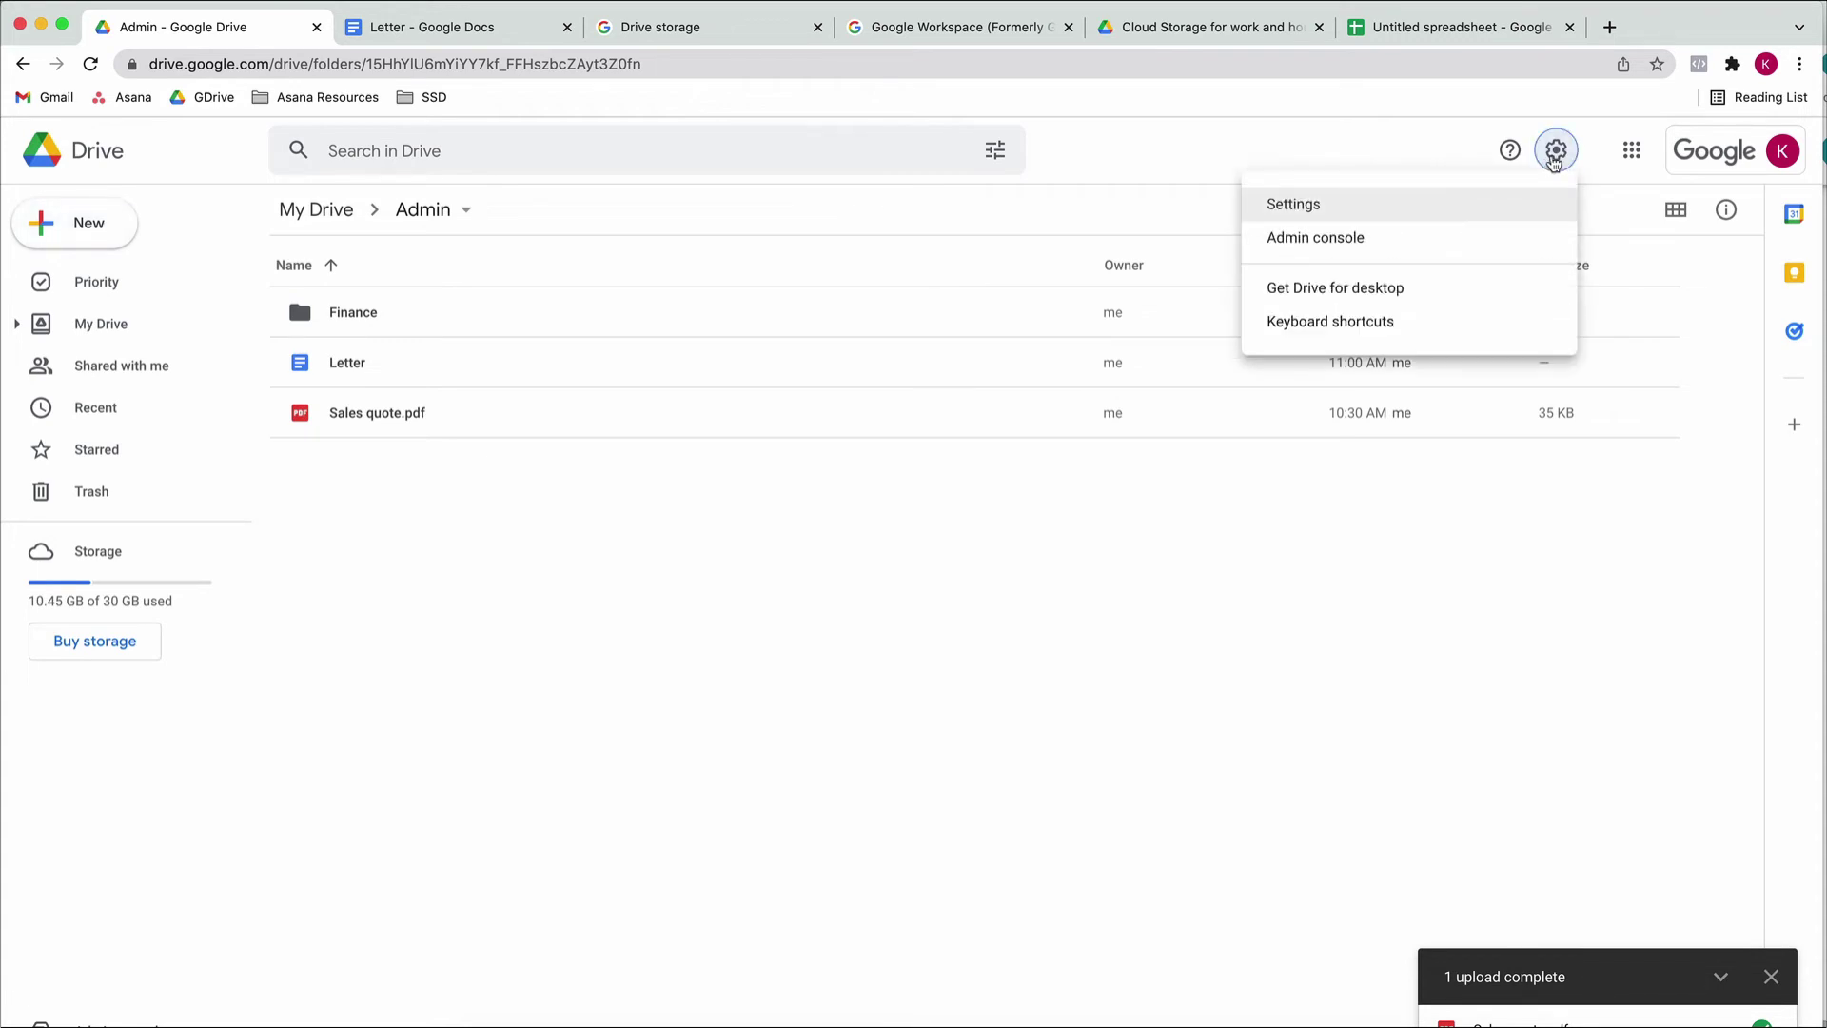
left_click(1476, 207)
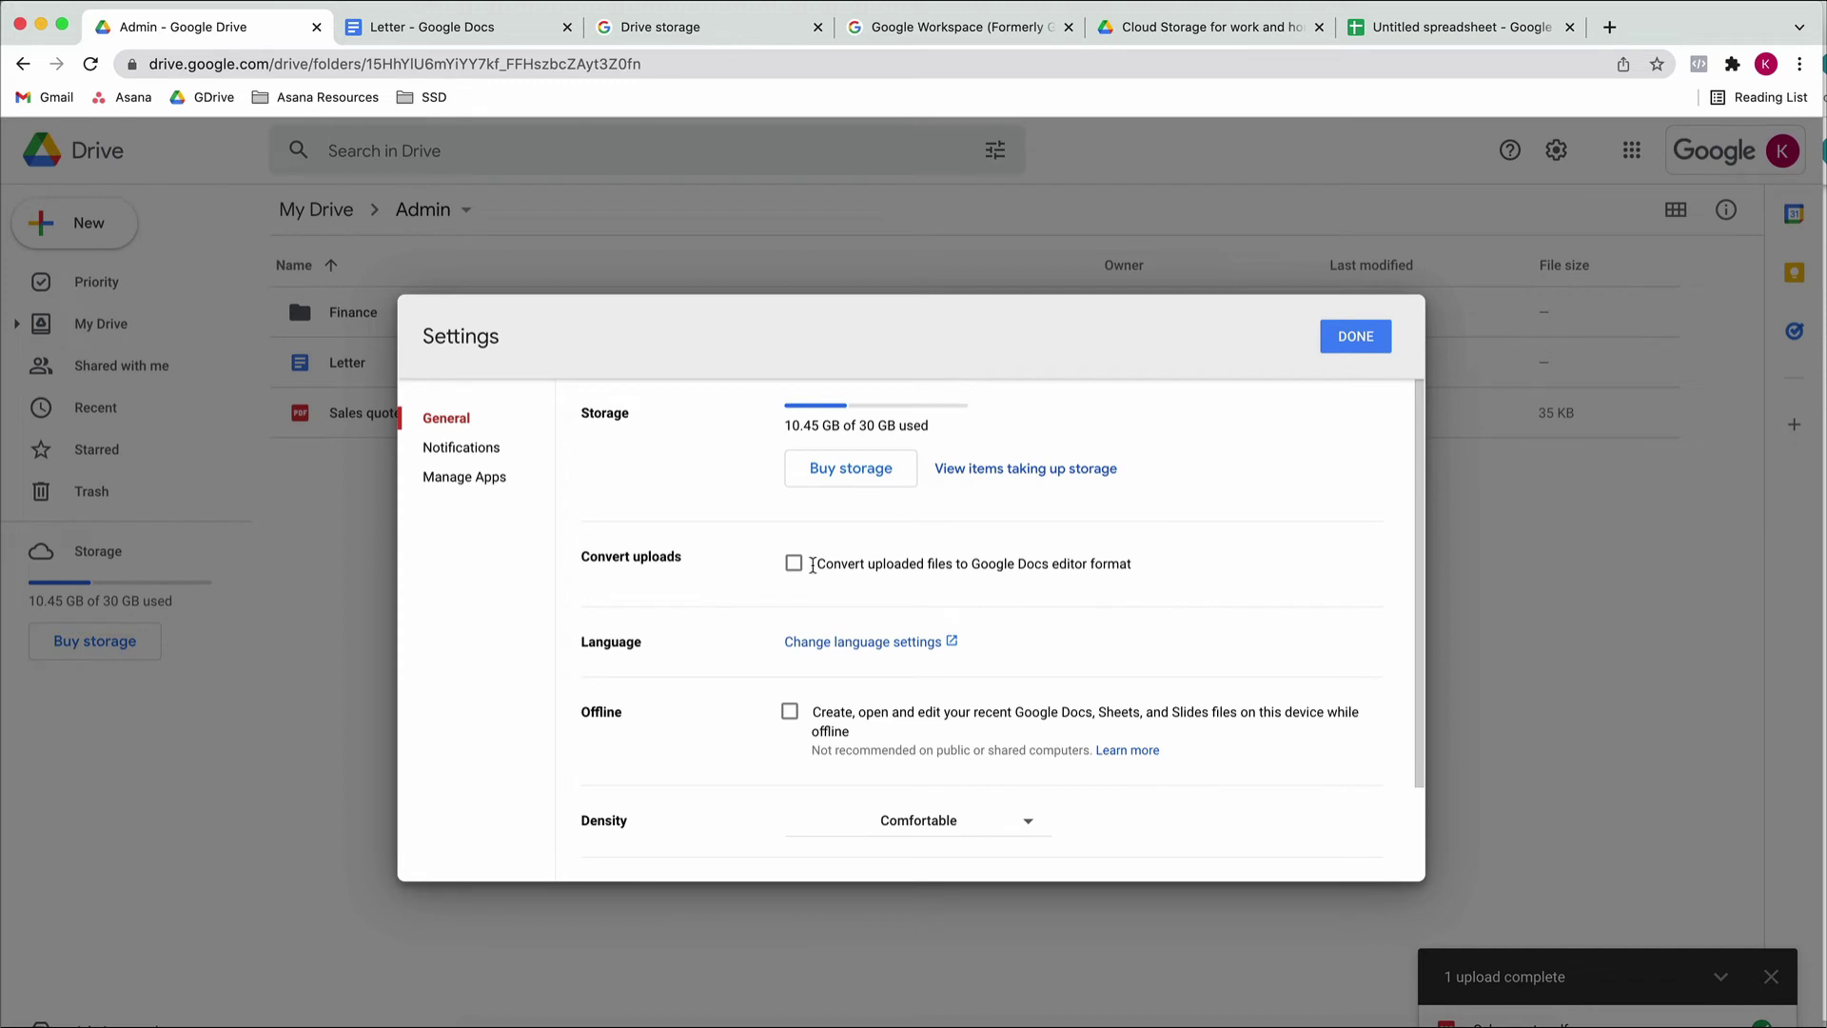
left_click(786, 713)
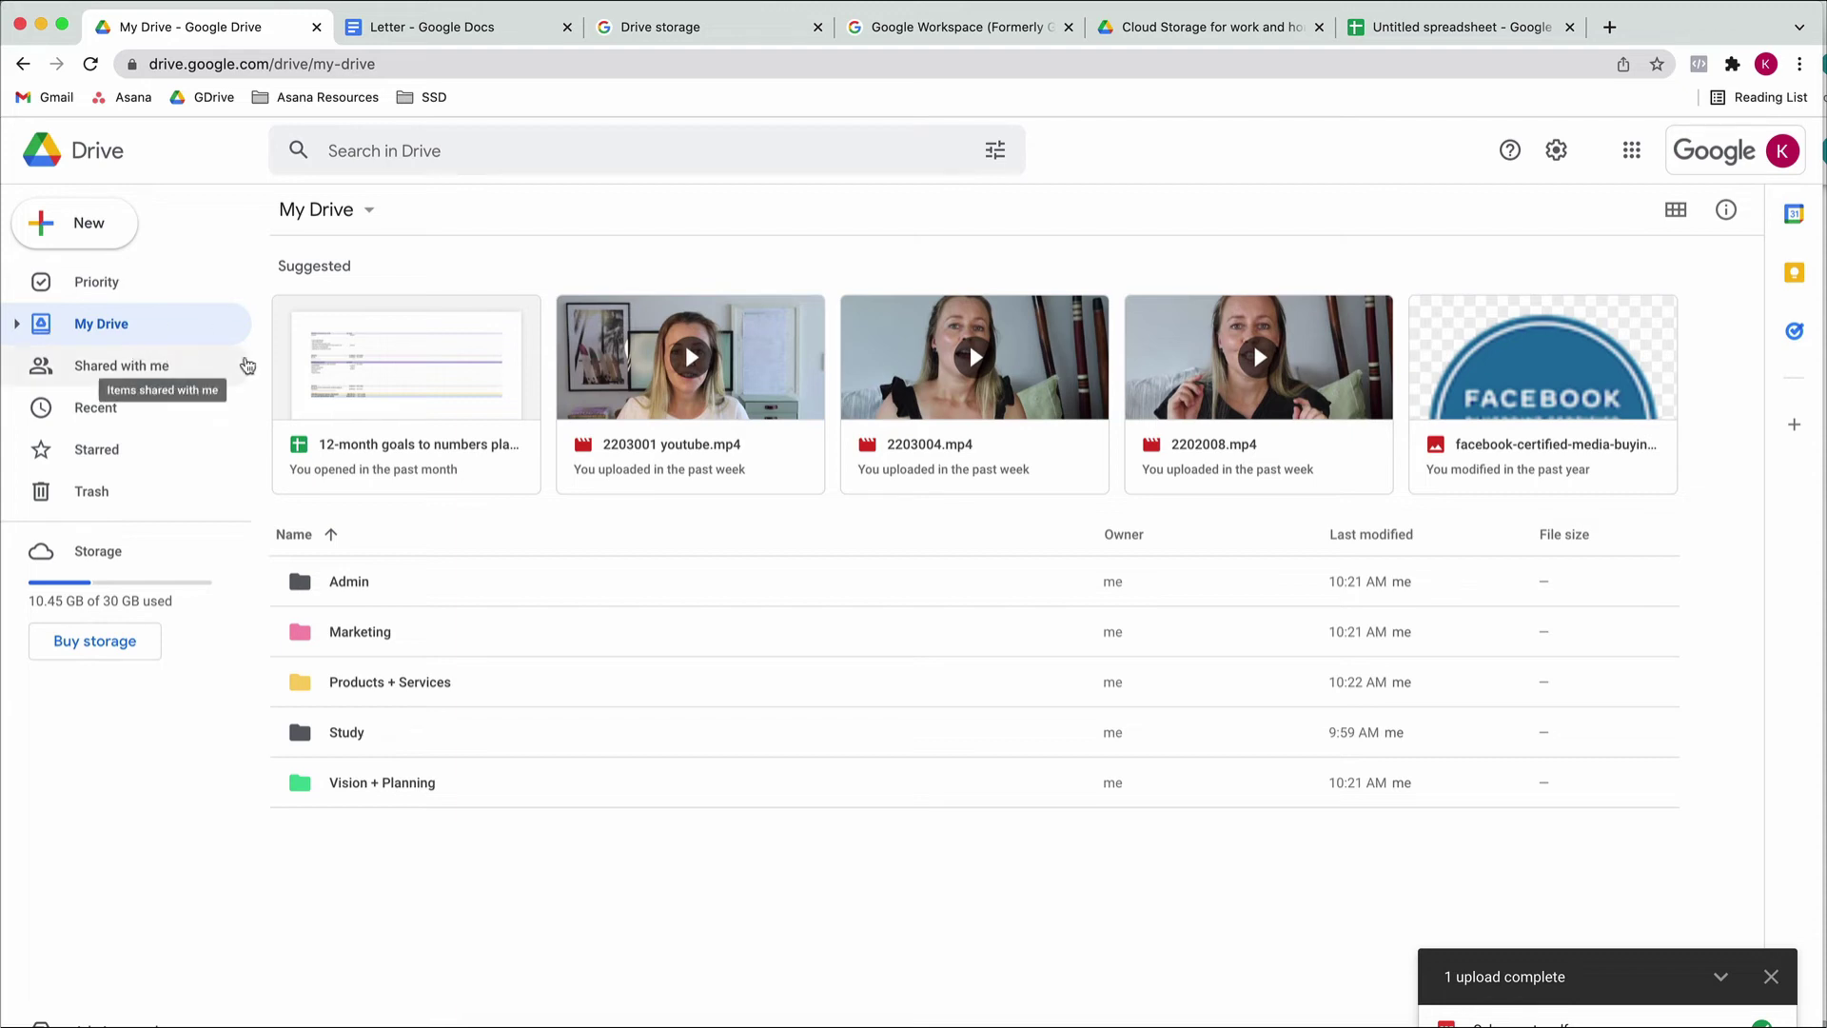
Open the Content Creation folder inside the Marketing folder
double_click(430, 628)
left_click(464, 329)
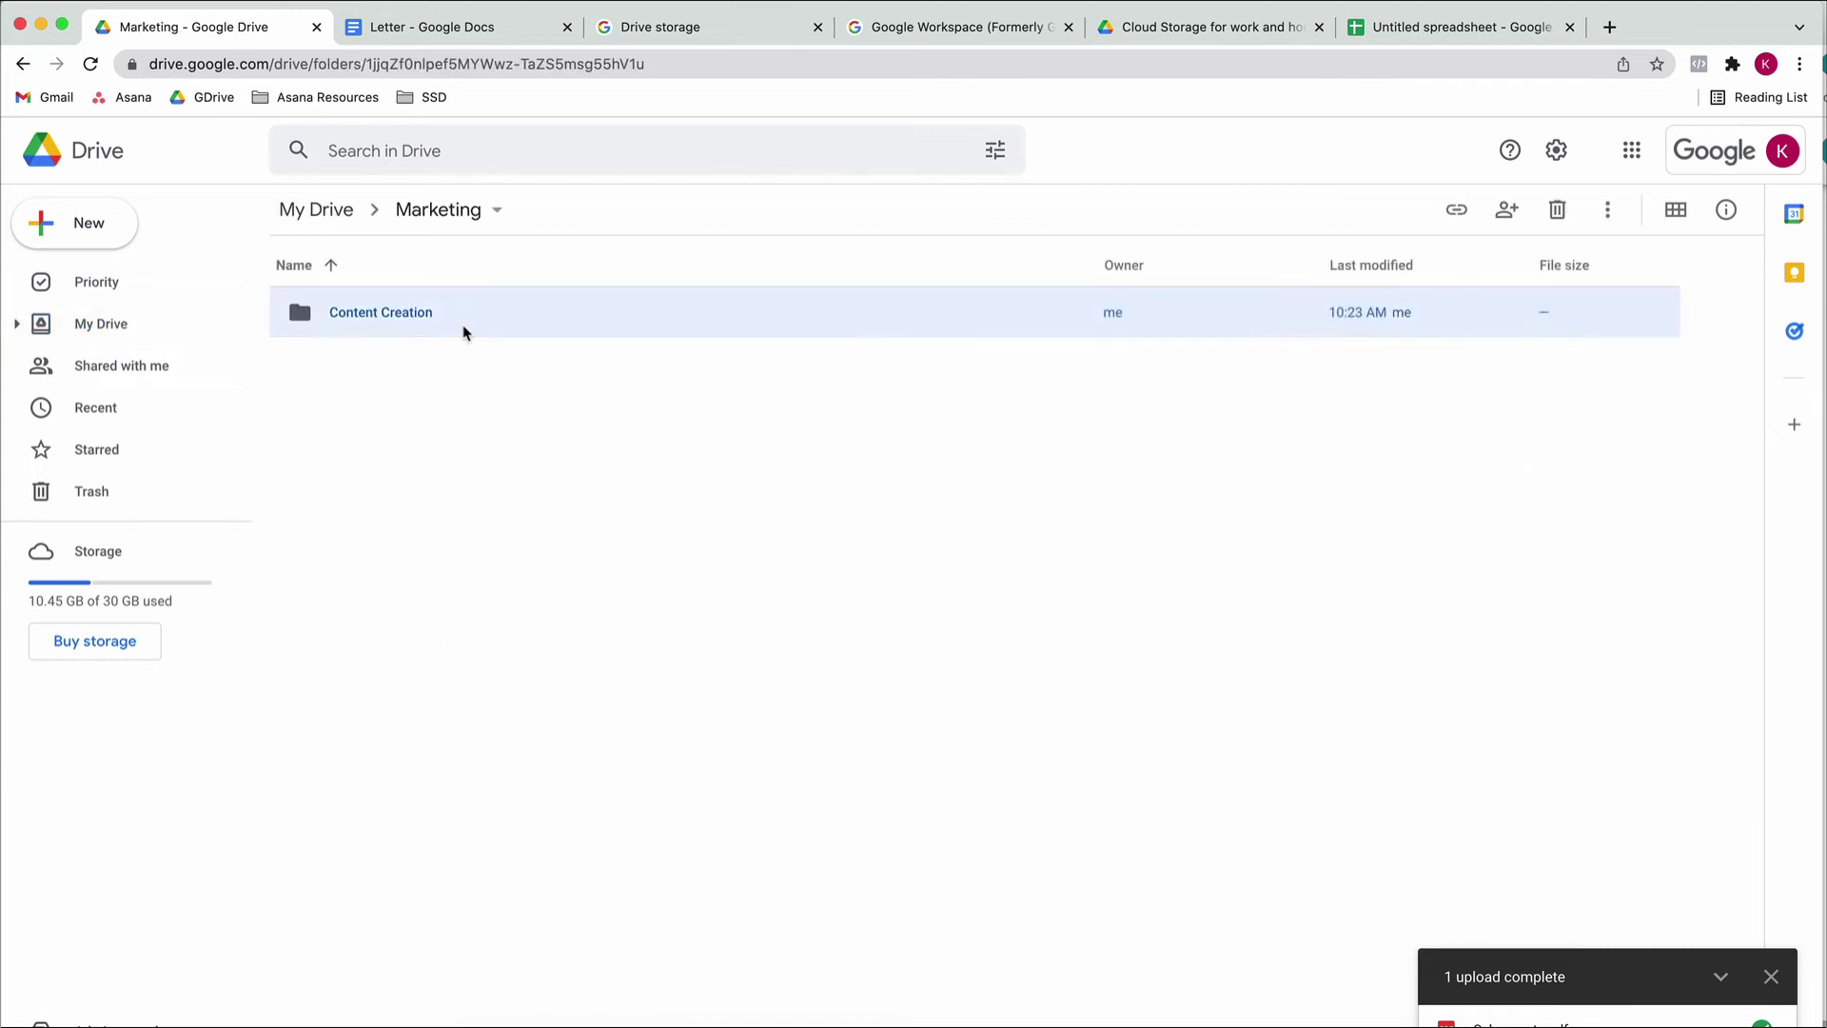
double_click(464, 328)
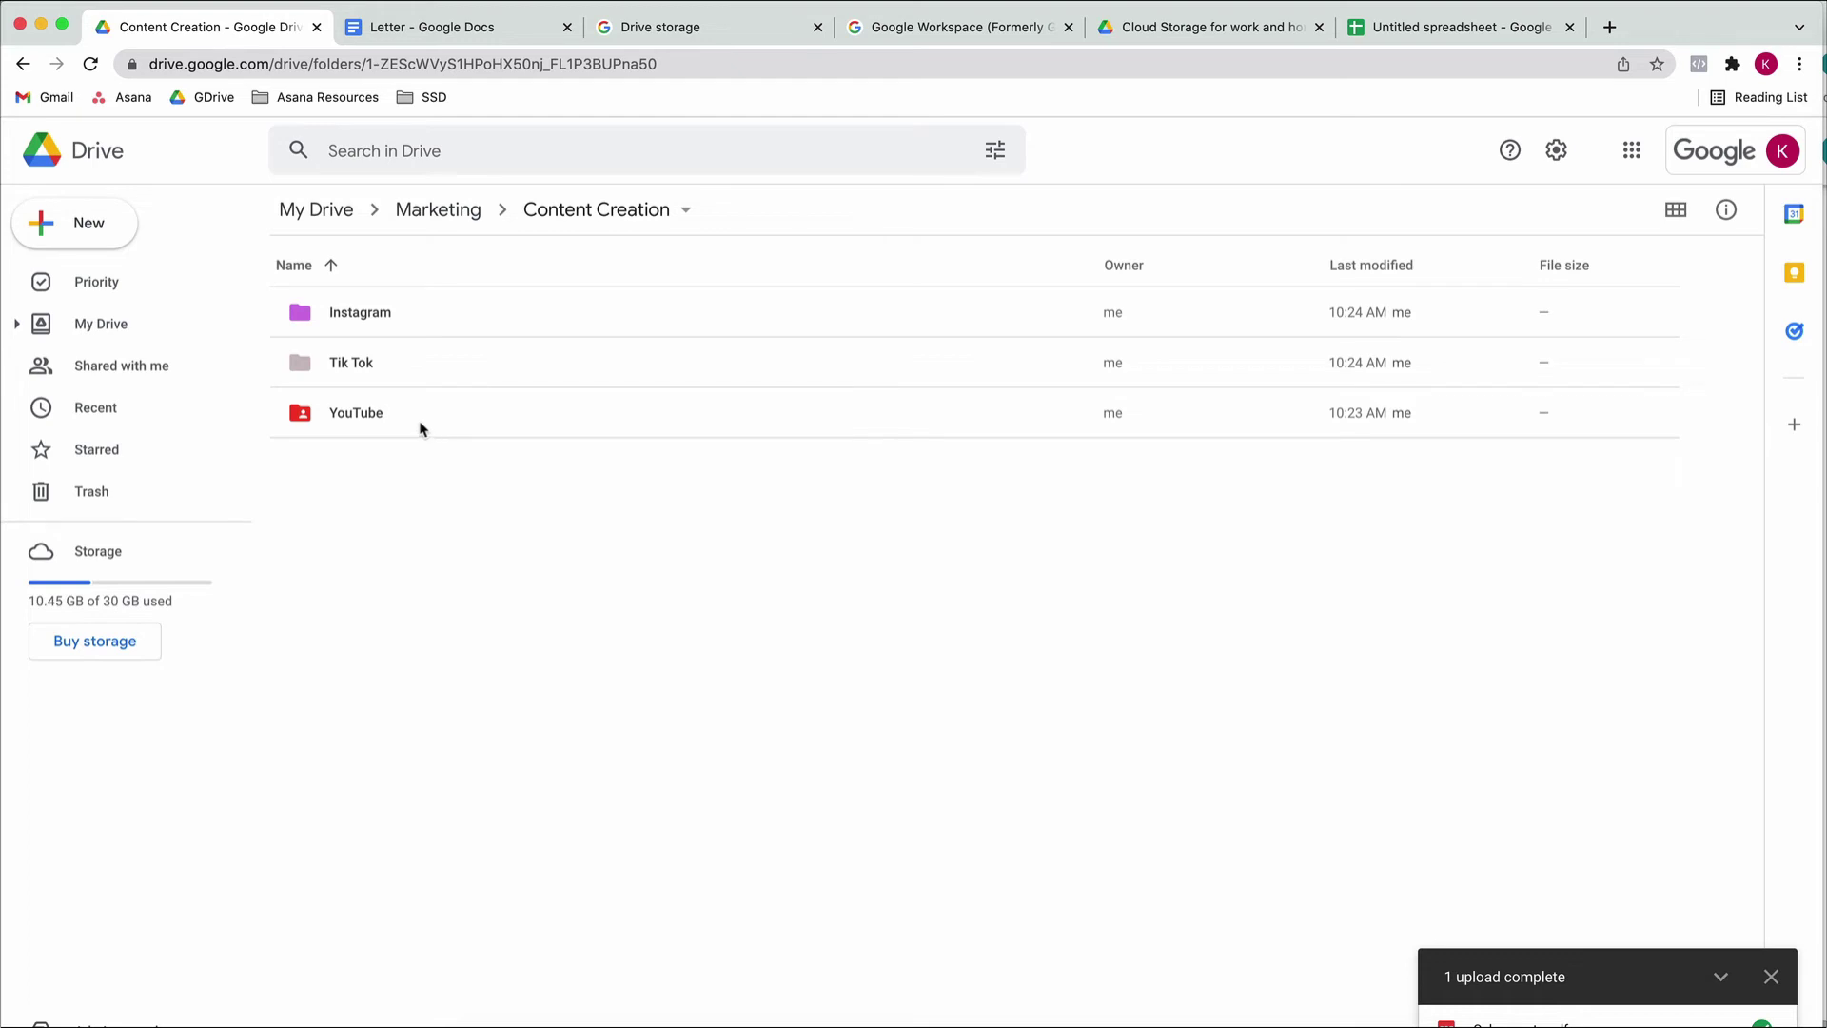
Open the sharing settings of the YouTube folder and examine the access roles available for the added collaborator
left_click(354, 415)
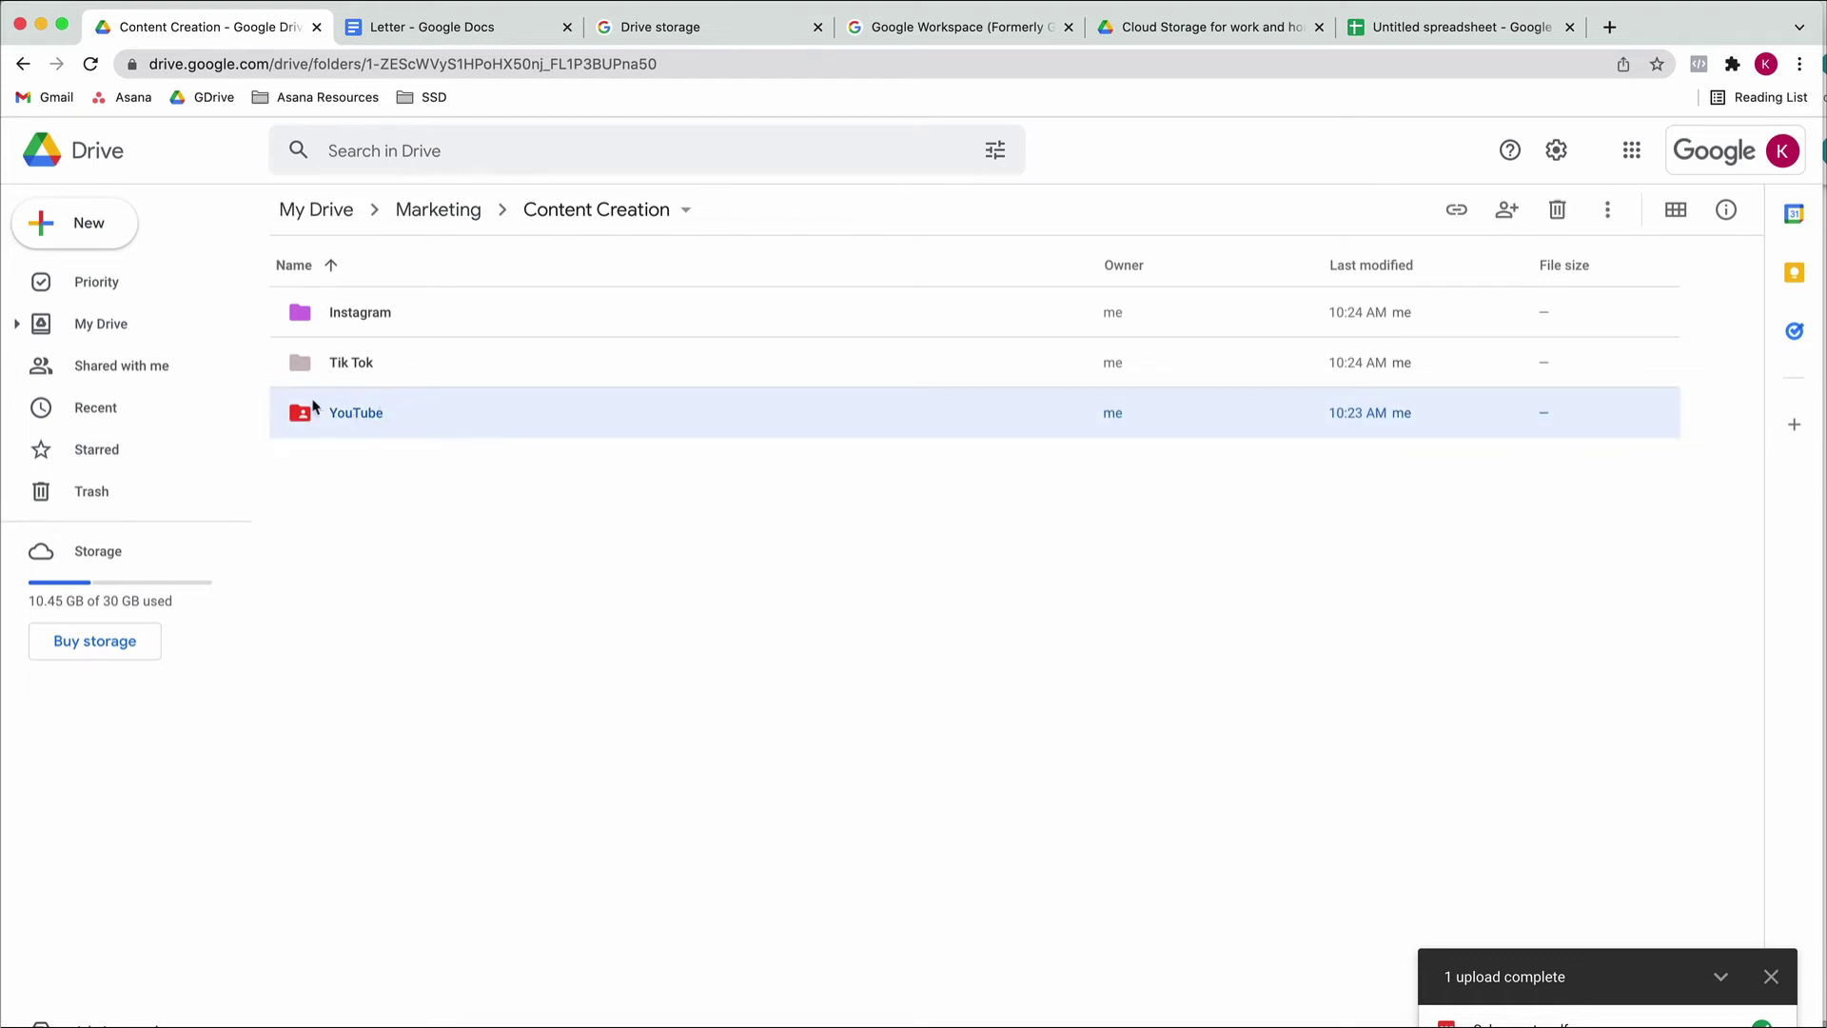
right_click(477, 427)
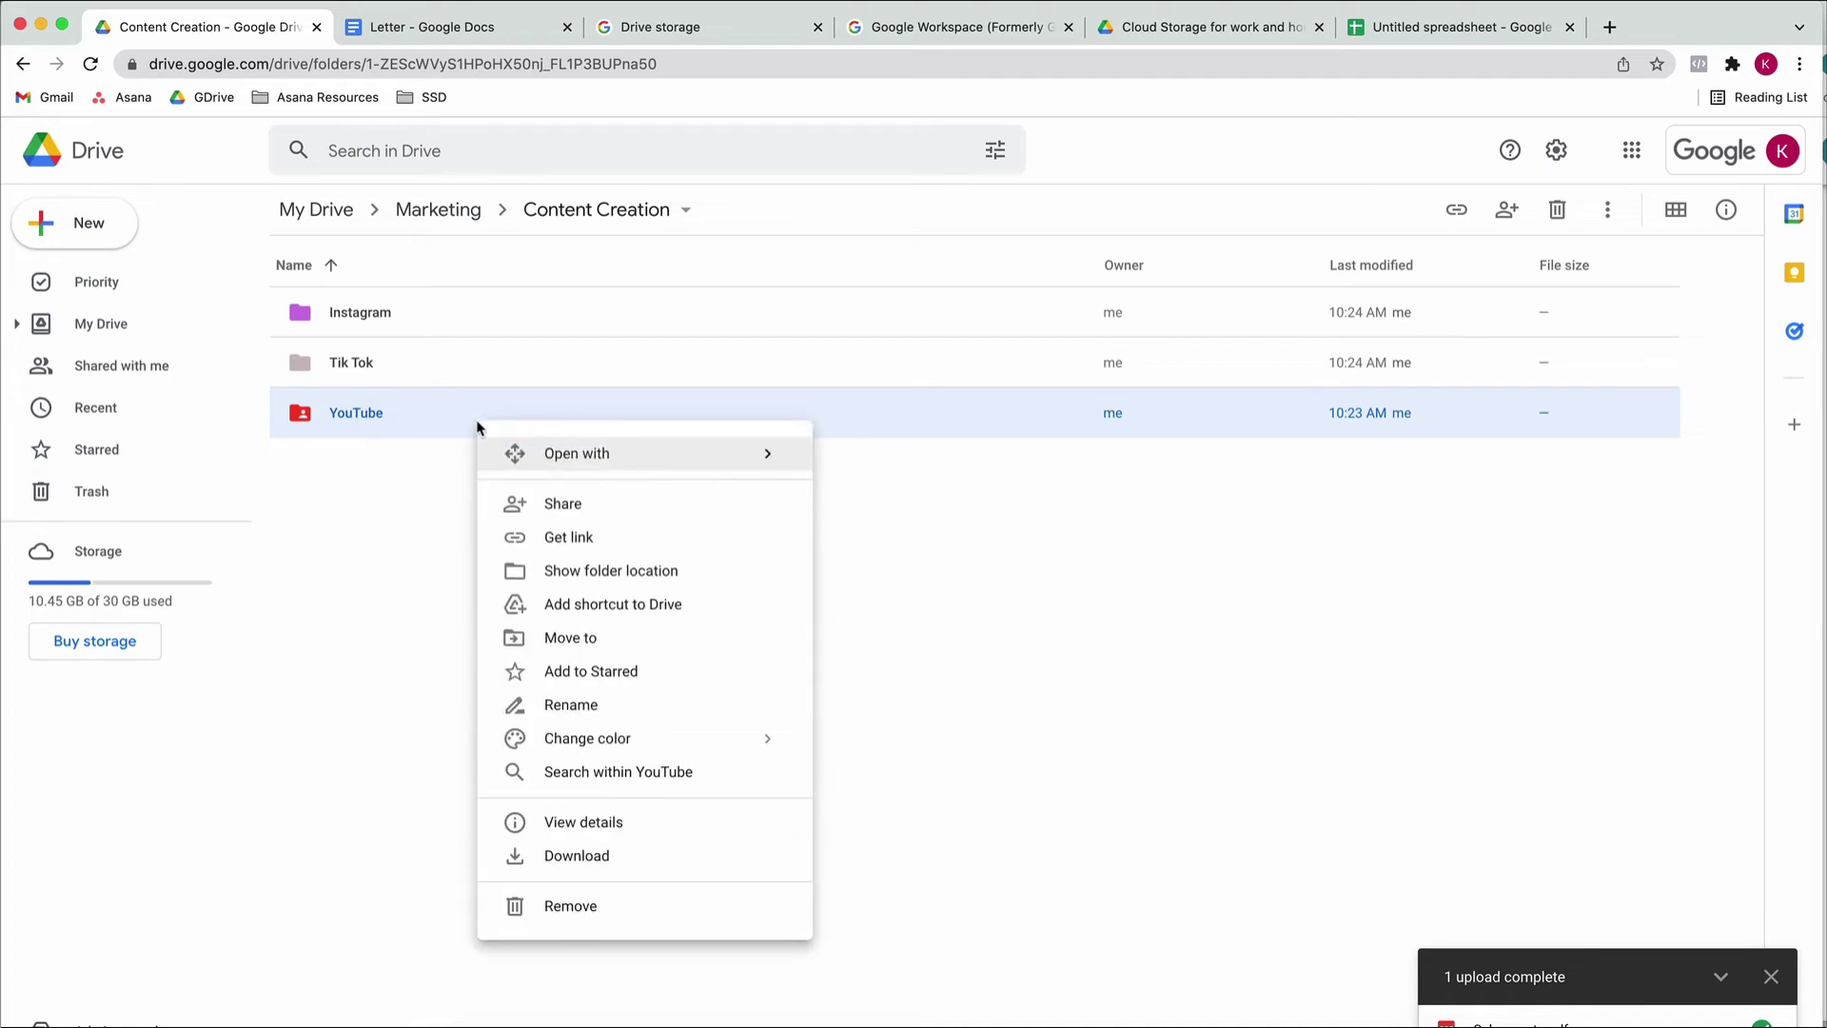
left_click(565, 506)
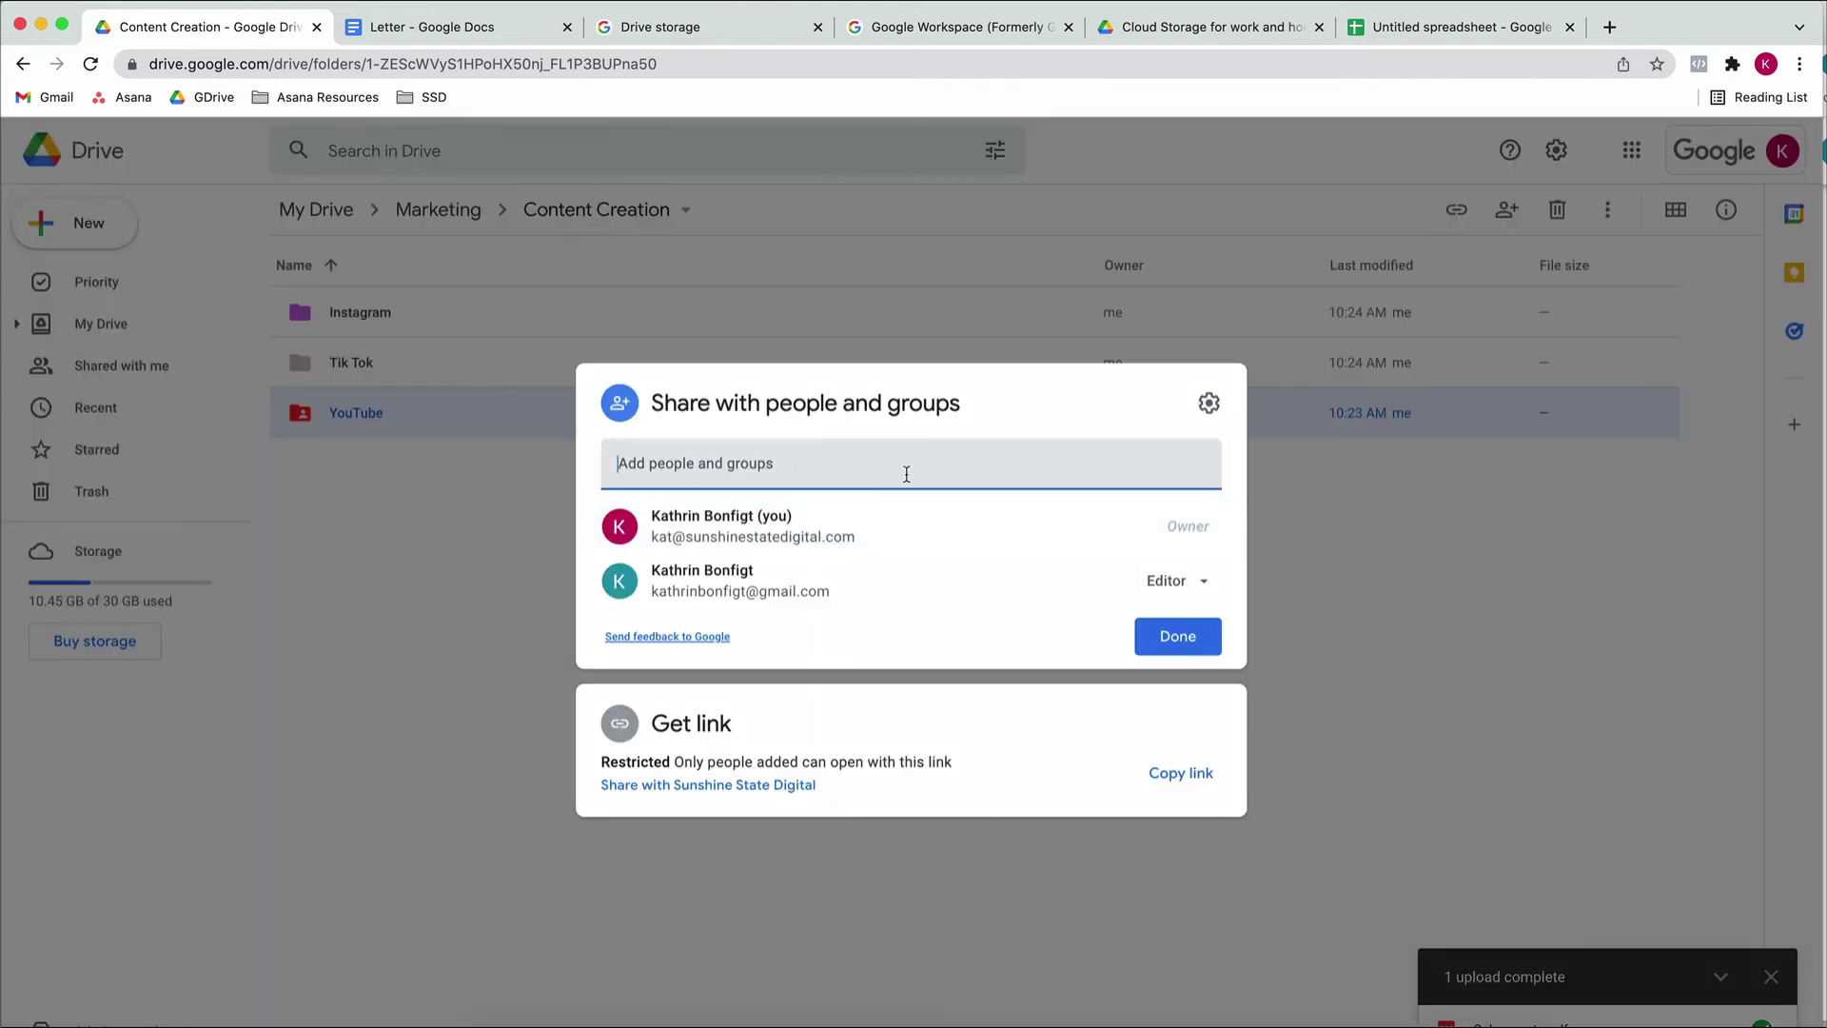
mouse_move(861, 600)
left_click(1174, 582)
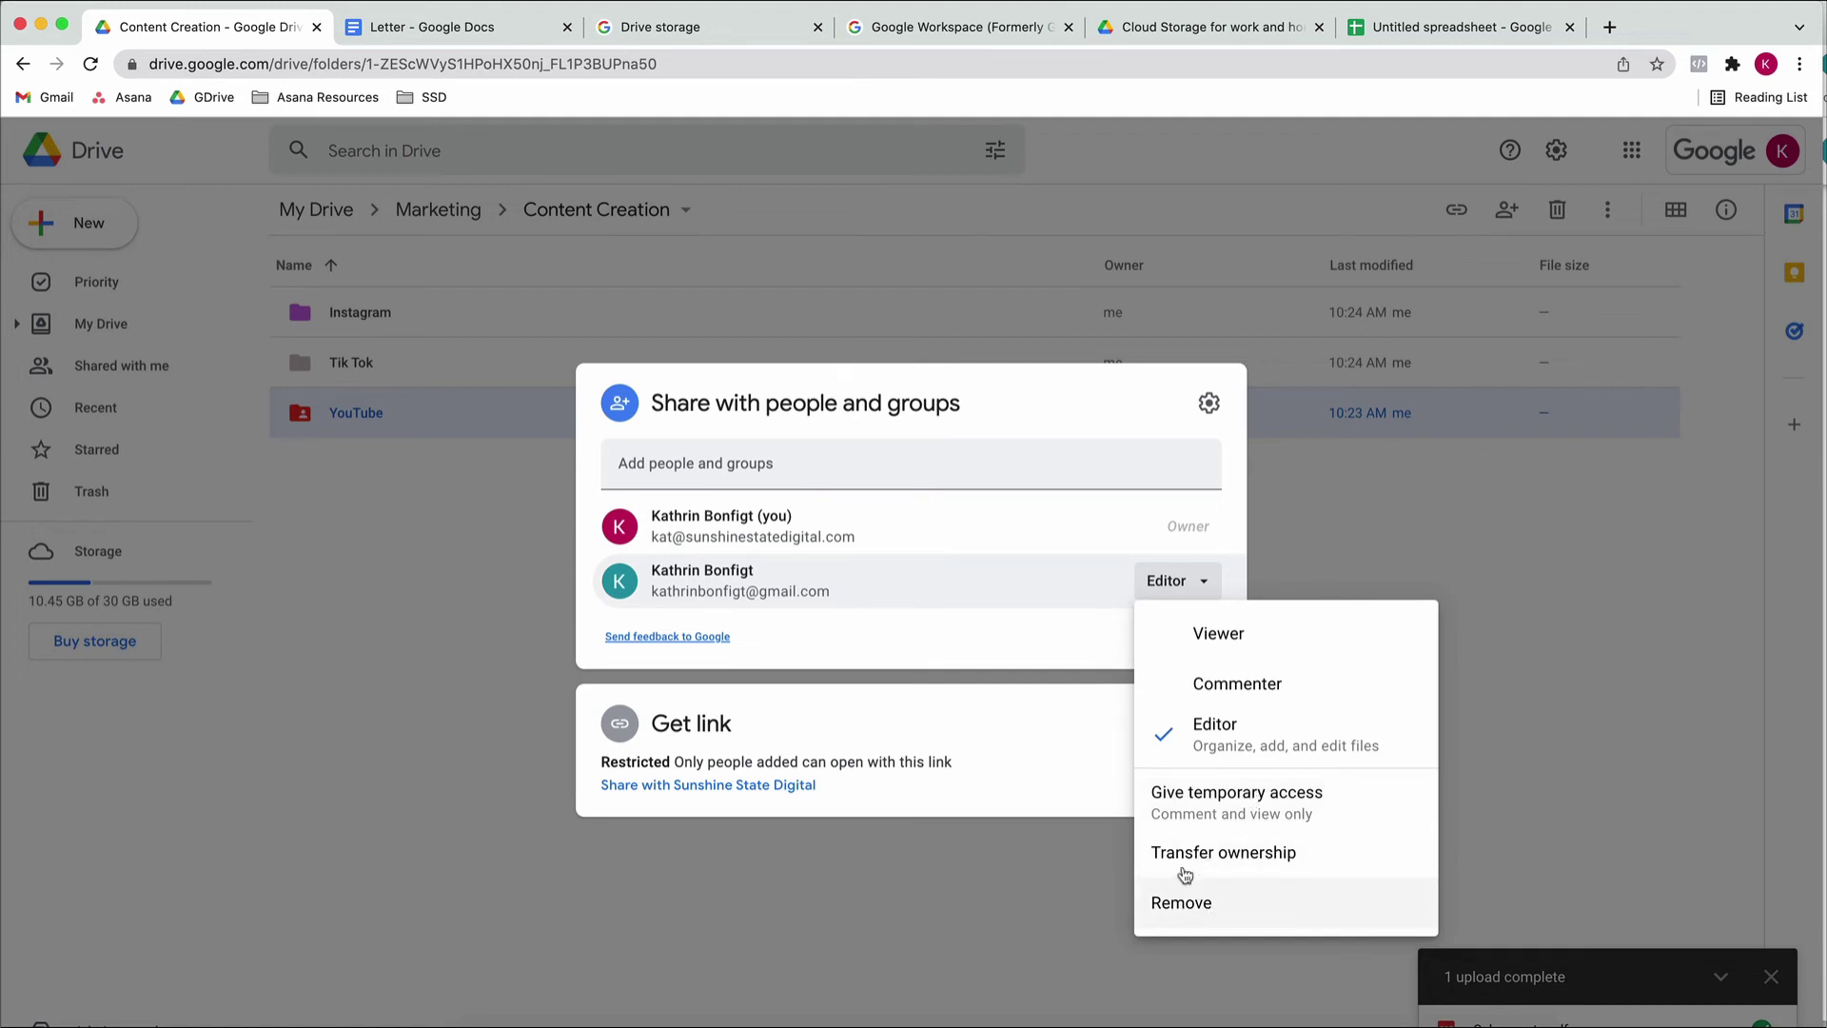
Open the sharing settings of the YouTube Script Template file in the YouTube folder and copy its restricted link
left_click(451, 464)
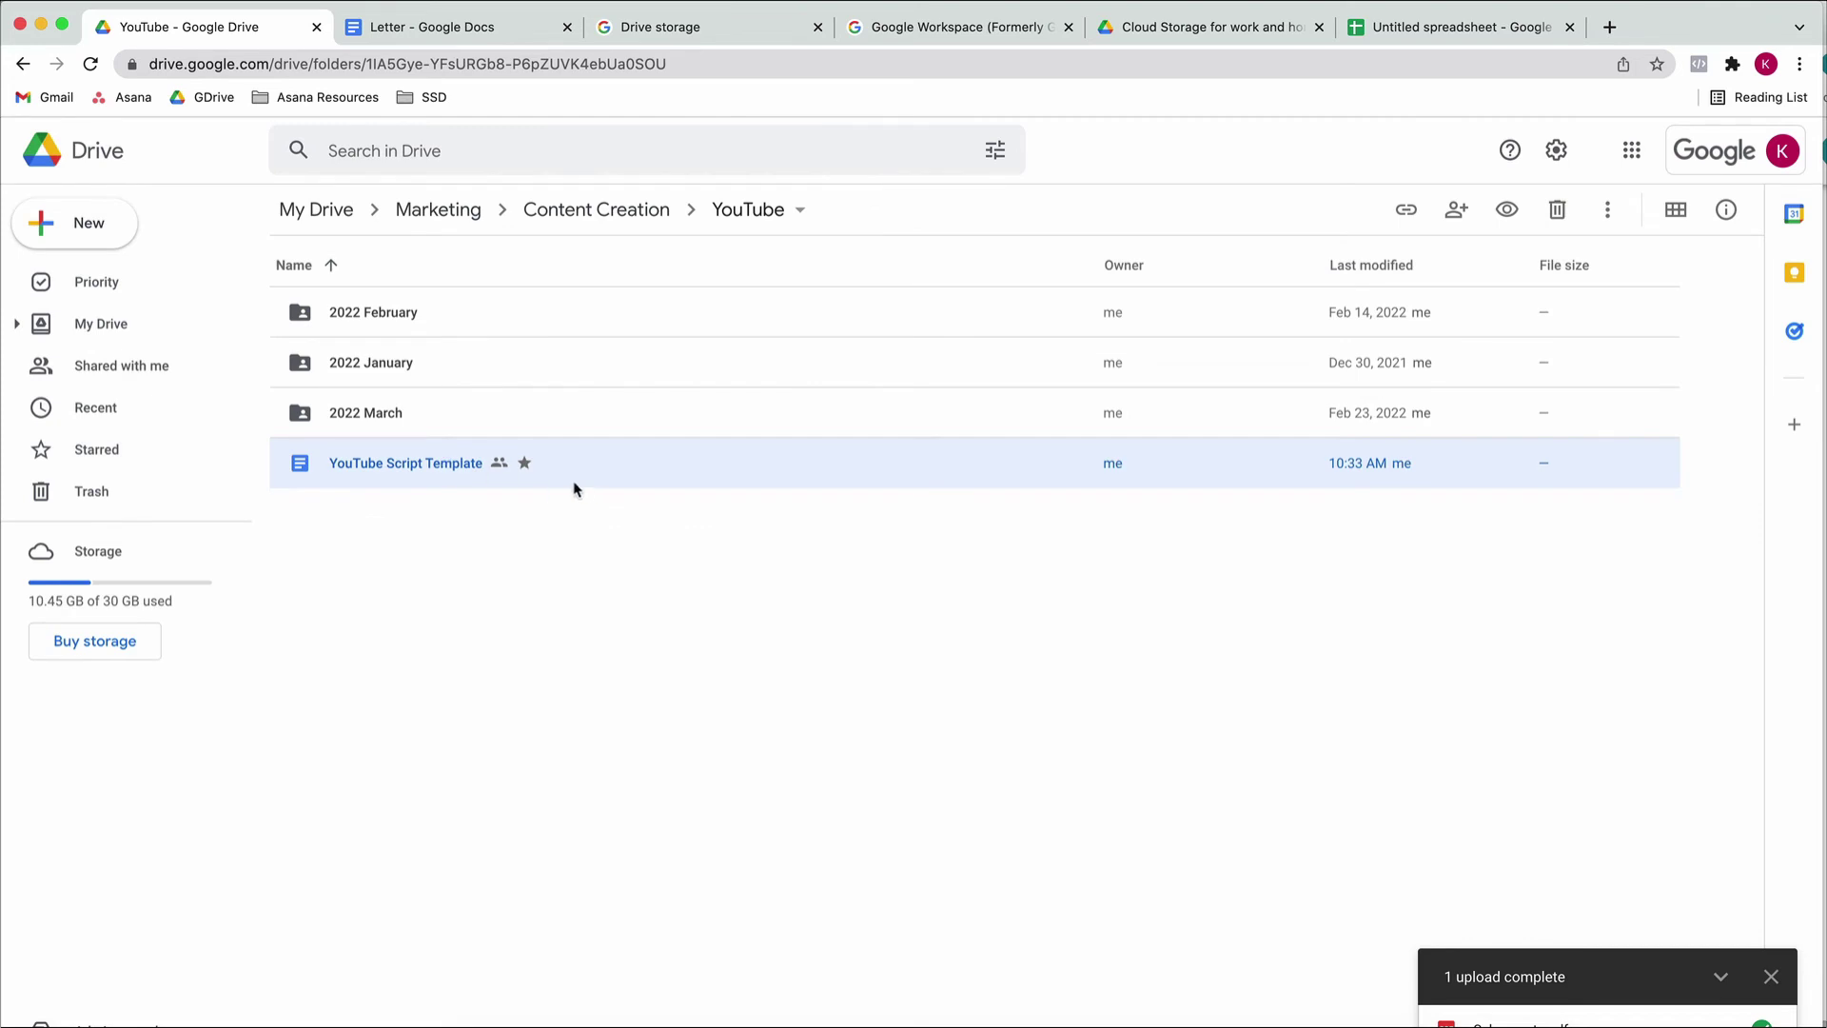
right_click(672, 473)
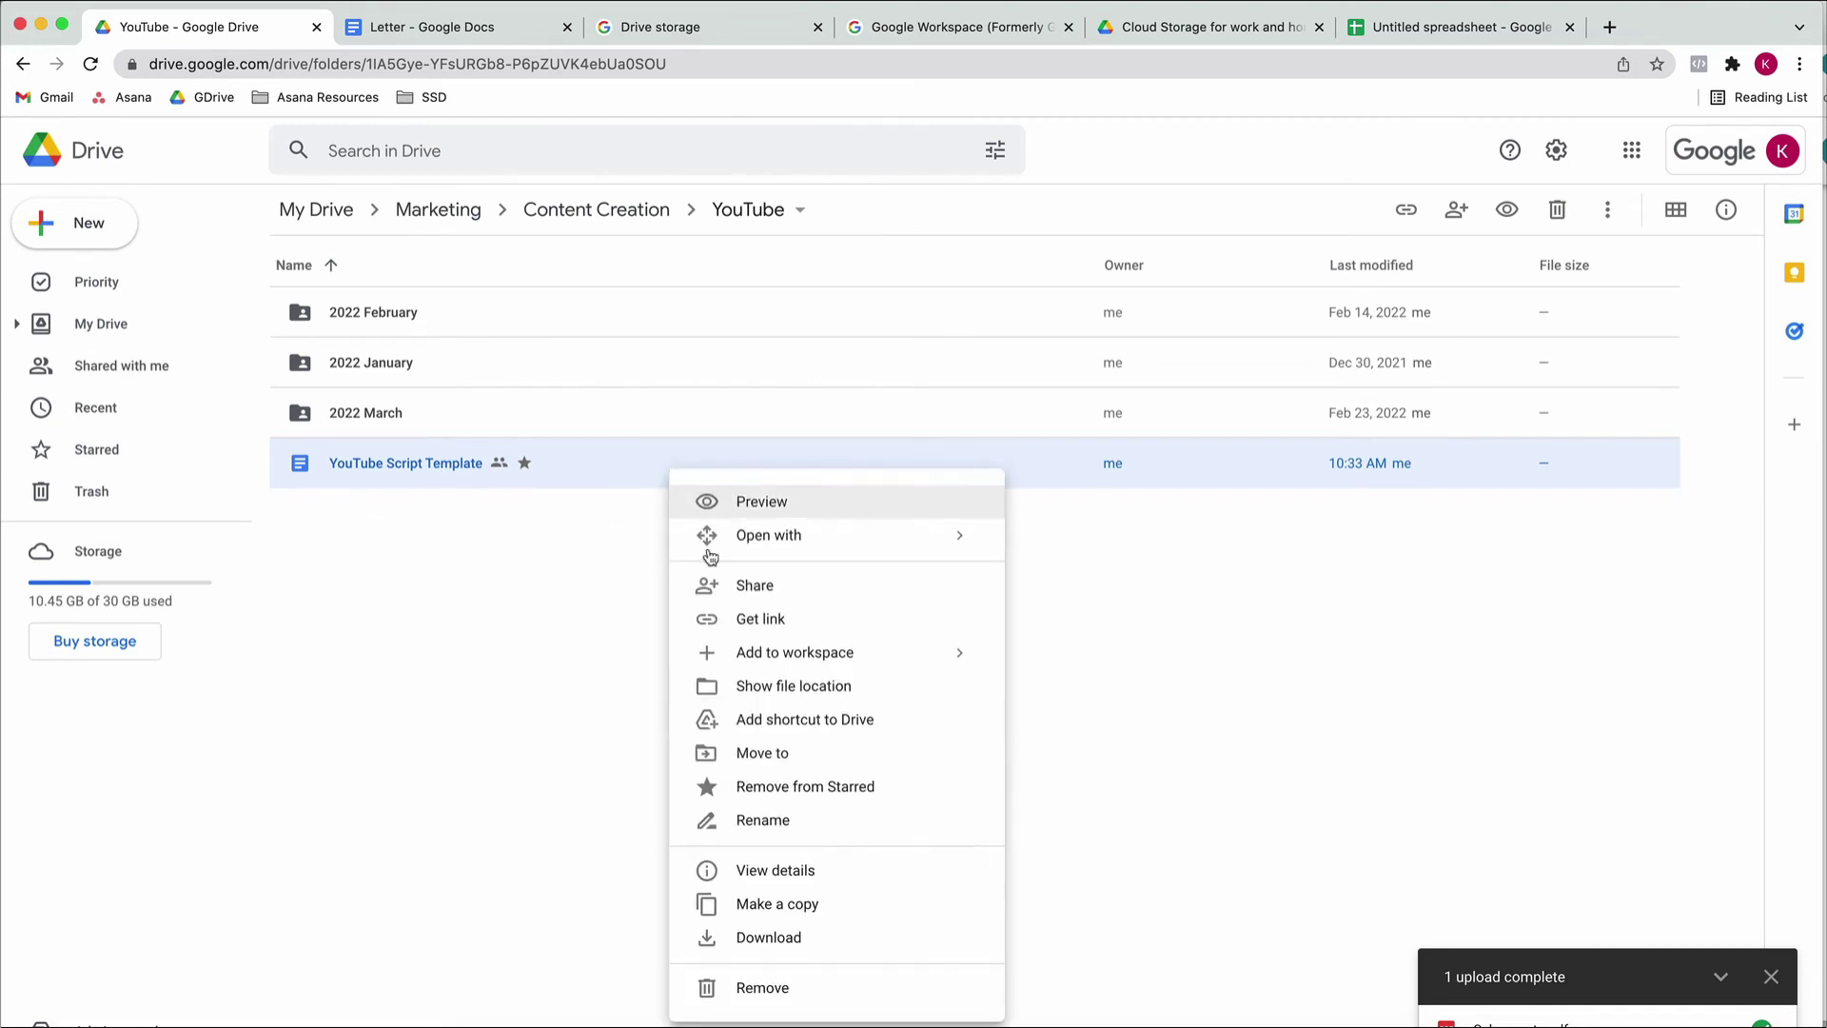
left_click(762, 590)
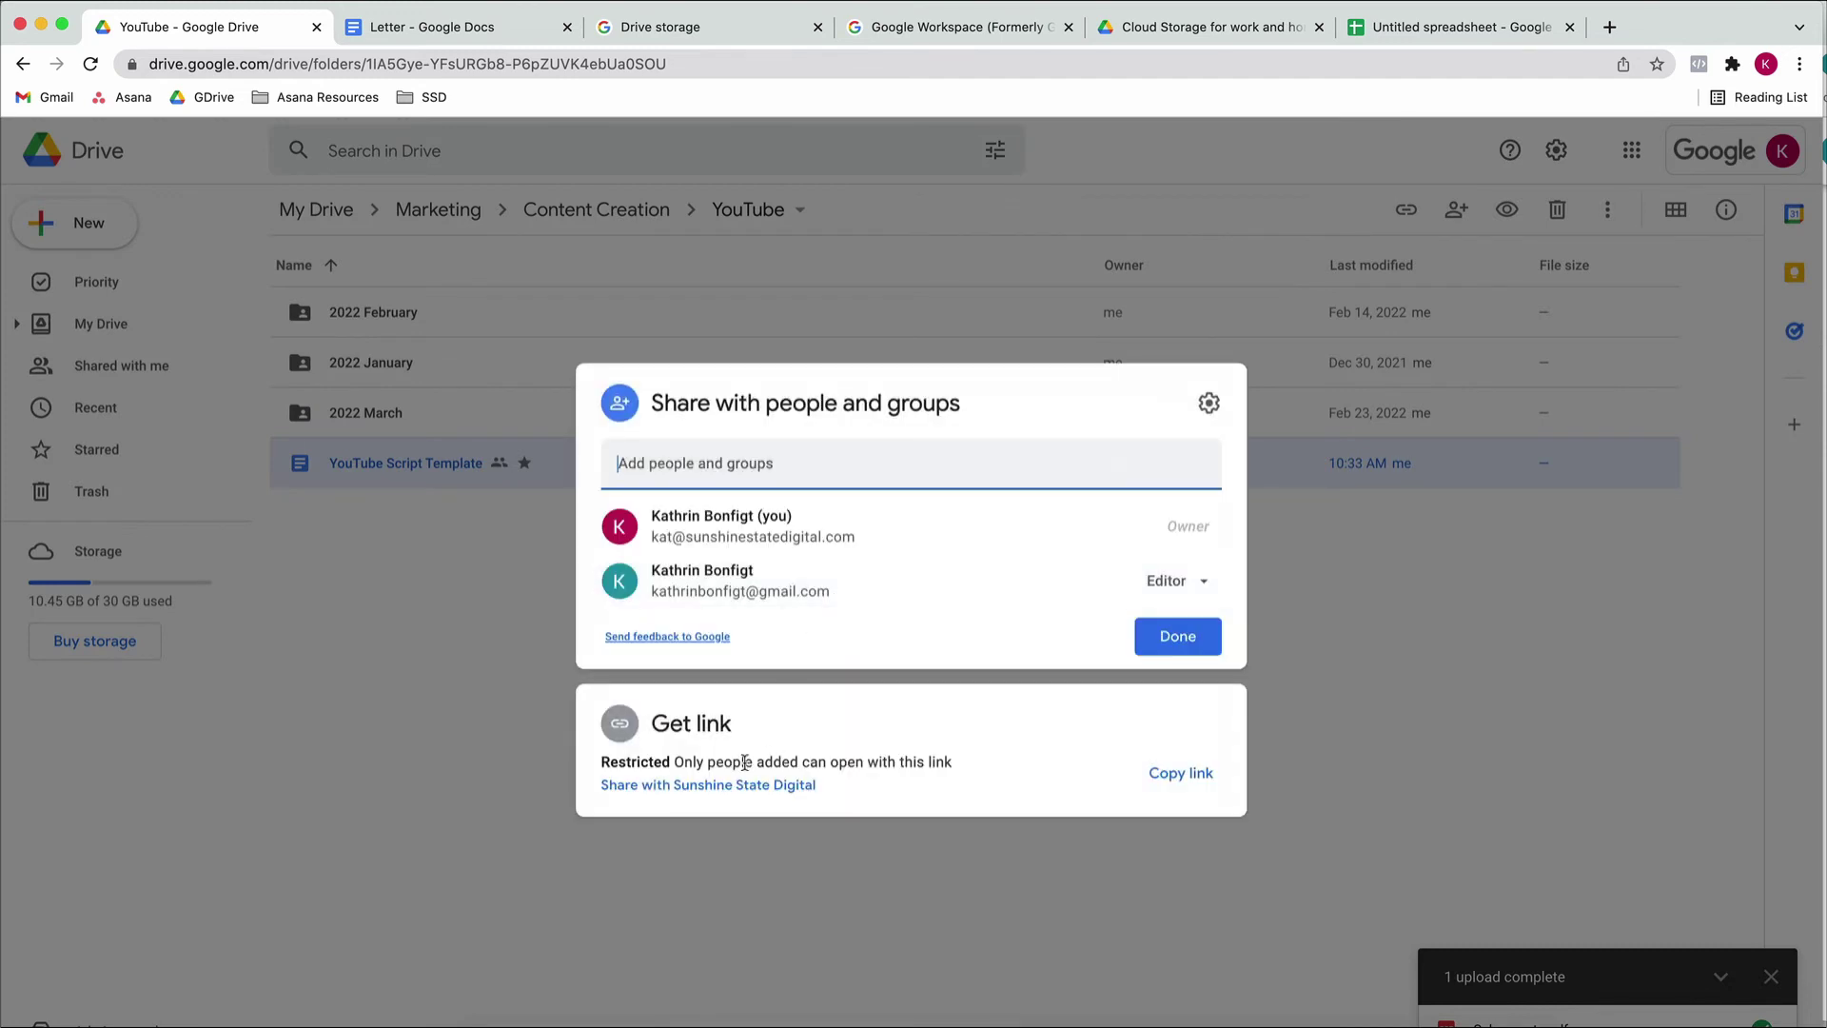
left_click(1163, 775)
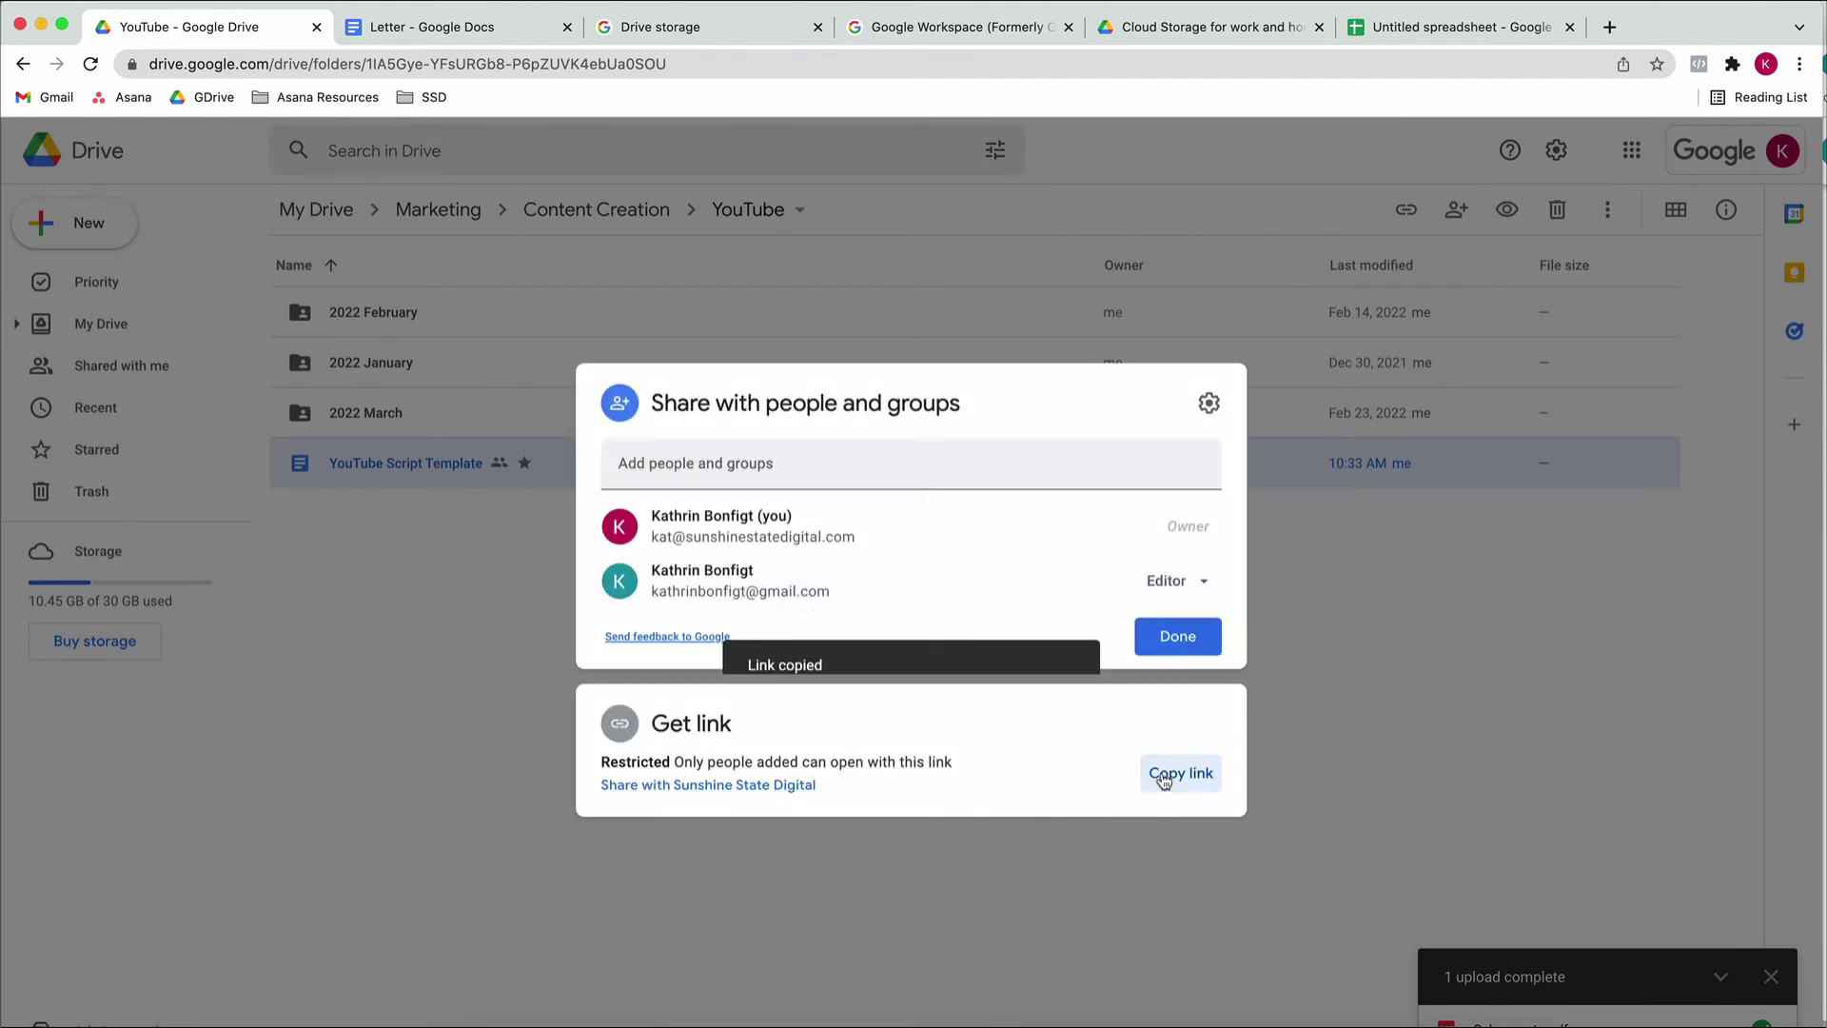
Share the file's link with the Sunshine State Digital group as Viewer and dismiss the sharing tips
left_click(748, 785)
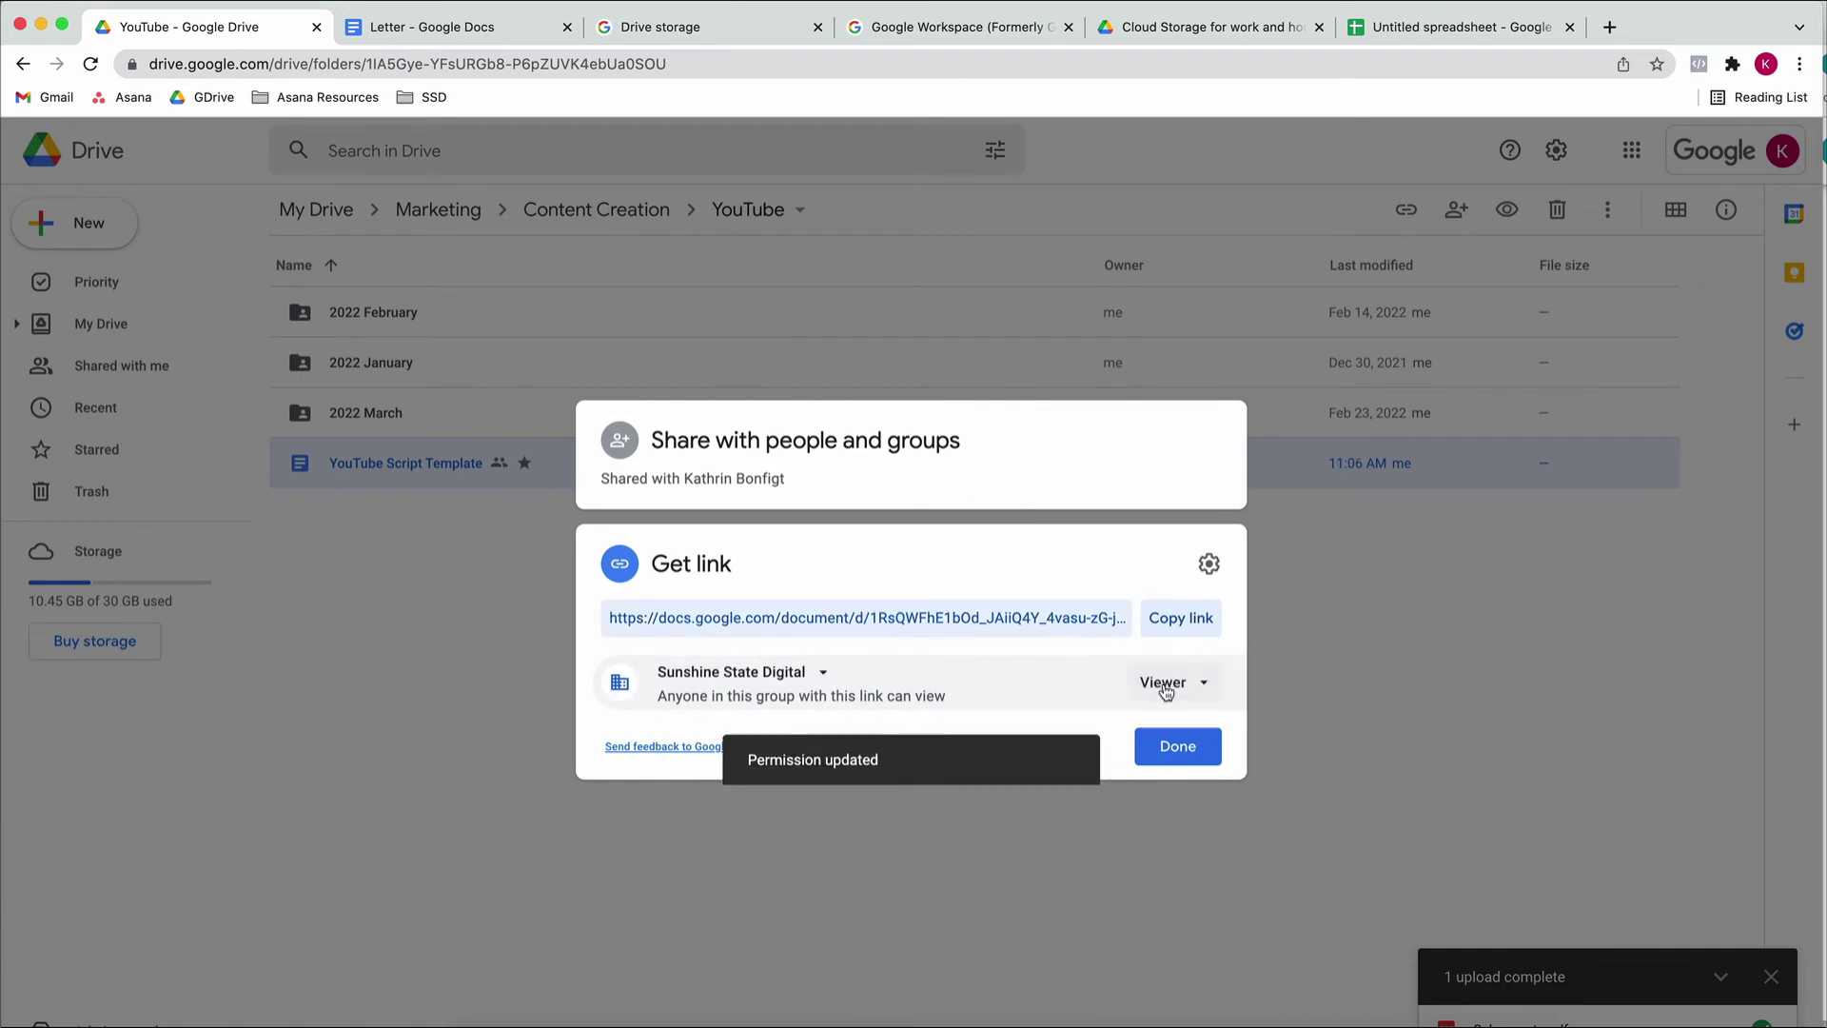
left_click(1185, 683)
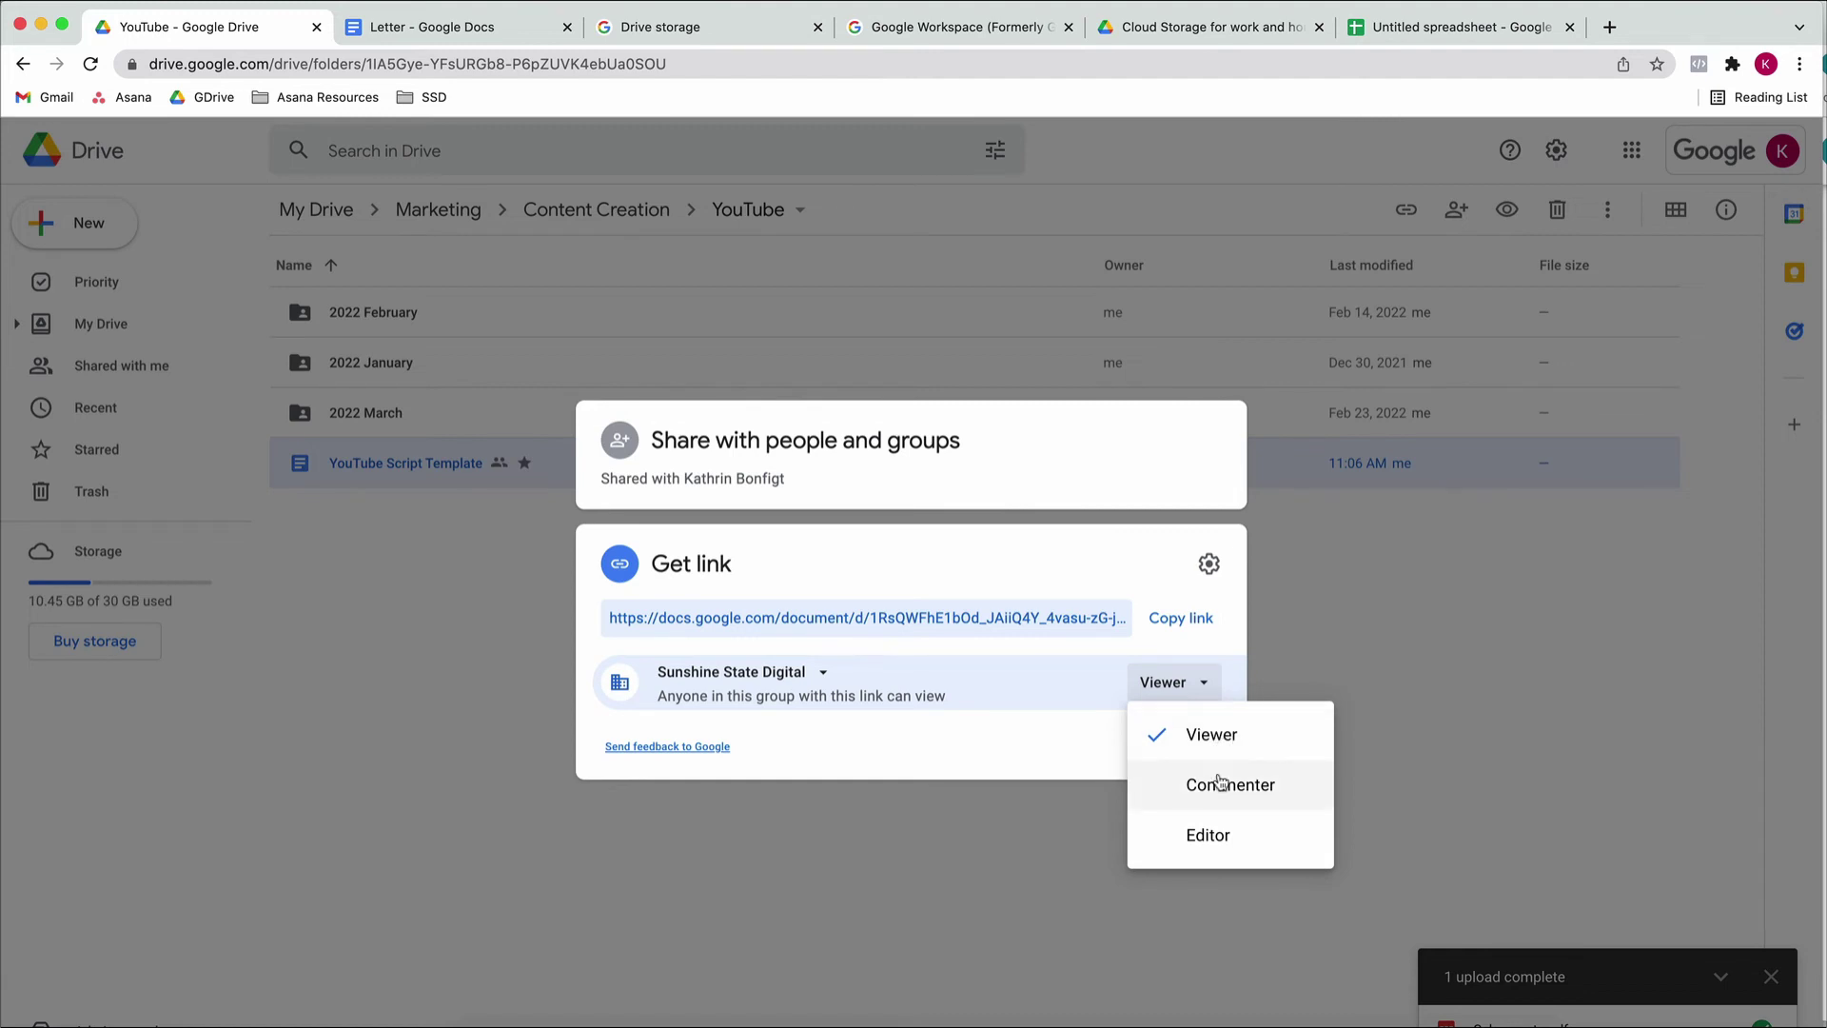
left_click(1005, 756)
left_click(1177, 746)
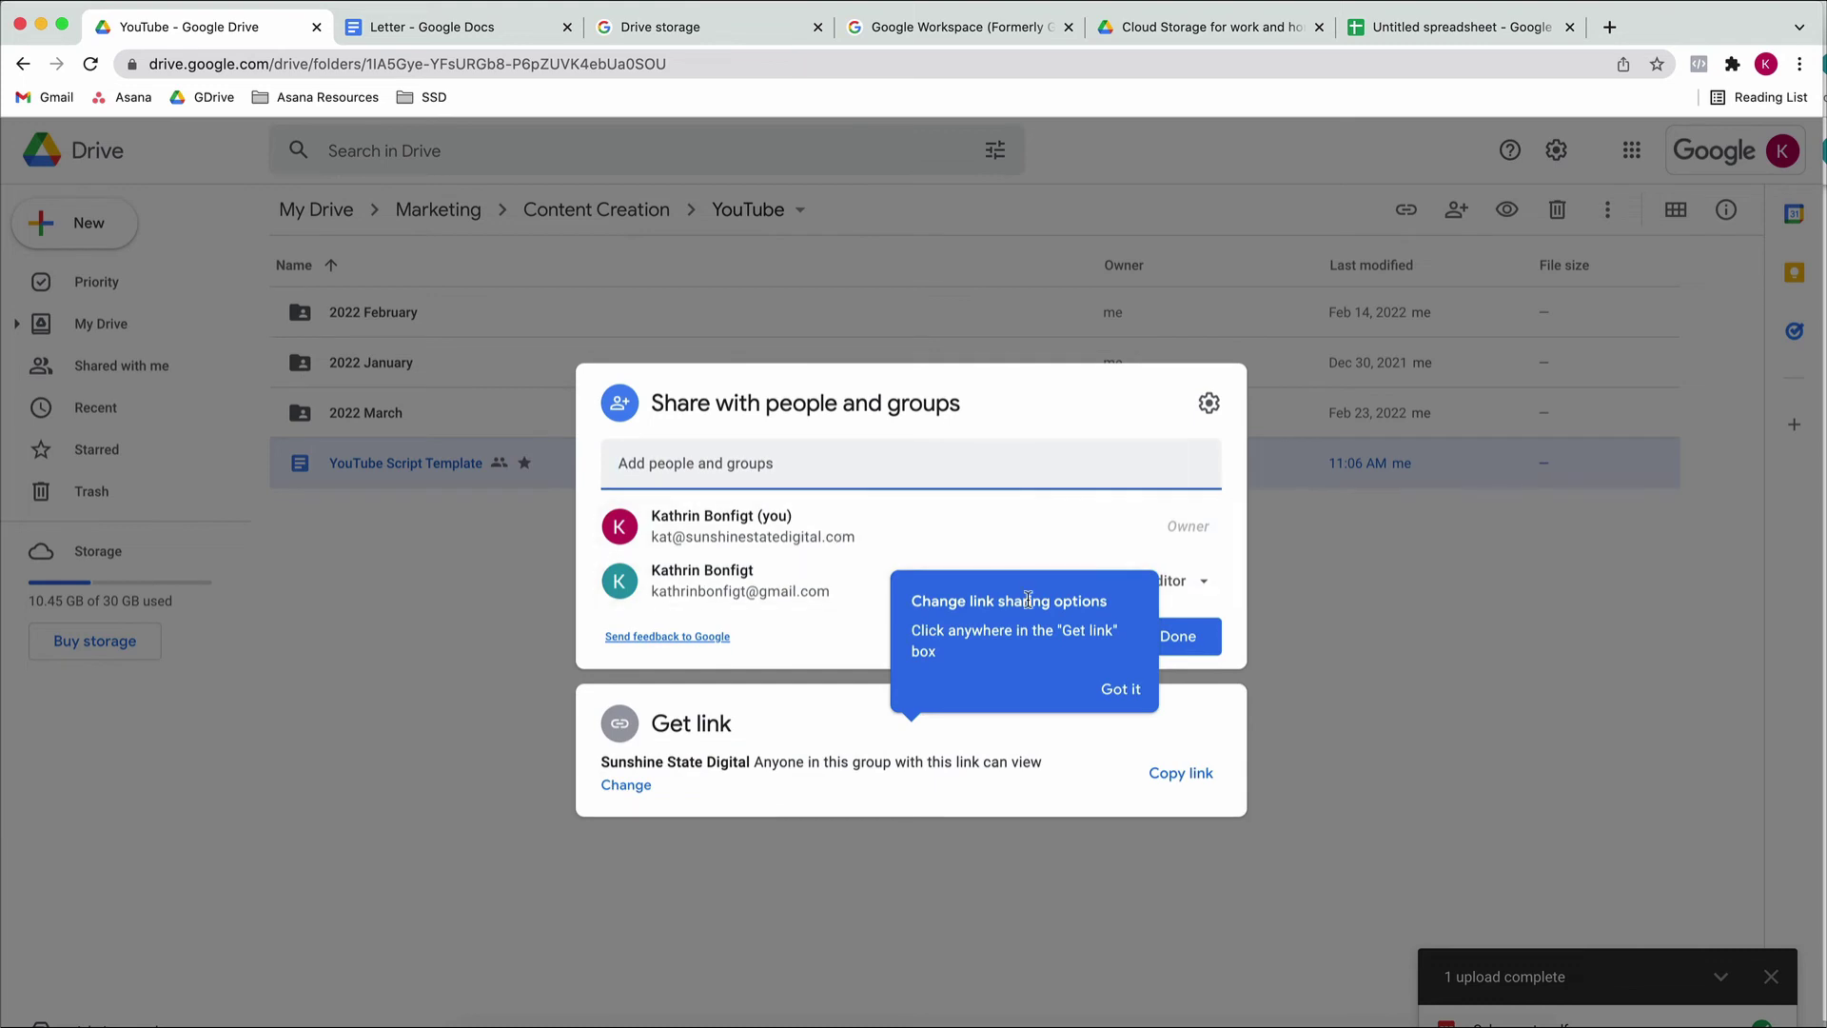
left_click(1120, 688)
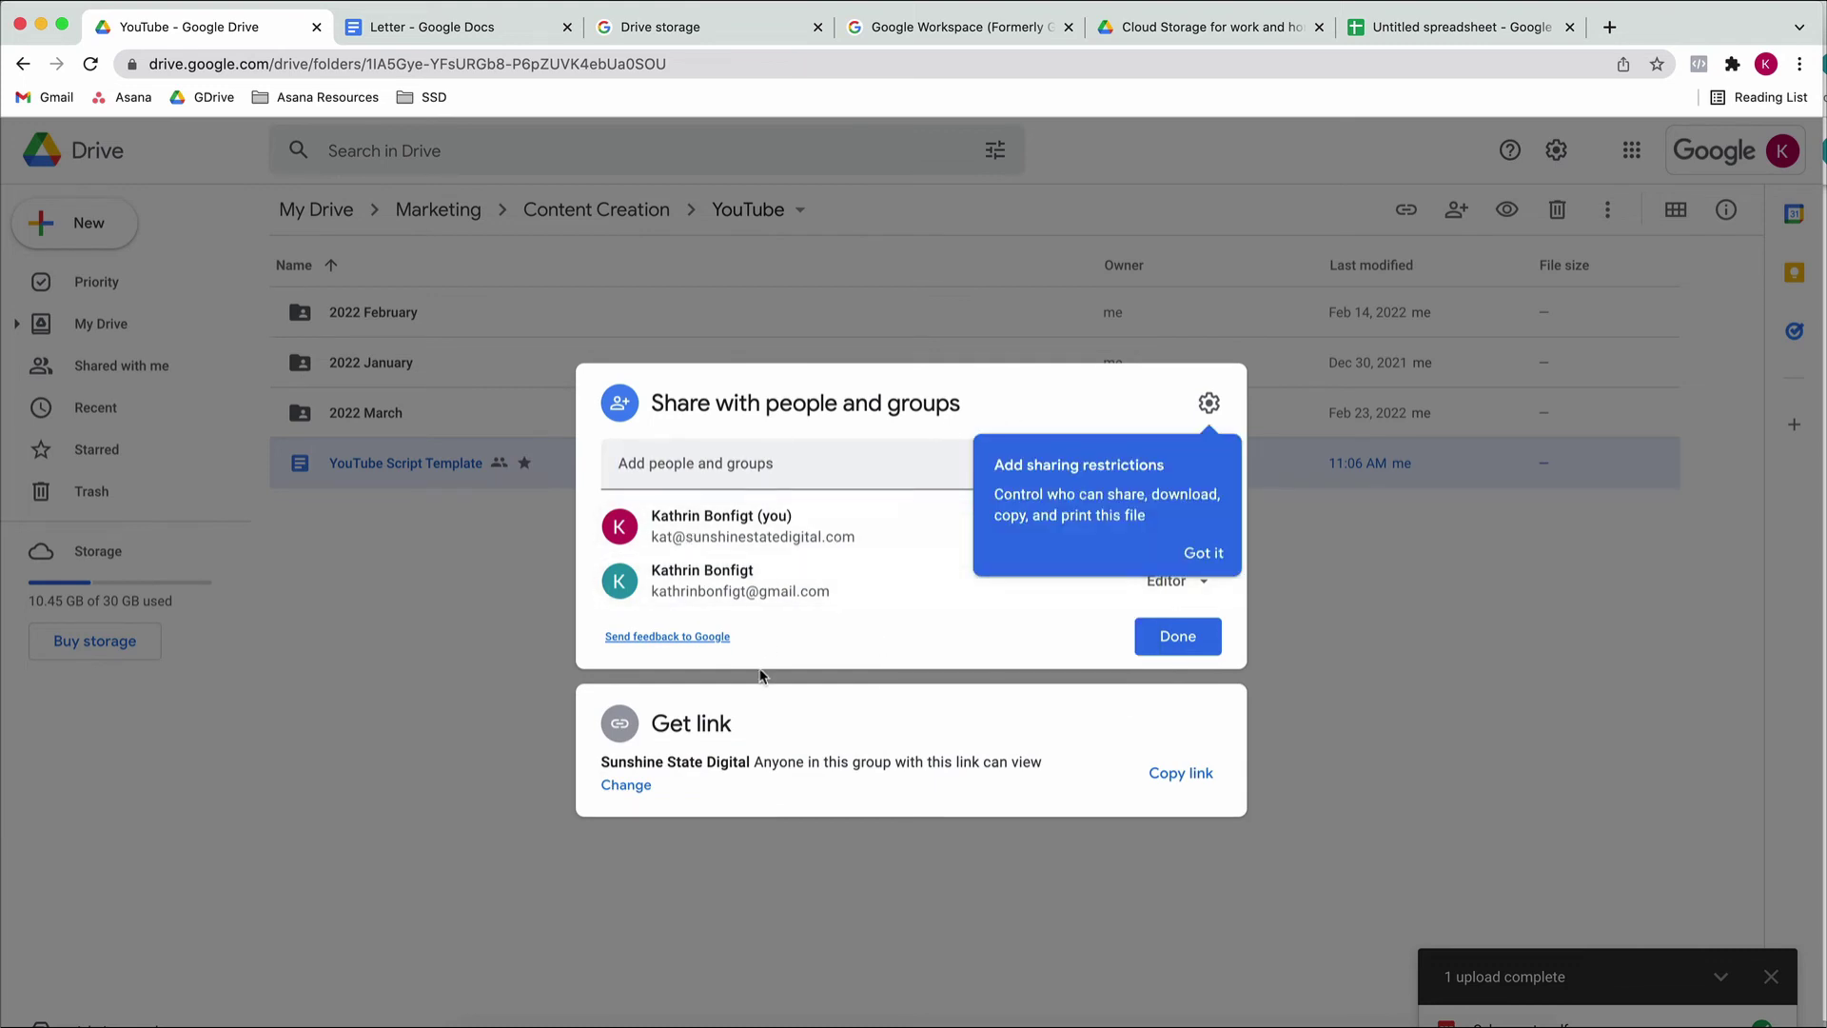
left_click(1201, 553)
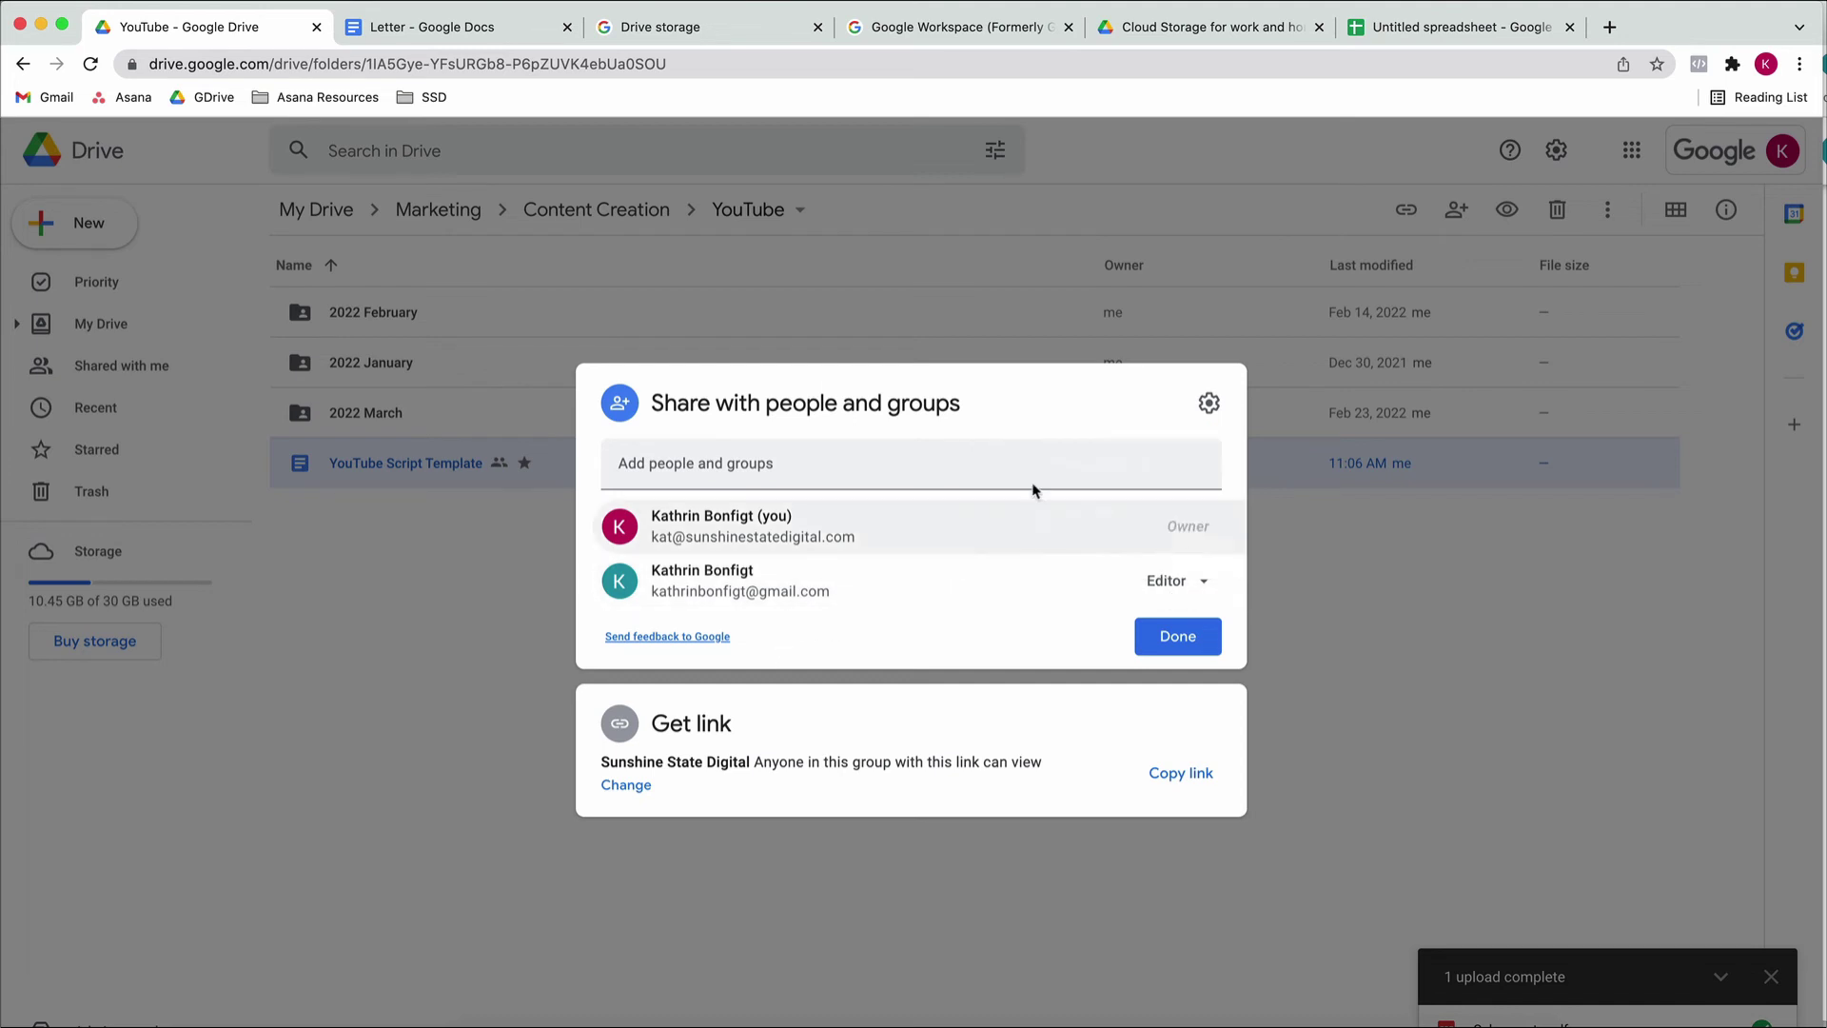
Get the link of the YouTube Script Template file, copy it and close the sharing settings
mouse_move(1003, 572)
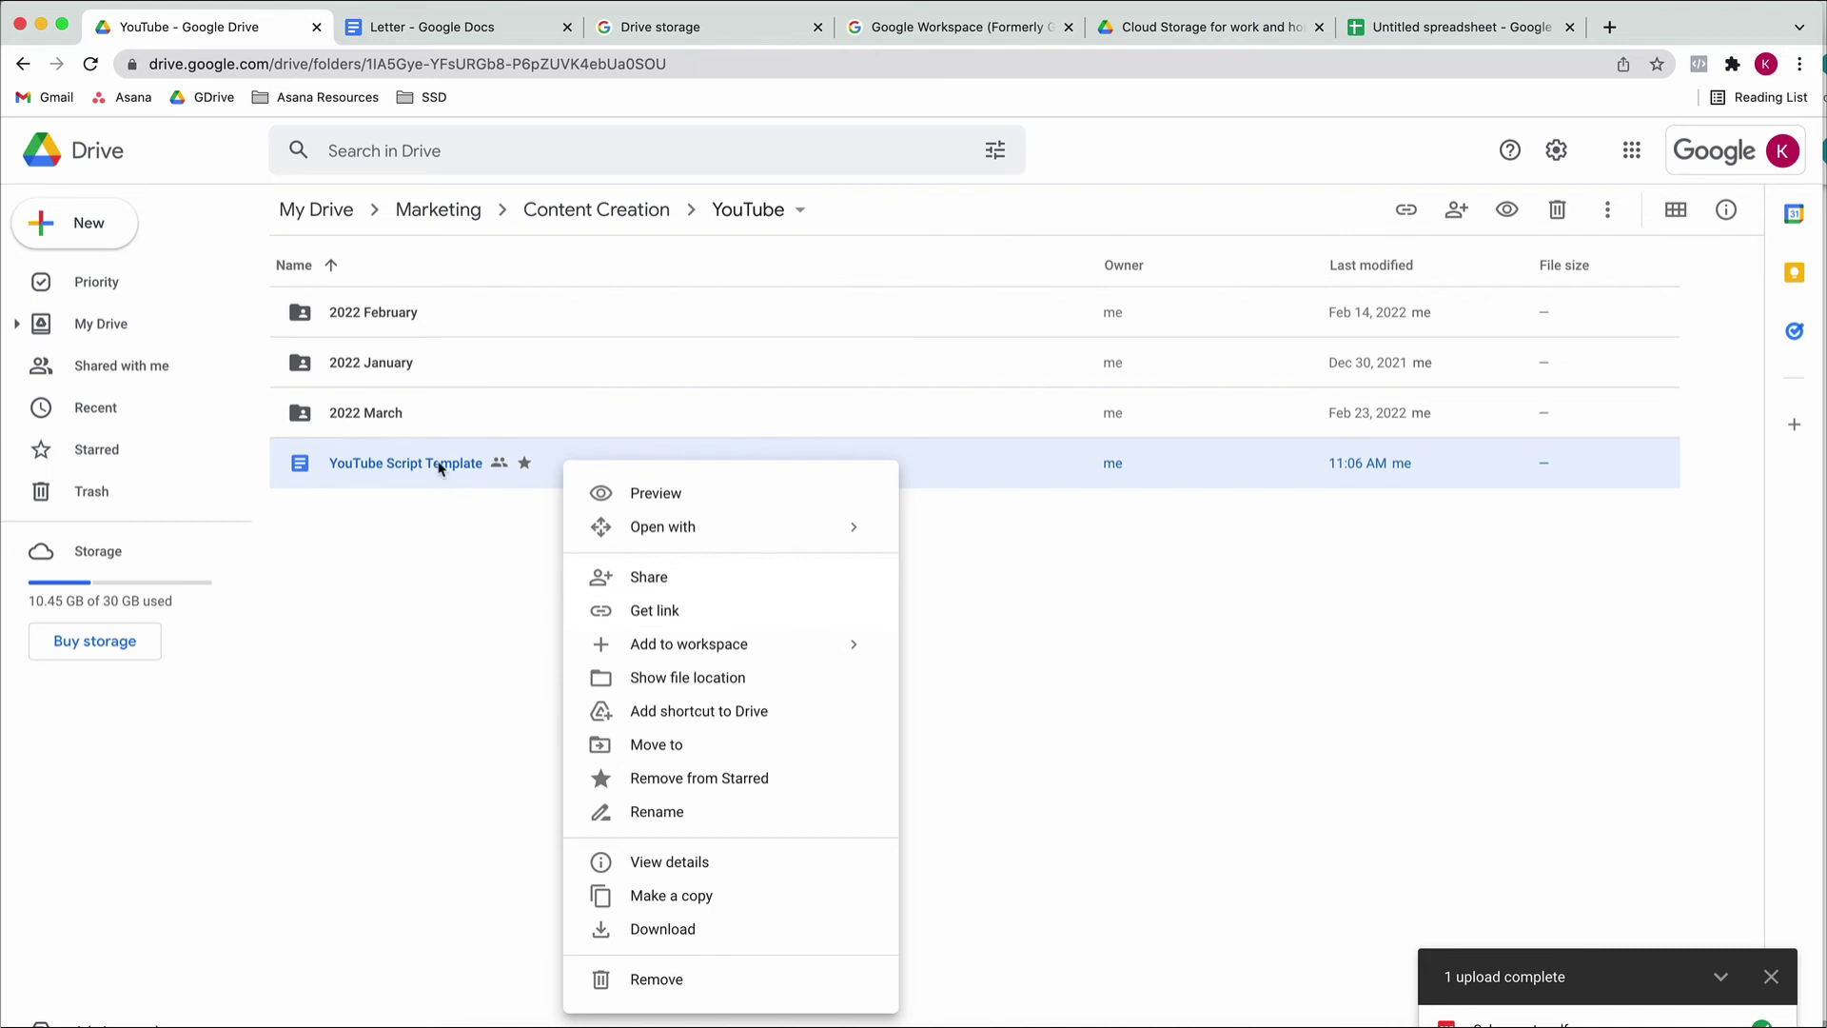
left_click(677, 624)
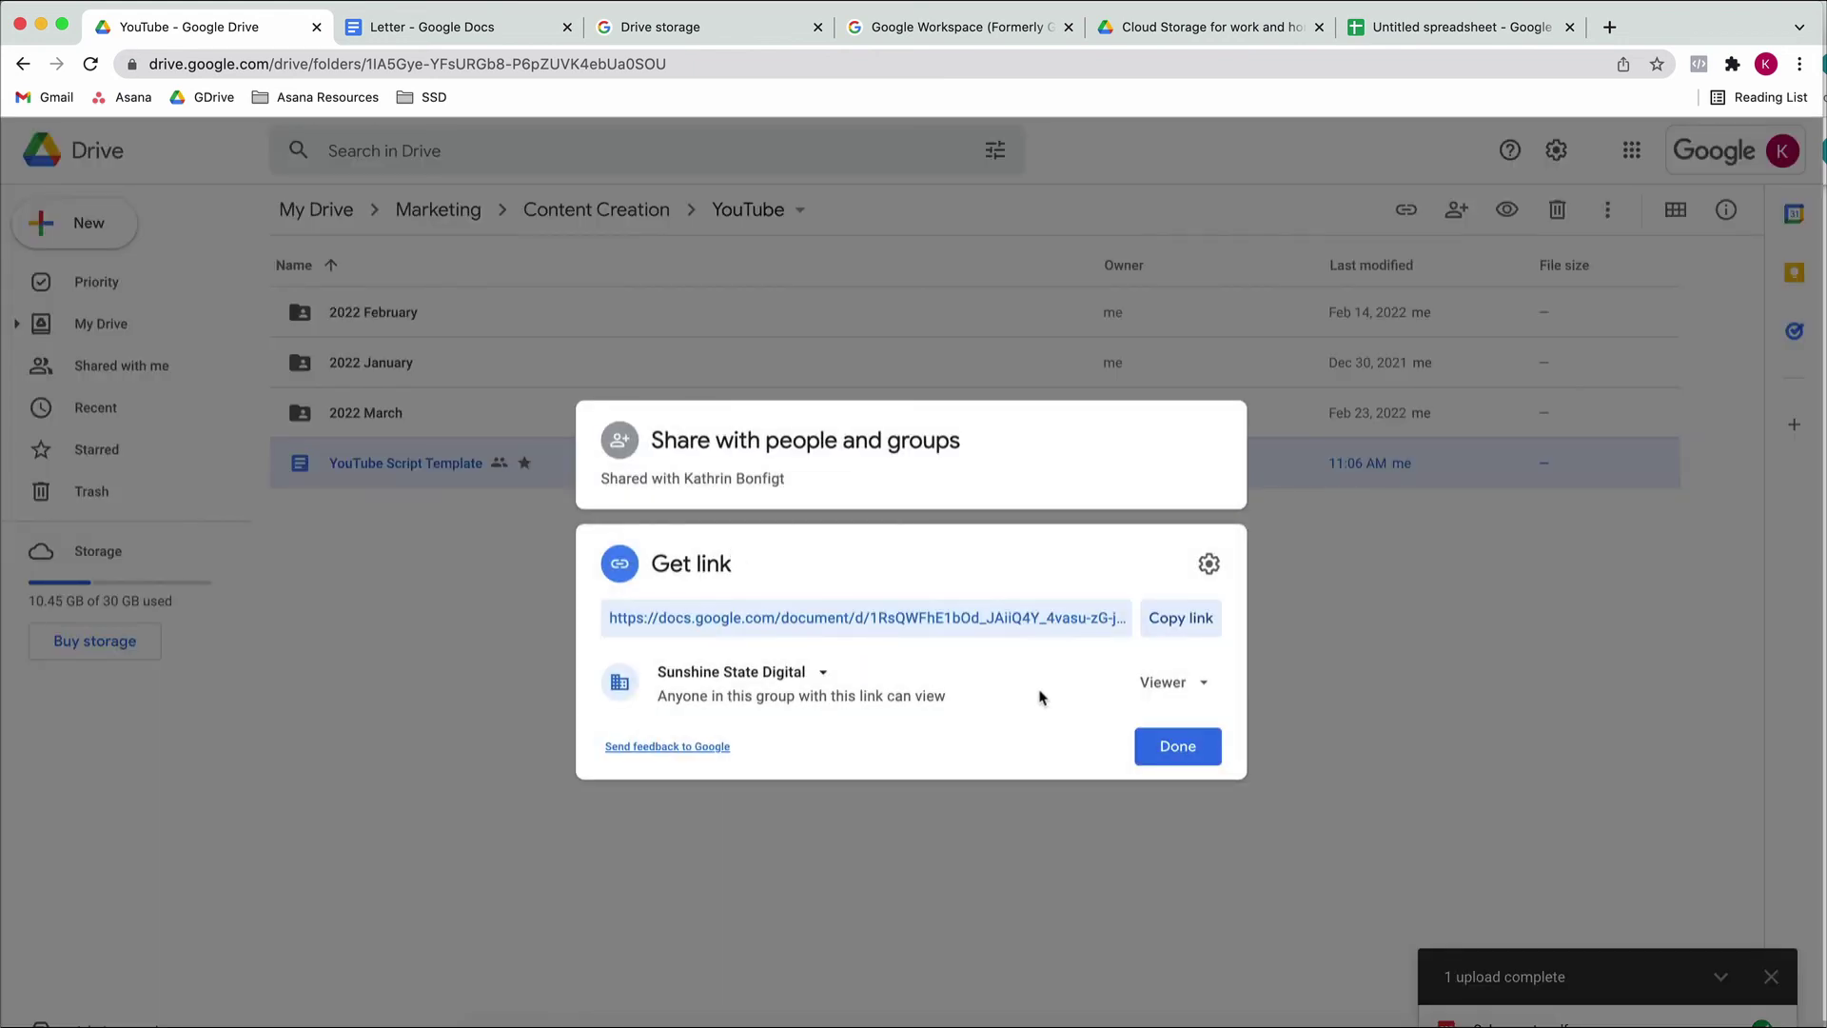
left_click(1180, 621)
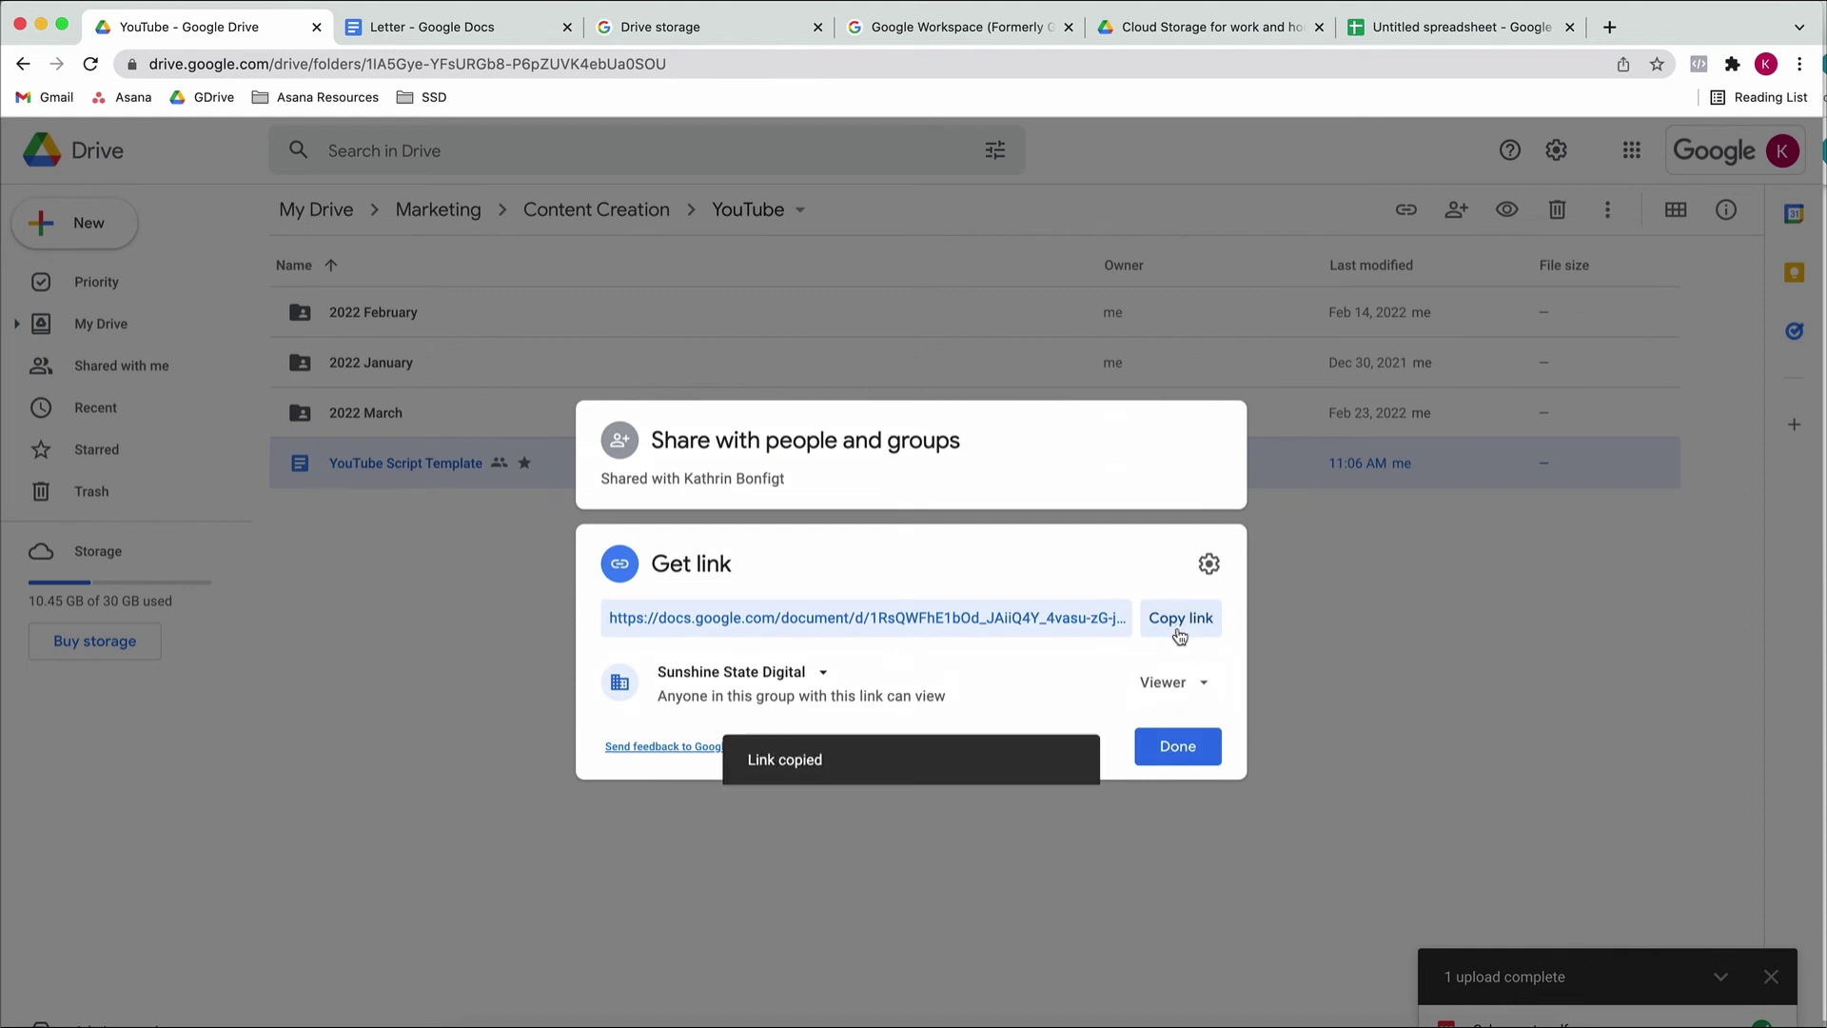
left_click(1178, 742)
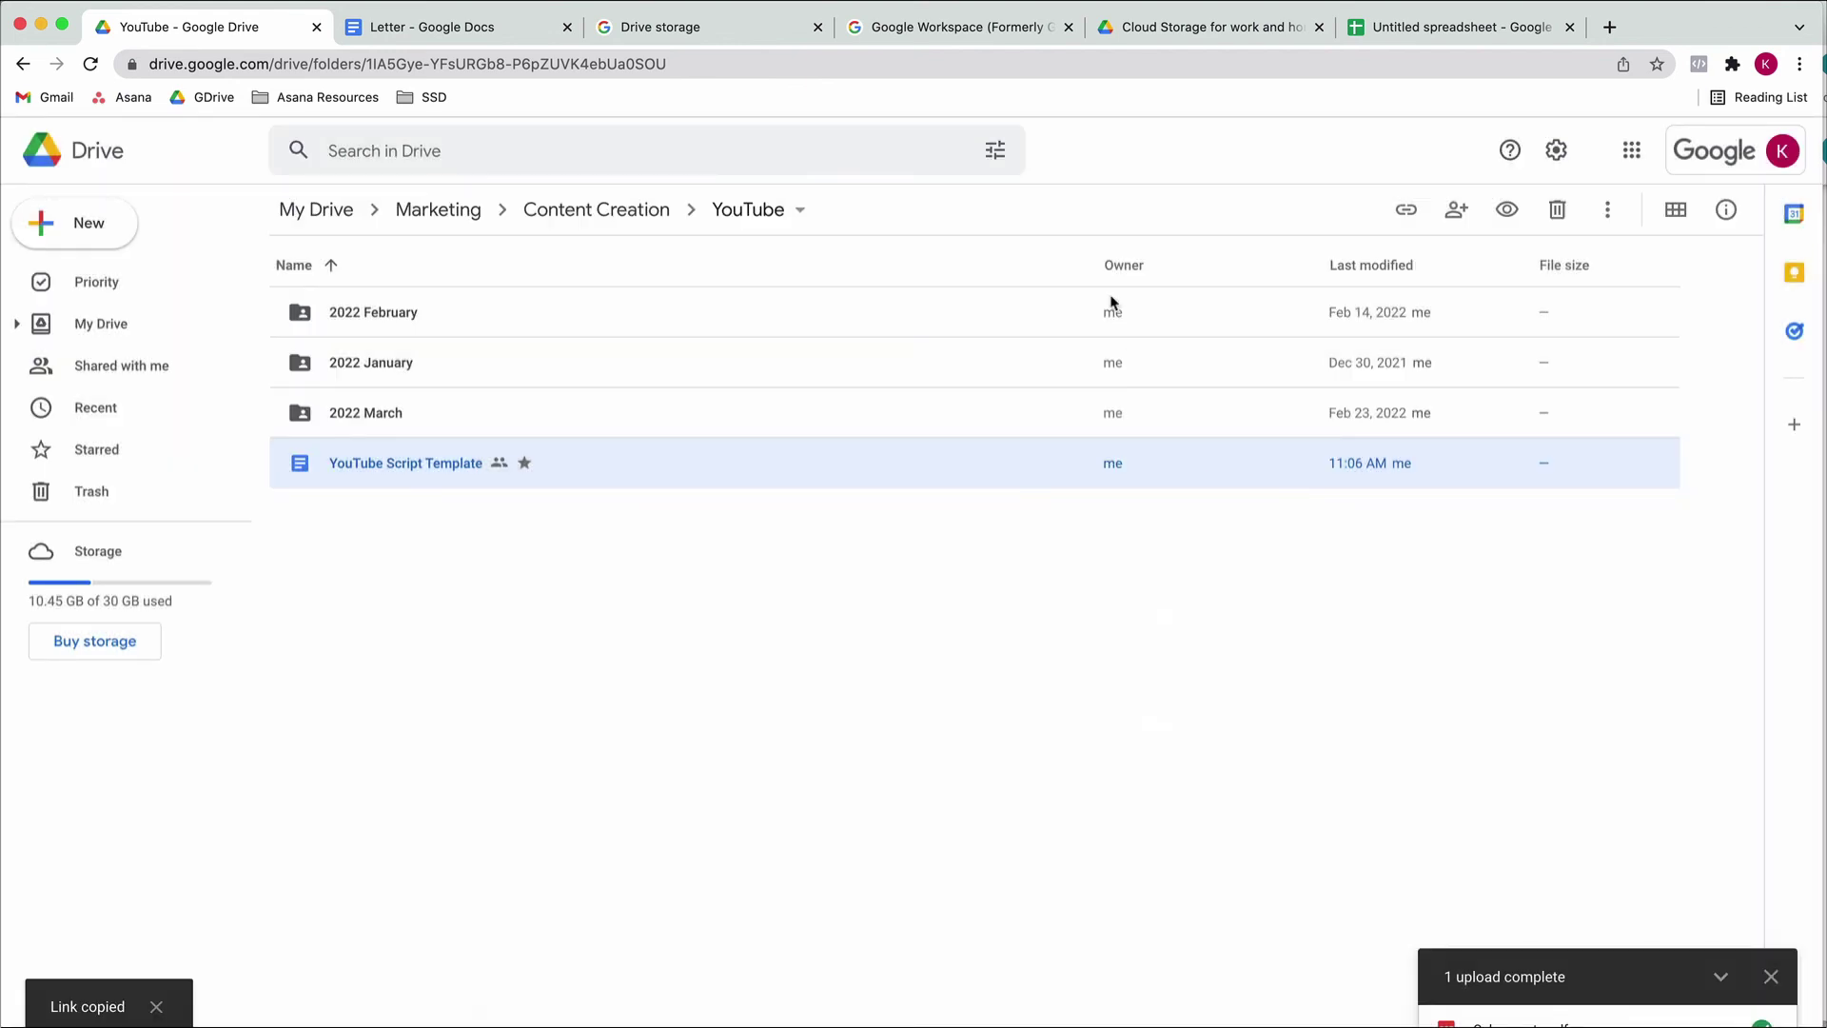